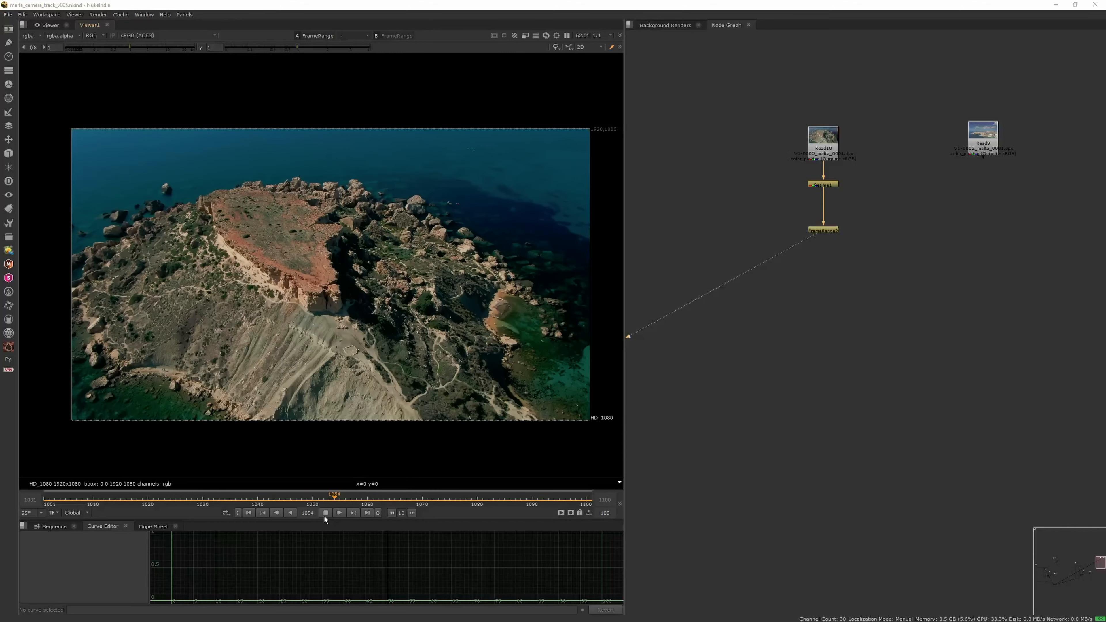
# Add a classic 3D CameraTracker node and align it below the last node of the Read10 branch, feeding its source from there.
pyautogui.click(325, 513)
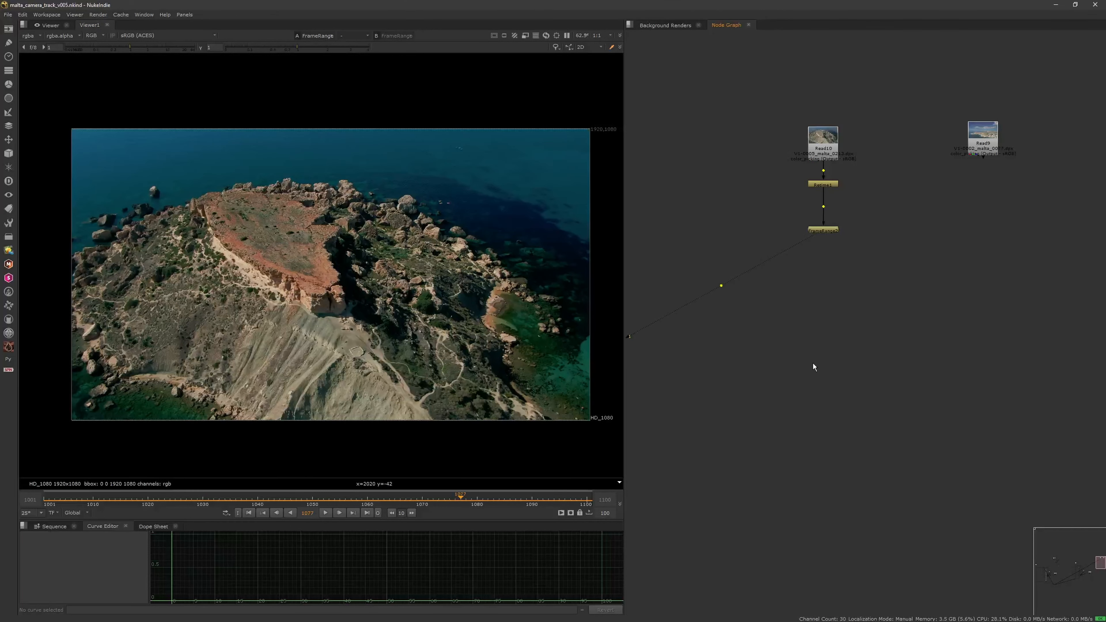
pyautogui.press('Tab')
pyautogui.write('camera')
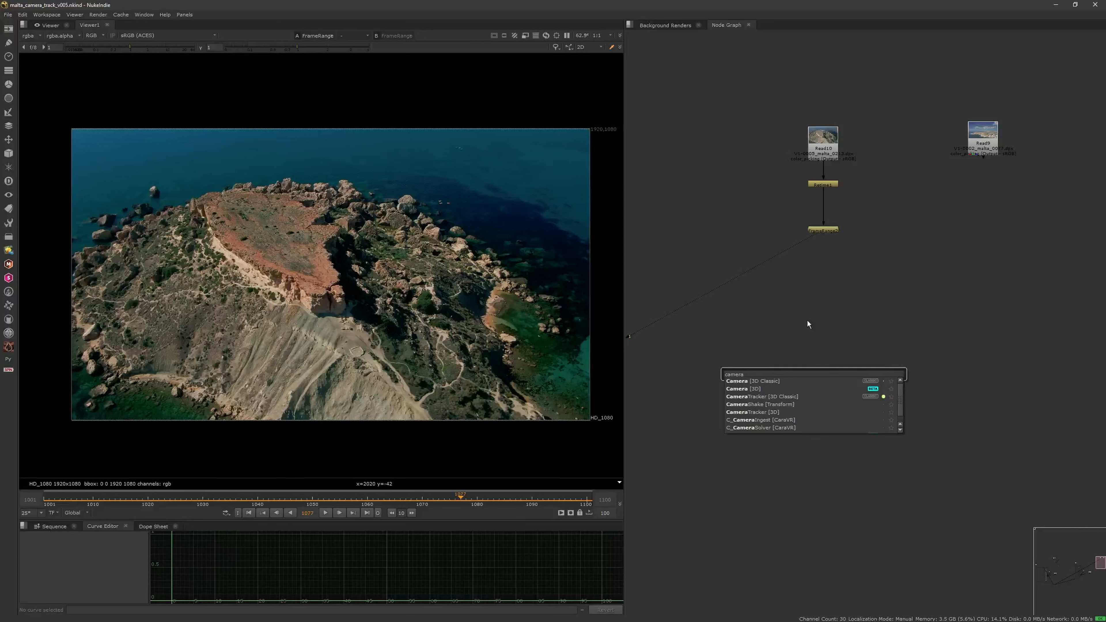
pyautogui.press('Down')
pyautogui.press('Down')
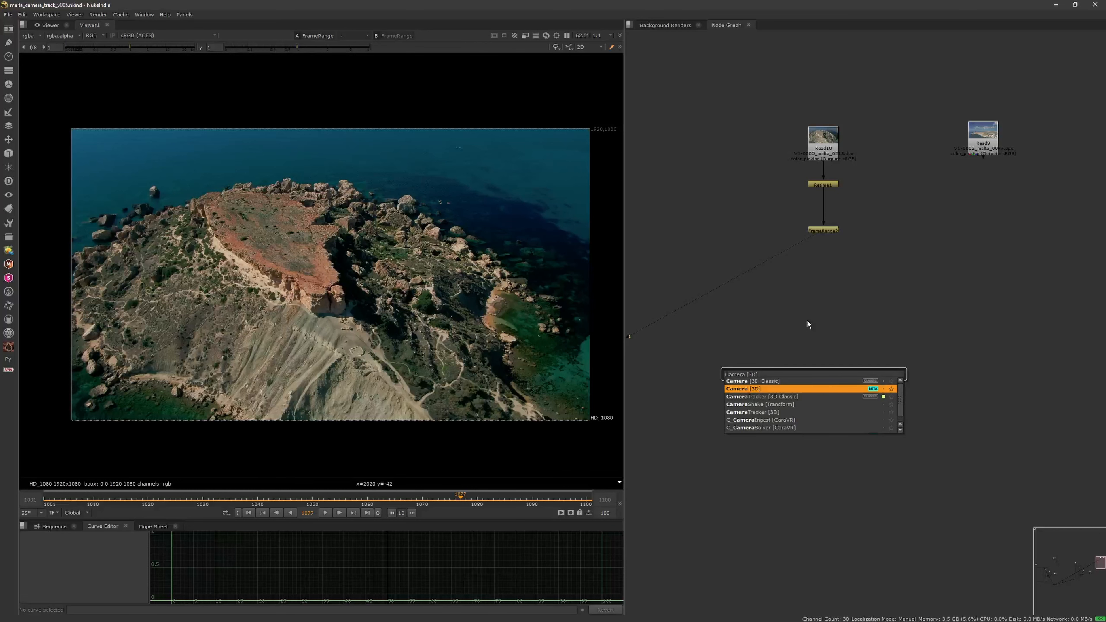
pyautogui.press('Down')
pyautogui.press('Return')
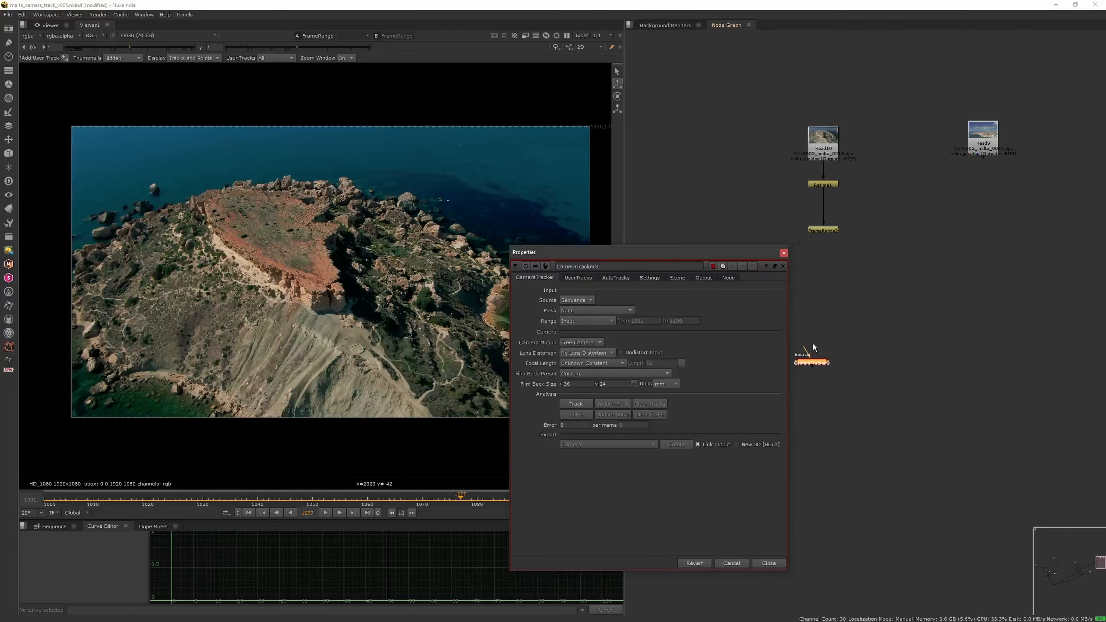
pyautogui.moveTo(818, 252); pyautogui.dragTo(820, 232)
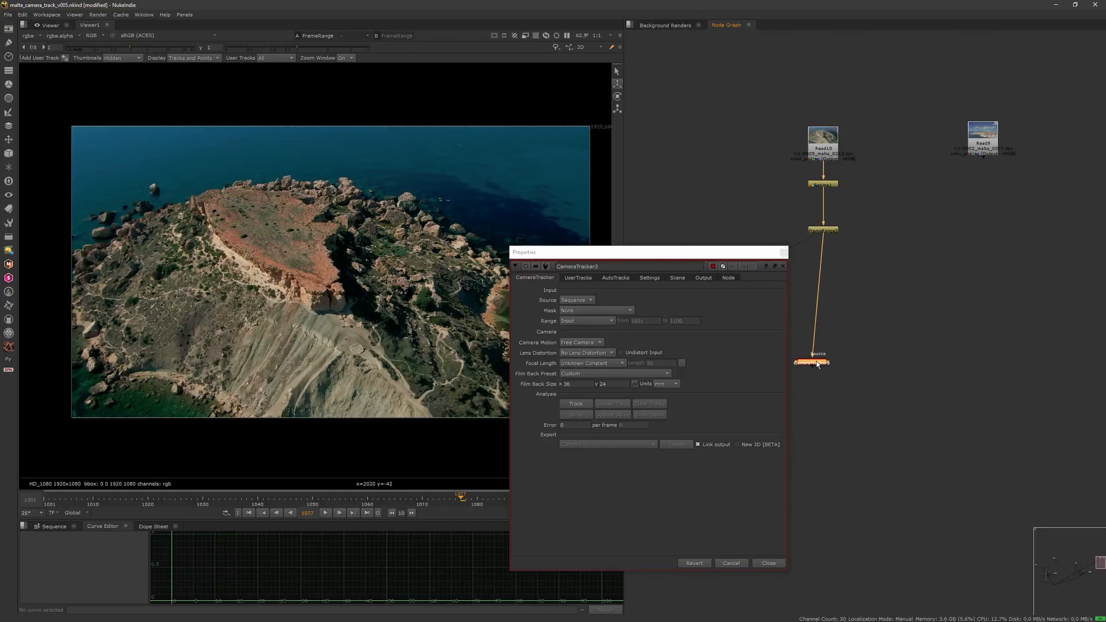
pyautogui.moveTo(825, 301); pyautogui.dragTo(829, 295)
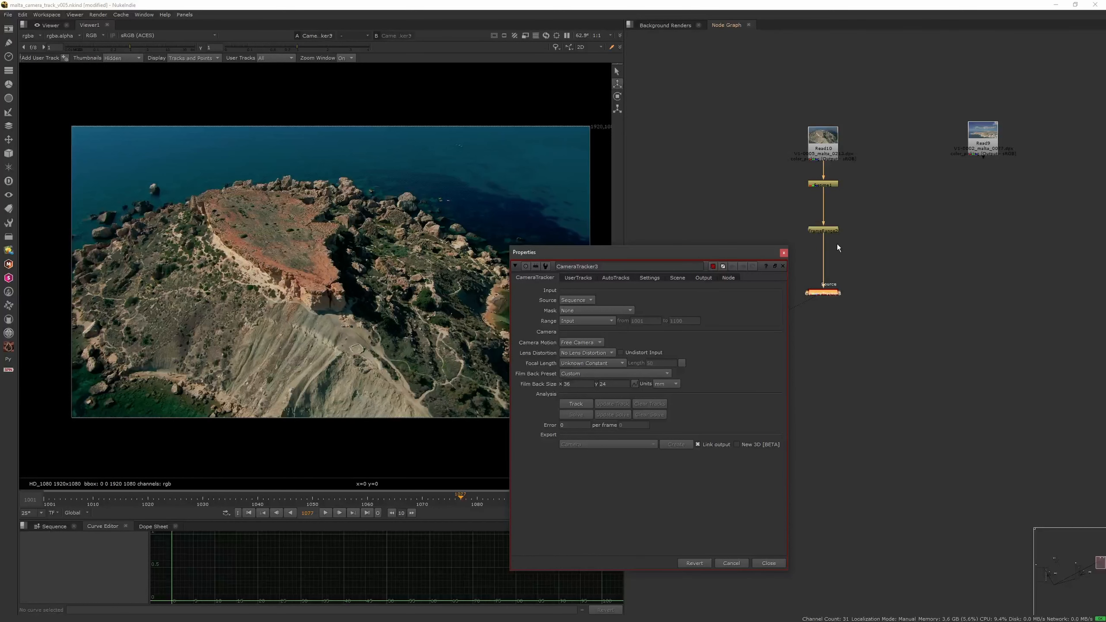
# Set the CameraTracker's lens distortion to Unknown Lens.
pyautogui.click(830, 185)
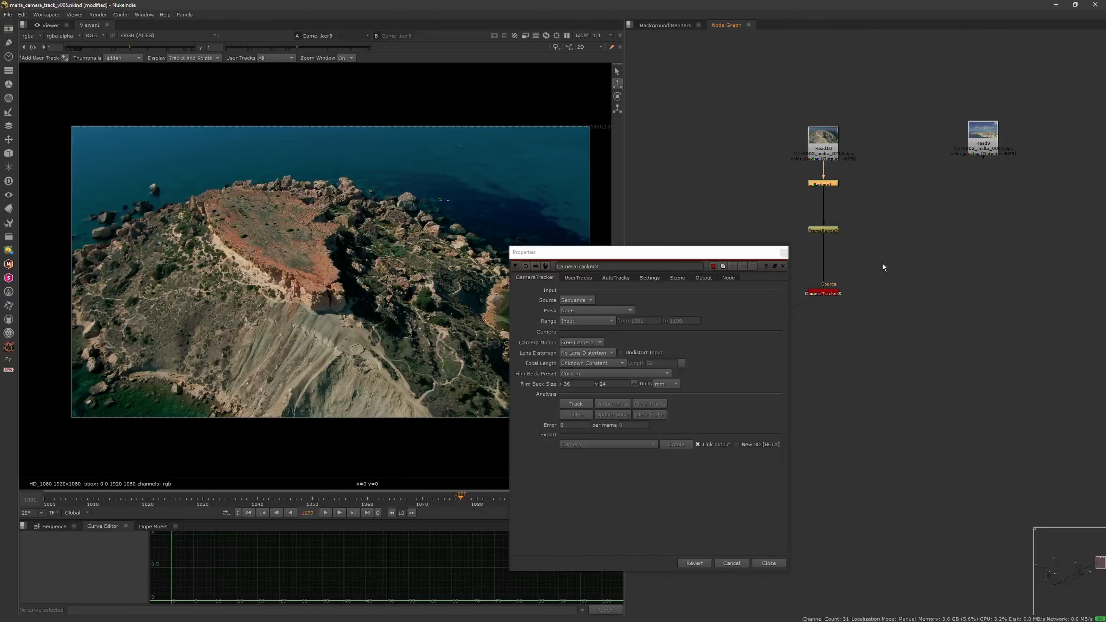
pyautogui.click(836, 229)
pyautogui.moveTo(761, 253); pyautogui.dragTo(899, 196)
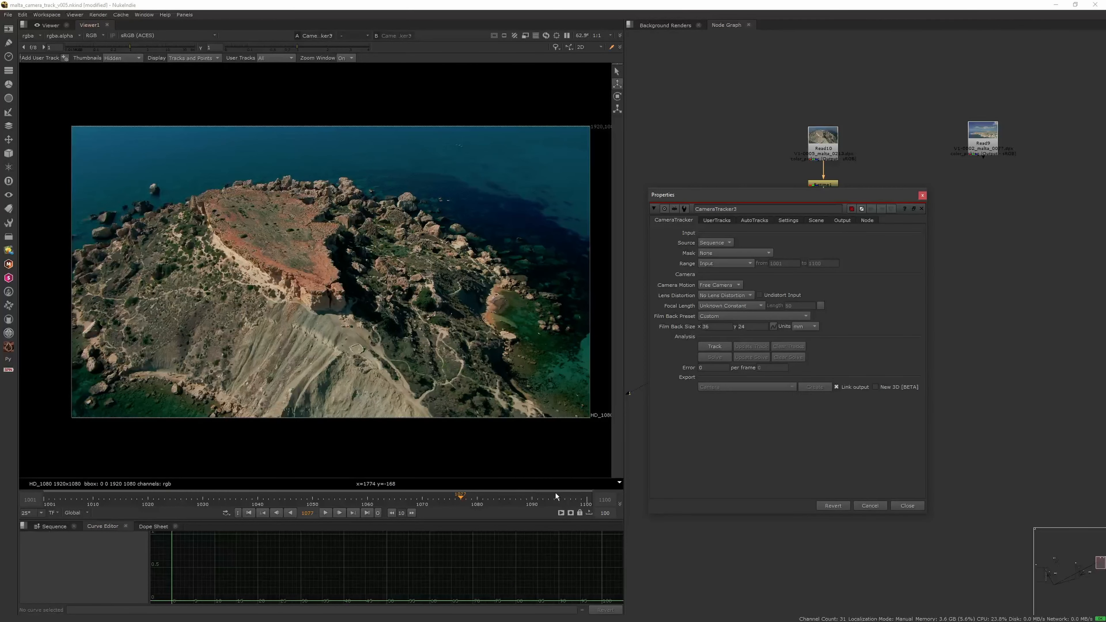
pyautogui.moveTo(831, 202); pyautogui.dragTo(626, 212)
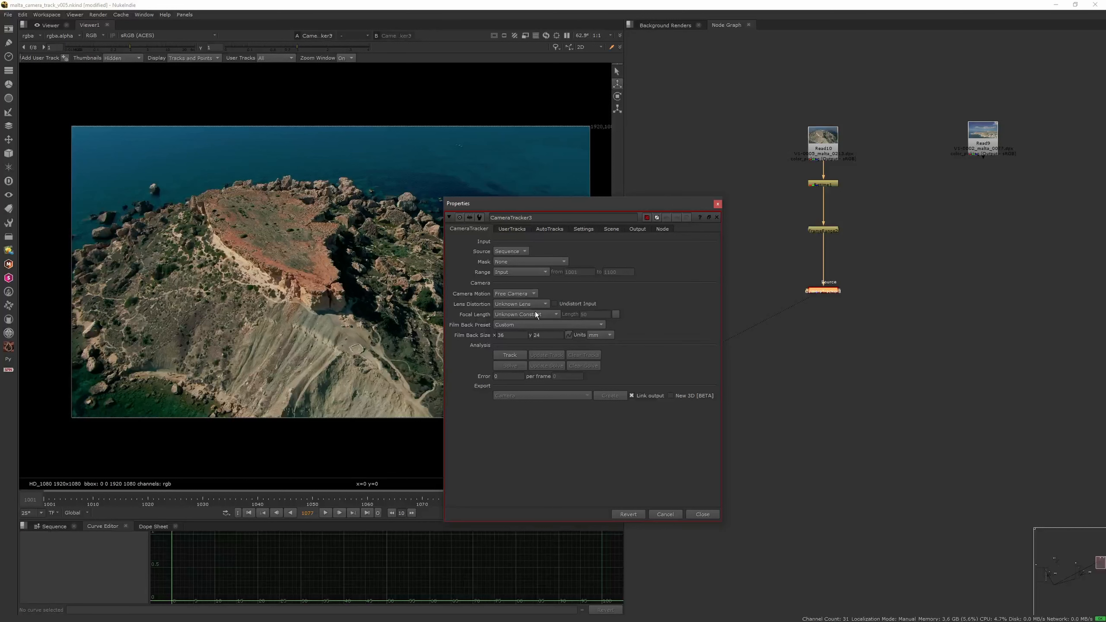
# Check the feature settings, then track the sequence's features and solve the camera.
pyautogui.click(573, 230)
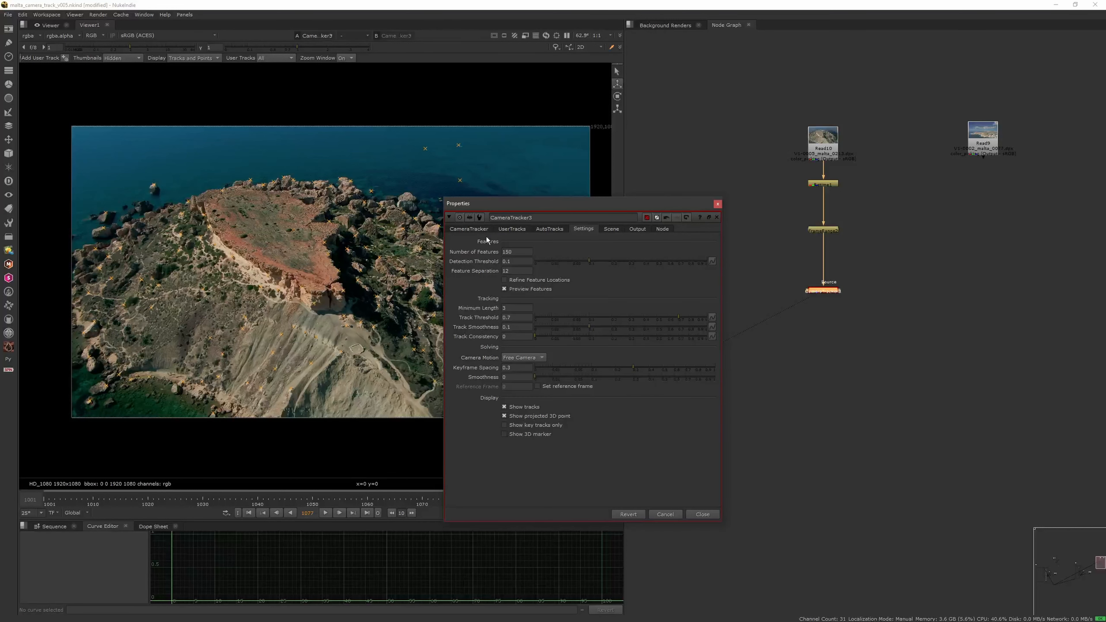
pyautogui.moveTo(523, 204); pyautogui.dragTo(601, 193)
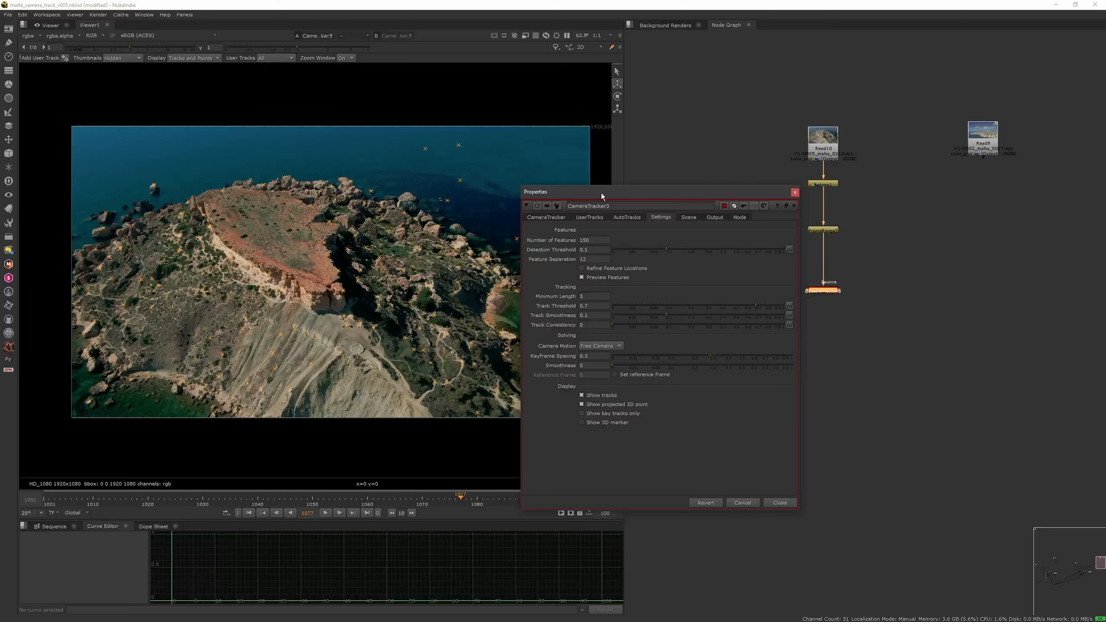
pyautogui.click(549, 217)
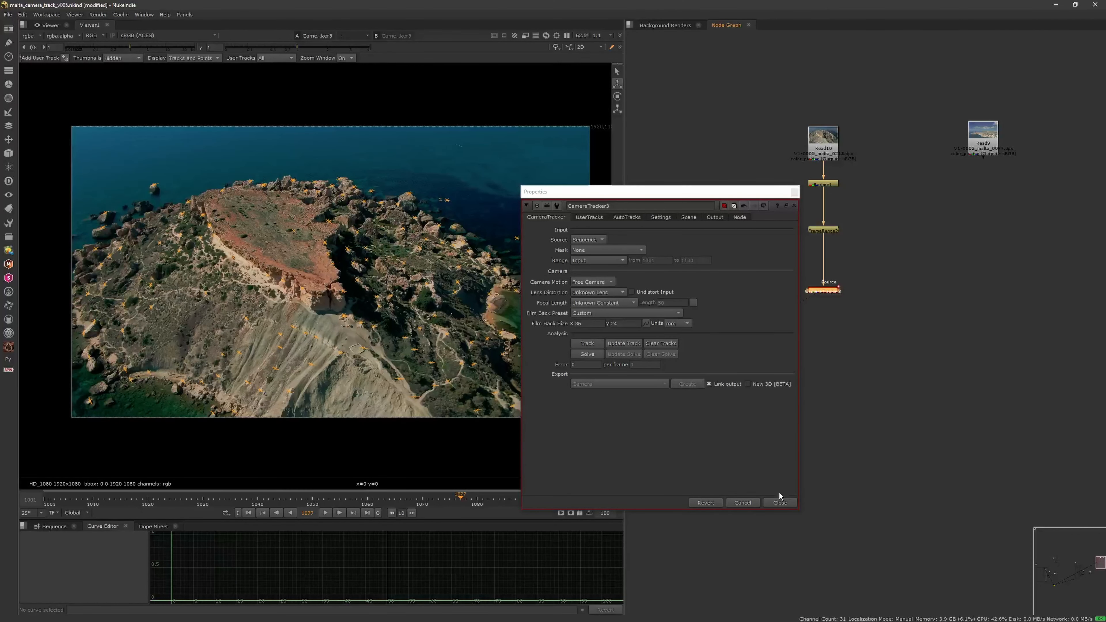
pyautogui.click(593, 352)
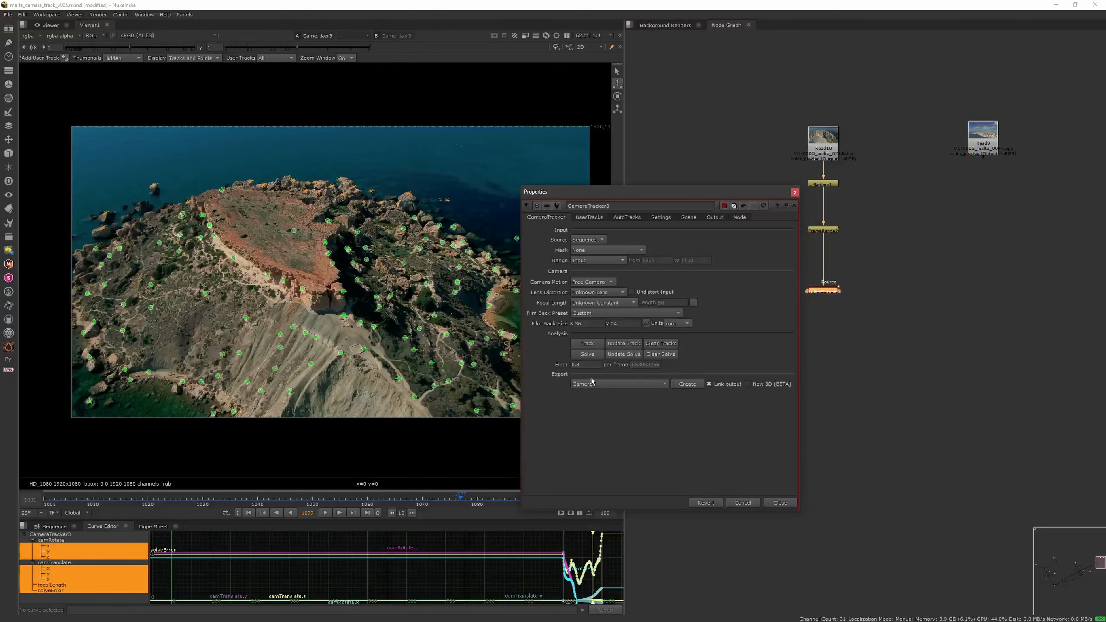
pyautogui.click(449, 576)
pyautogui.press('f')
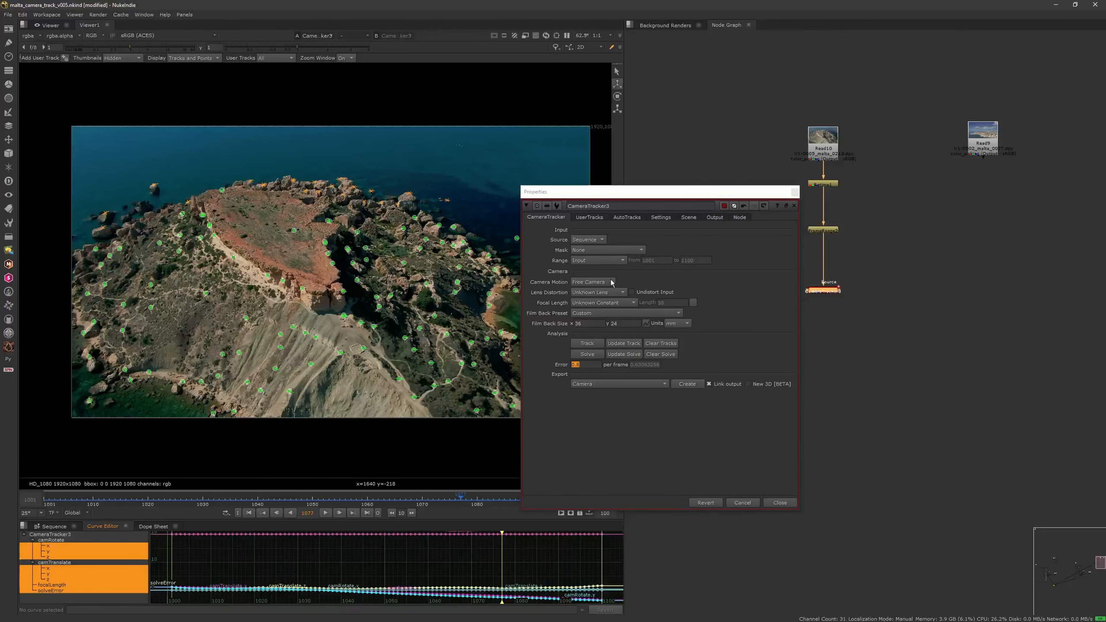
# Set the automatic tracks' Max Track Error to 2.3 and Max Error to 3.5, and delete the rejected and unsolved tracks.
pyautogui.click(630, 218)
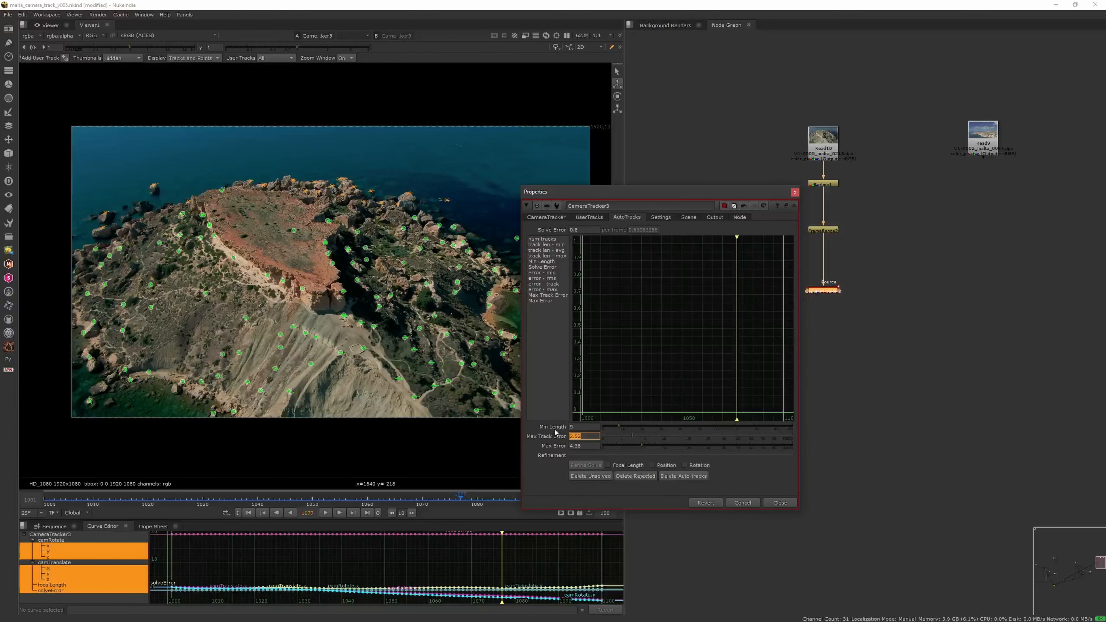
pyautogui.press('Tab')
pyautogui.click(636, 476)
pyautogui.click(608, 331)
pyautogui.click(601, 475)
pyautogui.click(606, 329)
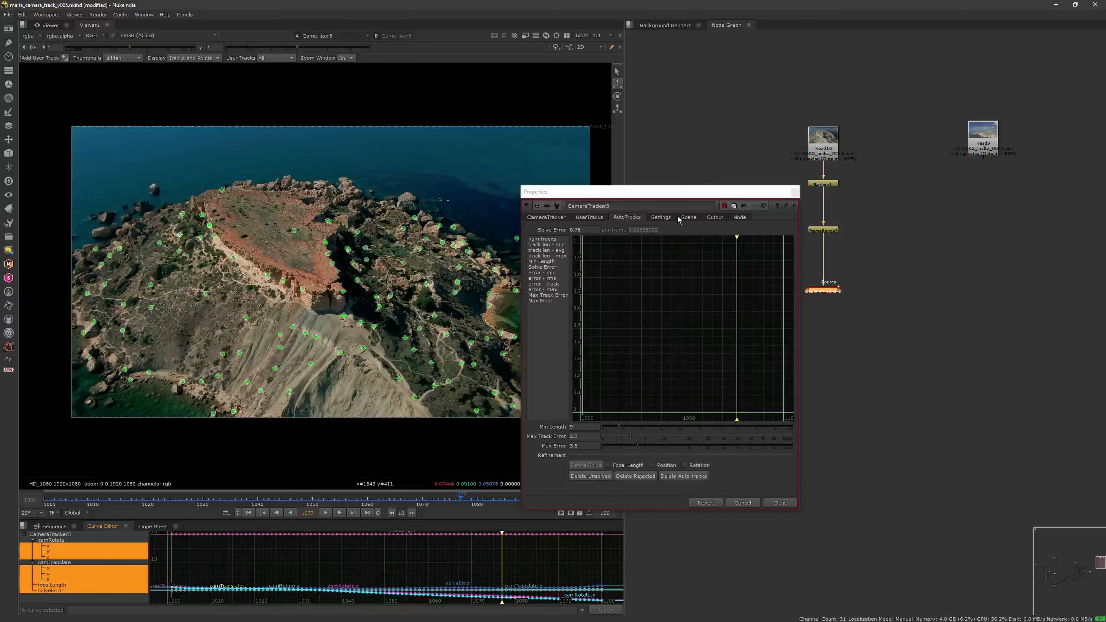
# Inspect the remaining solved tracks up close at several frames, along the rocky shoreline and across the headland.
pyautogui.click(558, 217)
pyautogui.moveTo(567, 192); pyautogui.dragTo(775, 227)
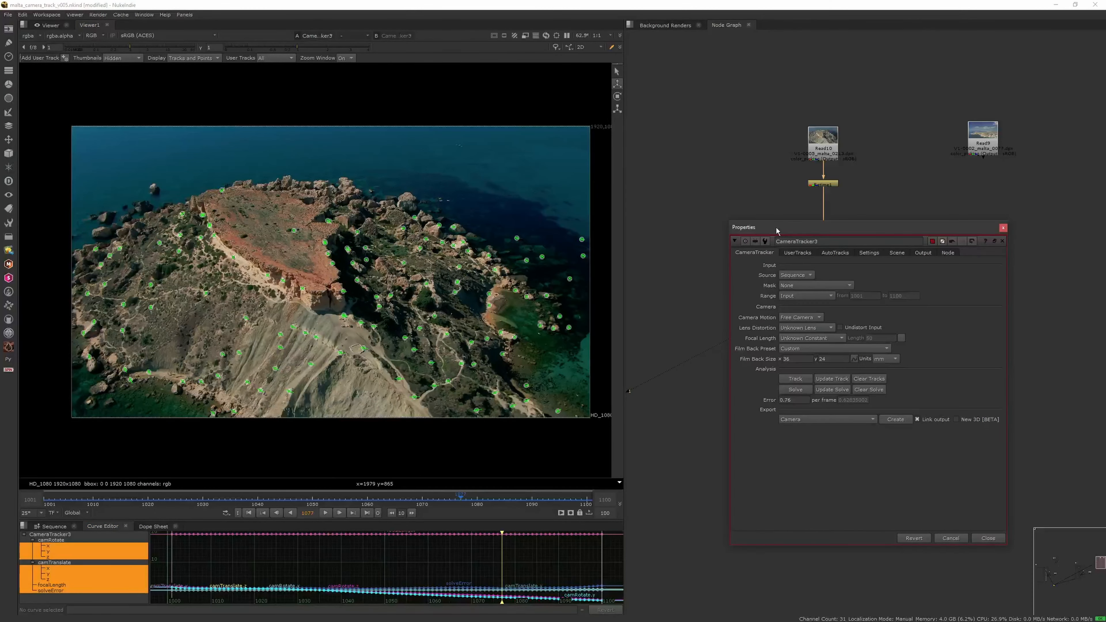
pyautogui.moveTo(247, 499); pyautogui.dragTo(400, 507)
pyautogui.moveTo(505, 235); pyautogui.dragTo(362, 296, button='middle')
pyautogui.scroll(2, 453, 269)
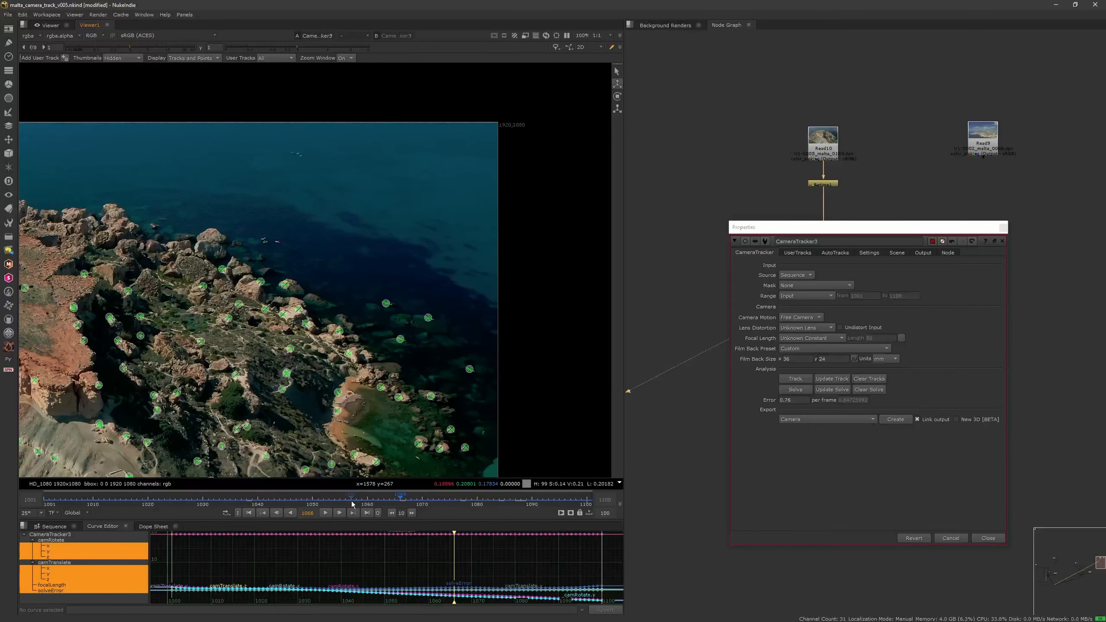
pyautogui.moveTo(353, 504); pyautogui.dragTo(488, 453)
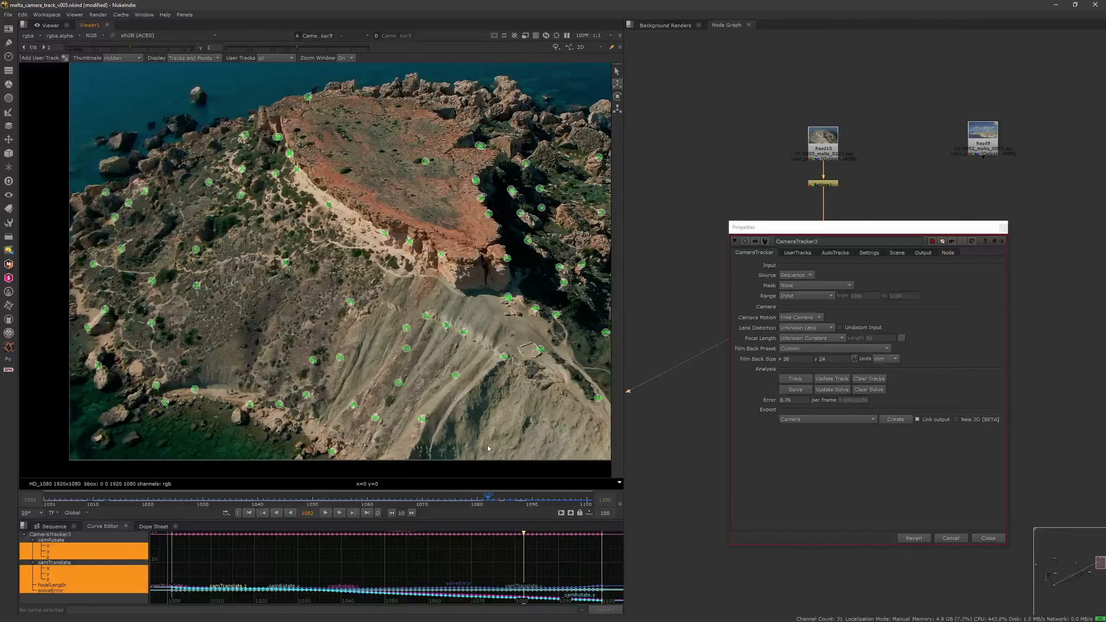
pyautogui.press('f')
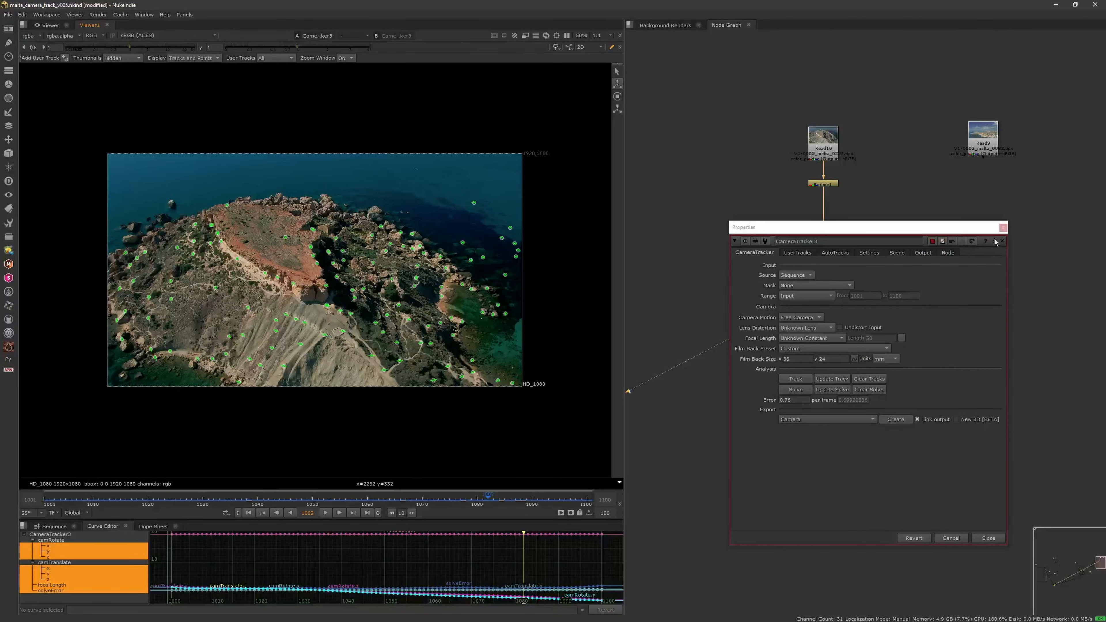
# Export the camera solve as a Scene+ setup with linked output and close the CameraTracker's properties.
pyautogui.click(852, 420)
pyautogui.click(852, 453)
pyautogui.click(892, 416)
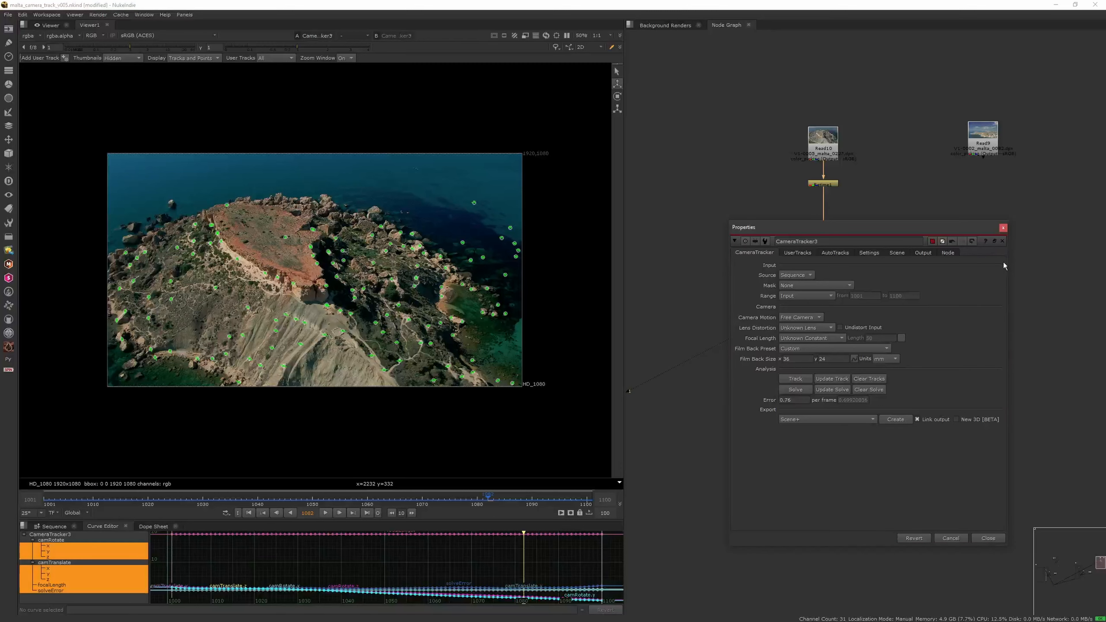
pyautogui.click(1003, 227)
pyautogui.moveTo(1007, 237); pyautogui.dragTo(1007, 175, button='middle')
pyautogui.click(892, 293)
pyautogui.moveTo(891, 294); pyautogui.dragTo(968, 294, button='middle')
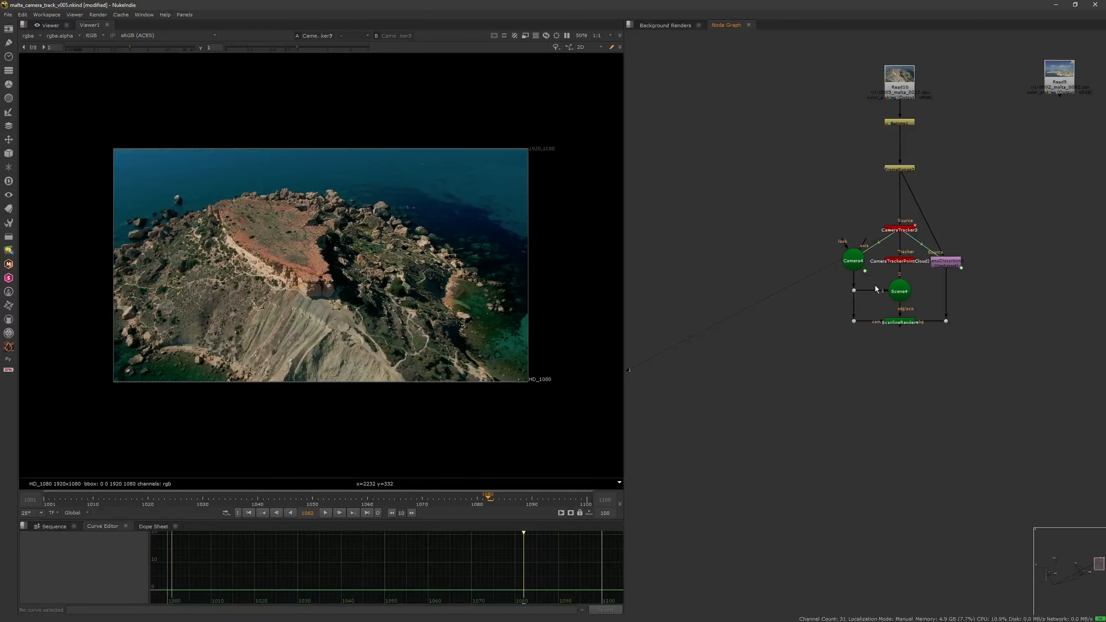
# Add a PointCloudGenerator node beside the exported camera and scene nodes, and close its properties.
pyautogui.press('Tab')
pyautogui.write('poin')
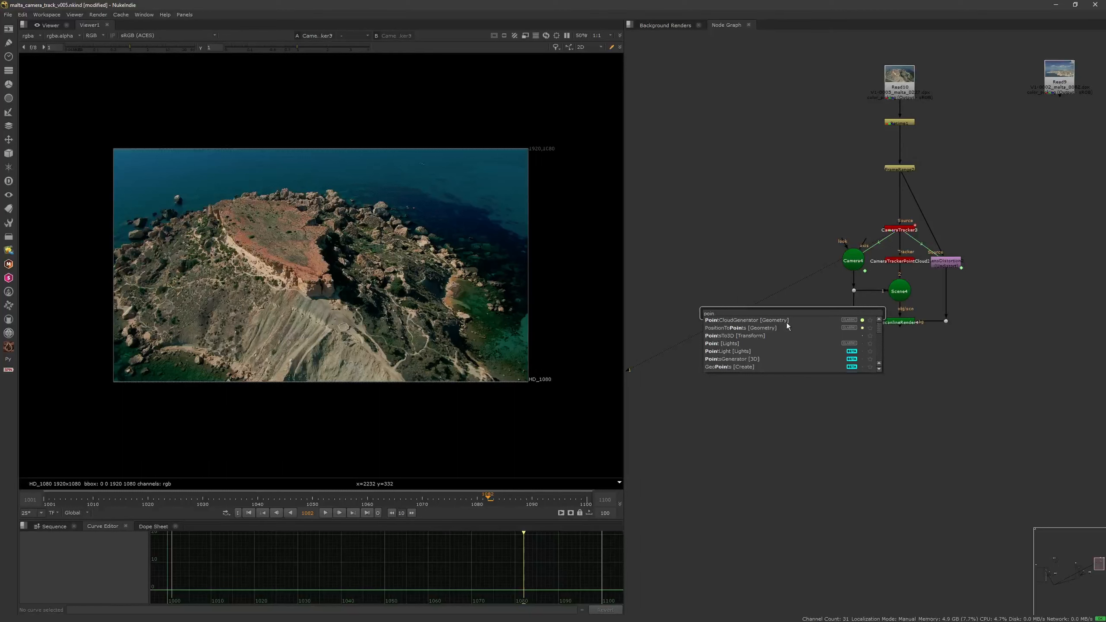
pyautogui.click(786, 322)
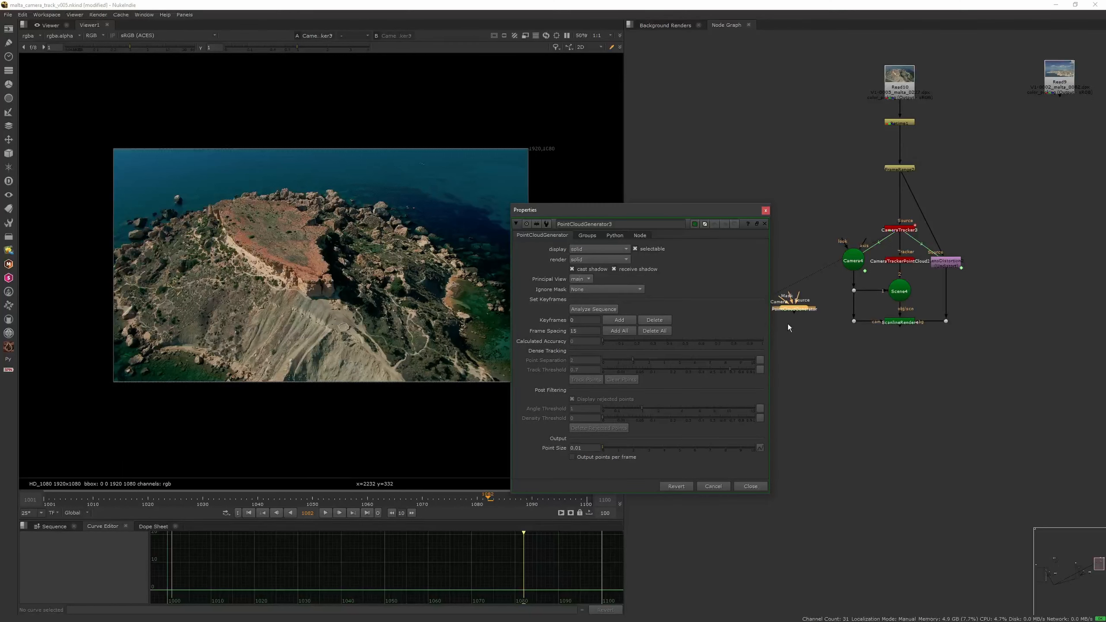
pyautogui.click(765, 212)
# Connect the PointCloudGenerator's source to the plate branch through two dots and its camera input to the exported camera.
pyautogui.moveTo(864, 177); pyautogui.dragTo(907, 169)
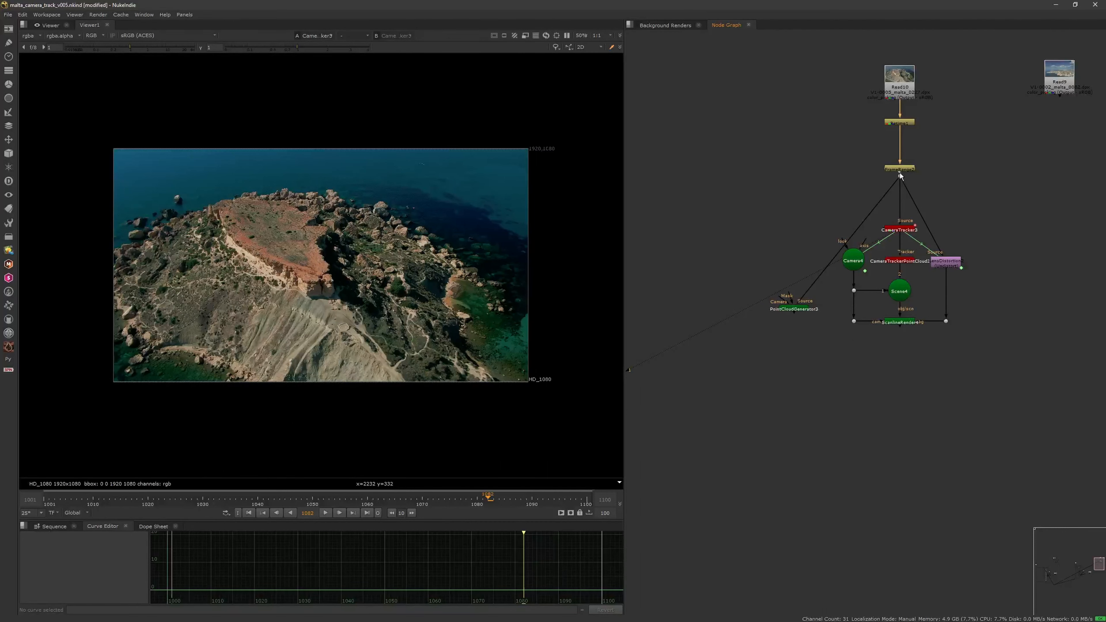
pyautogui.moveTo(900, 175); pyautogui.dragTo(901, 192)
pyautogui.moveTo(859, 222); pyautogui.dragTo(864, 212, button='middle')
pyautogui.keyDown('ctrl'); pyautogui.moveTo(852, 238); pyautogui.dragTo(798, 181); pyautogui.keyUp('ctrl')
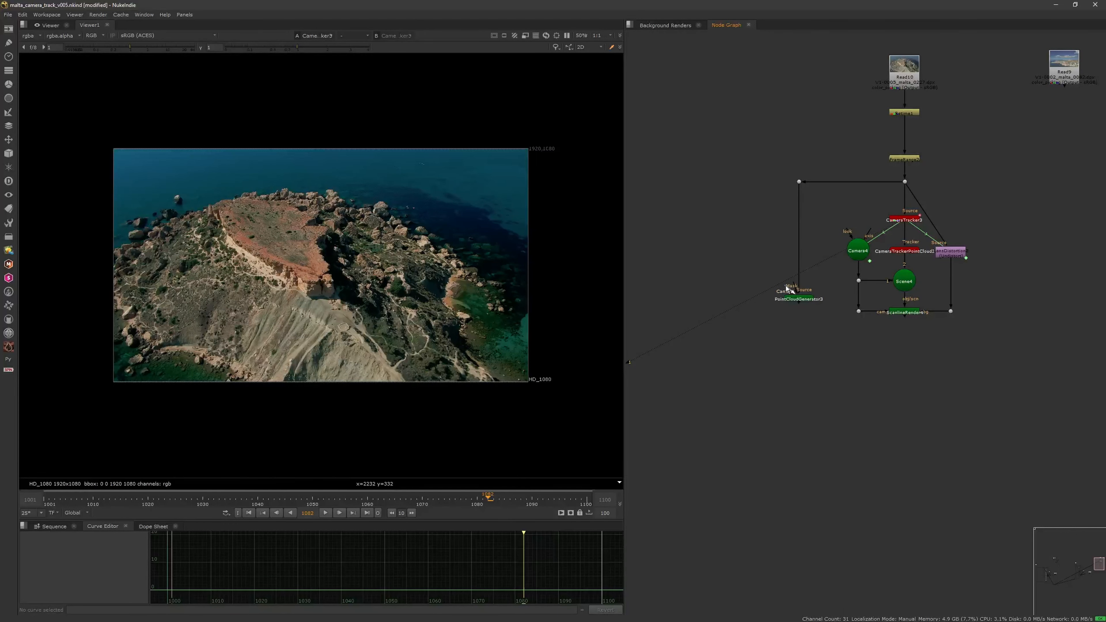
pyautogui.moveTo(809, 302); pyautogui.dragTo(806, 285)
# View the PointCloudGenerator, add keyframes over the whole shot with a frame spacing of 5, and analyze the sequence.
pyautogui.press('1')
pyautogui.doubleClick(806, 284)
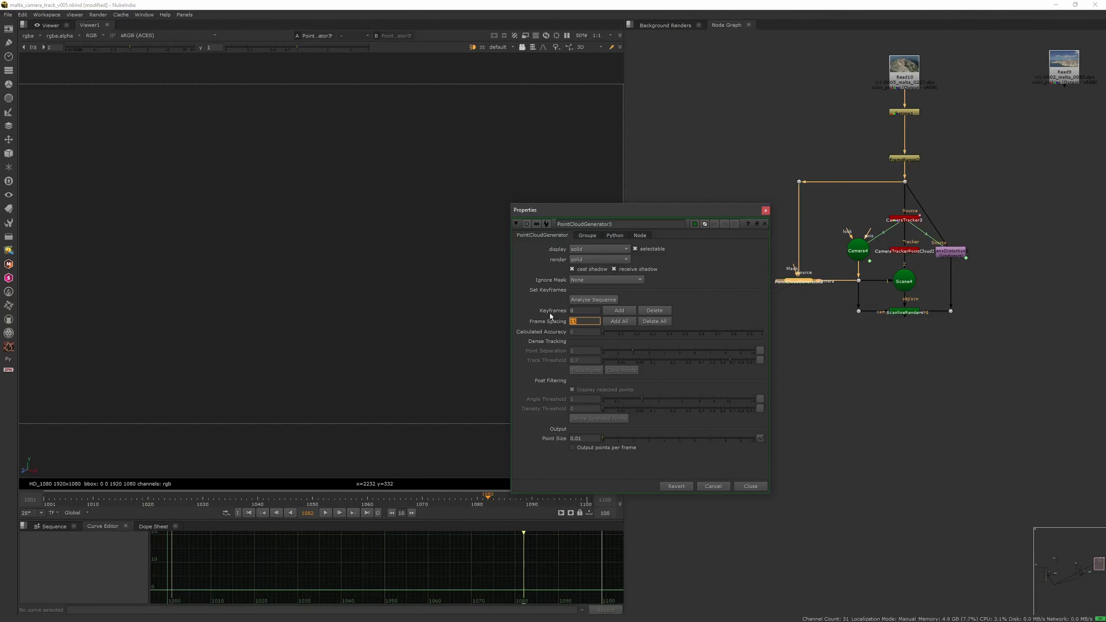
pyautogui.click(623, 322)
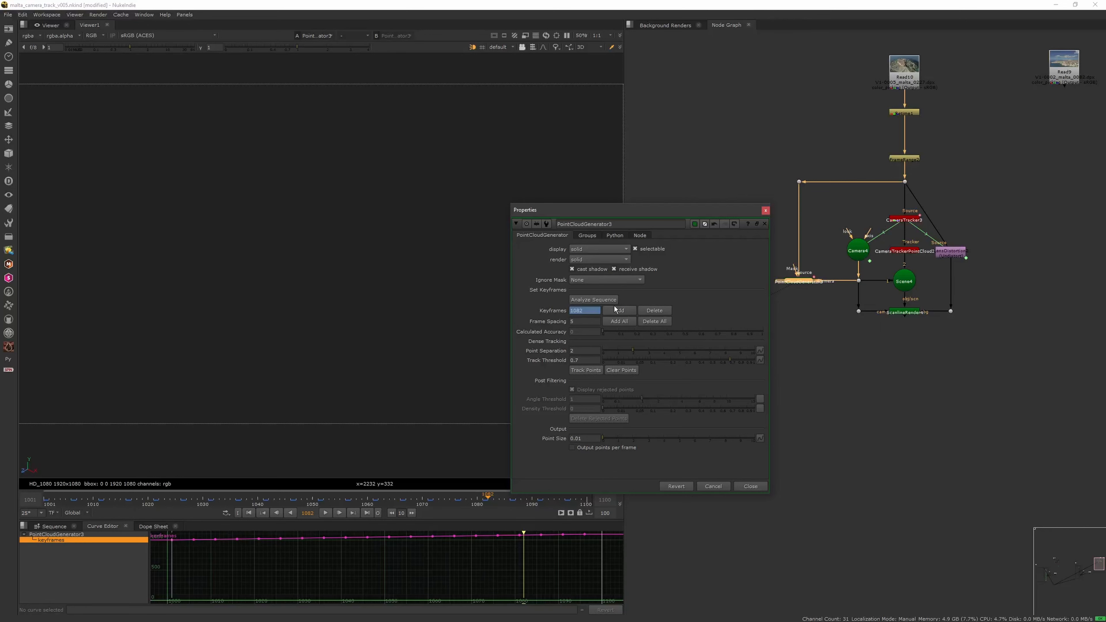
pyautogui.click(607, 303)
pyautogui.press('Return')
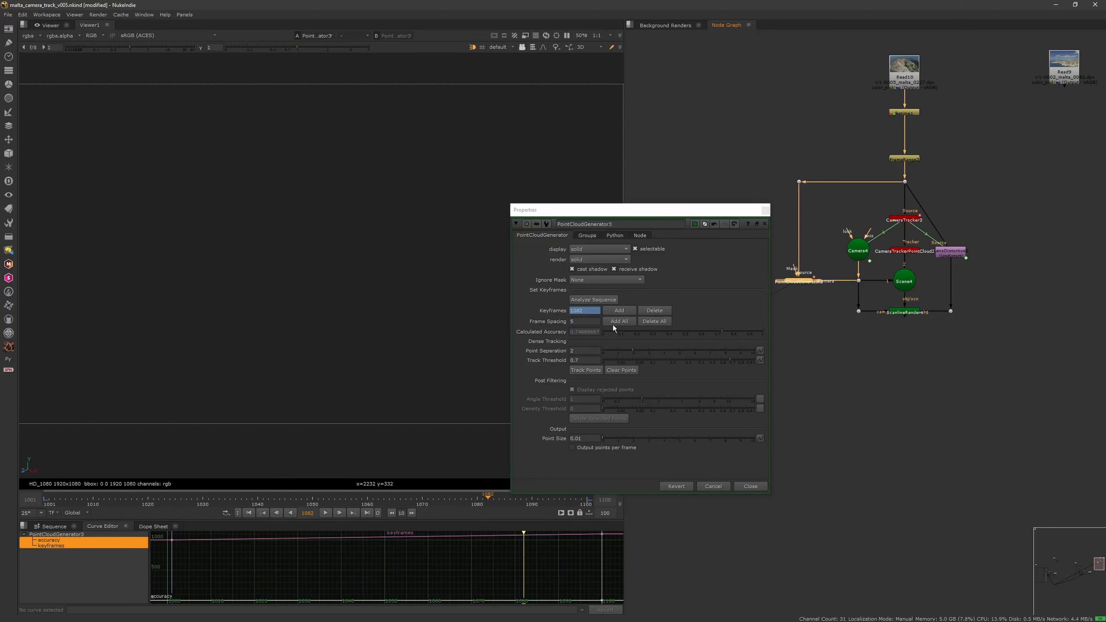
# Check the generator's keyframes in the dope sheet and track the dense points over the input frame range.
pyautogui.moveTo(488, 499); pyautogui.dragTo(209, 515)
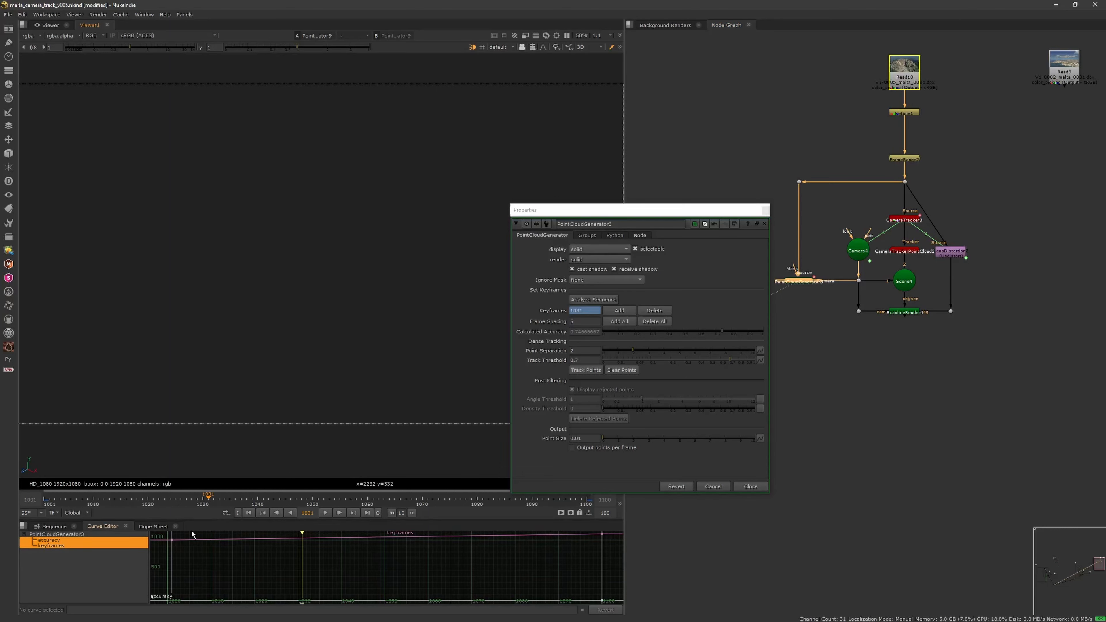
pyautogui.click(150, 526)
pyautogui.moveTo(302, 533); pyautogui.dragTo(272, 544)
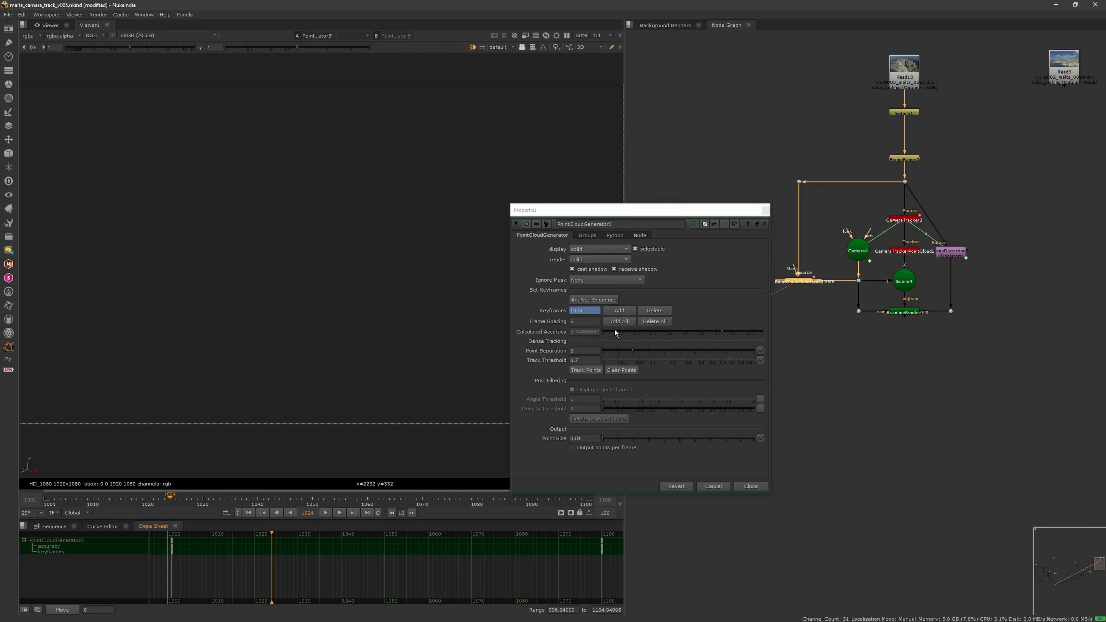
pyautogui.click(585, 370)
pyautogui.click(545, 302)
pyautogui.moveTo(566, 338)
pyautogui.click(611, 337)
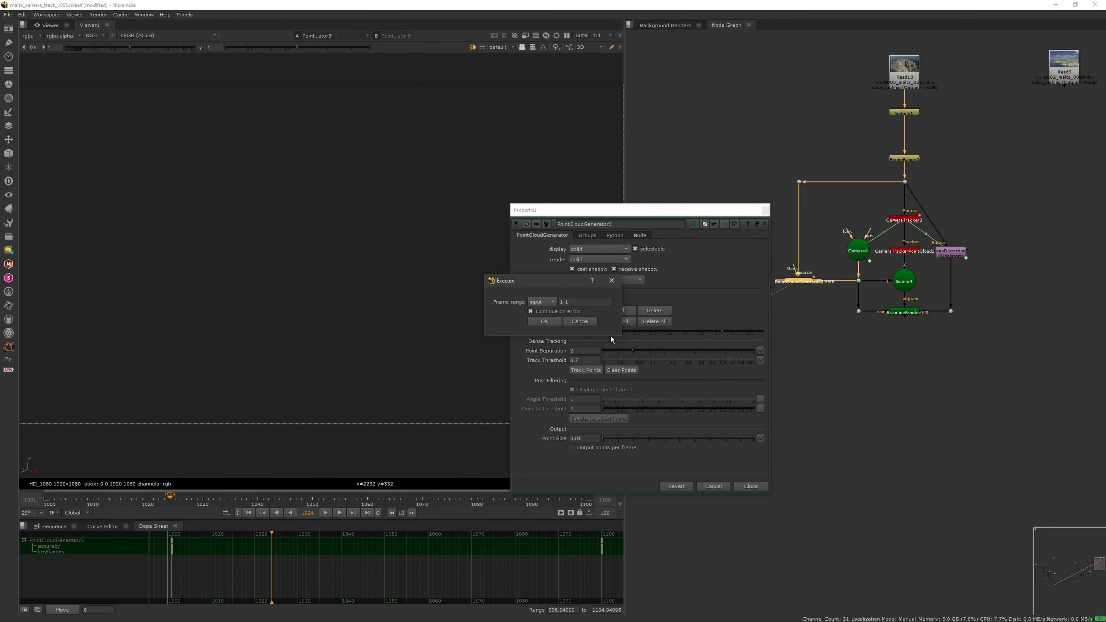
pyautogui.click(552, 323)
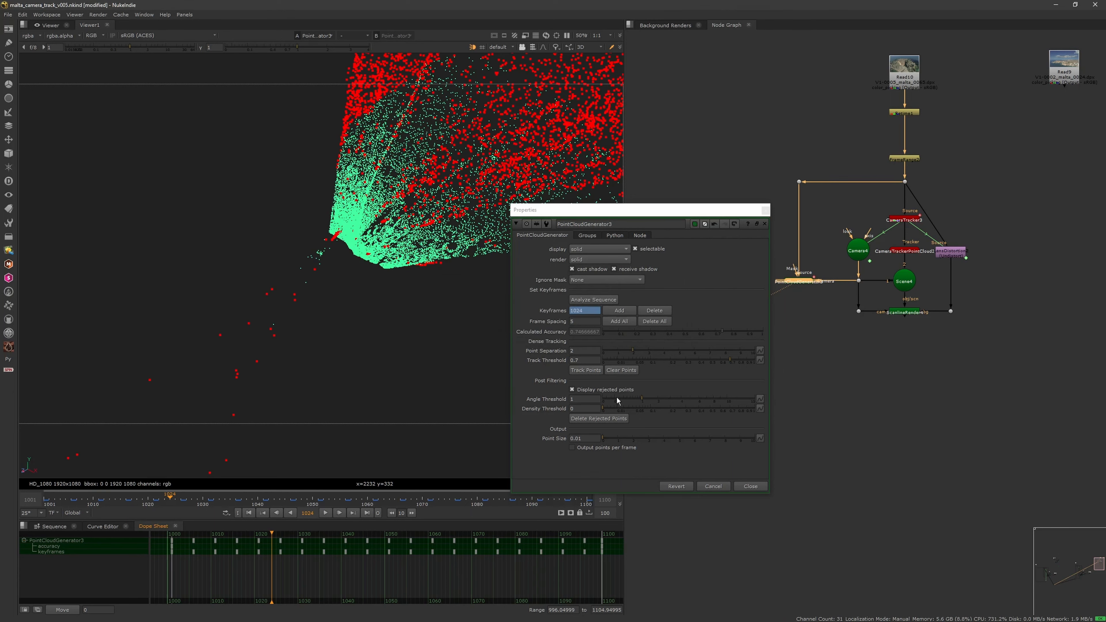
# Examine the point cloud from other angles and delete its rejected points.
pyautogui.moveTo(702, 213); pyautogui.dragTo(772, 197)
pyautogui.keyDown('ctrl'); pyautogui.moveTo(458, 279); pyautogui.dragTo(684, 385); pyautogui.keyUp('ctrl')
pyautogui.click(458, 308)
pyautogui.click(674, 404)
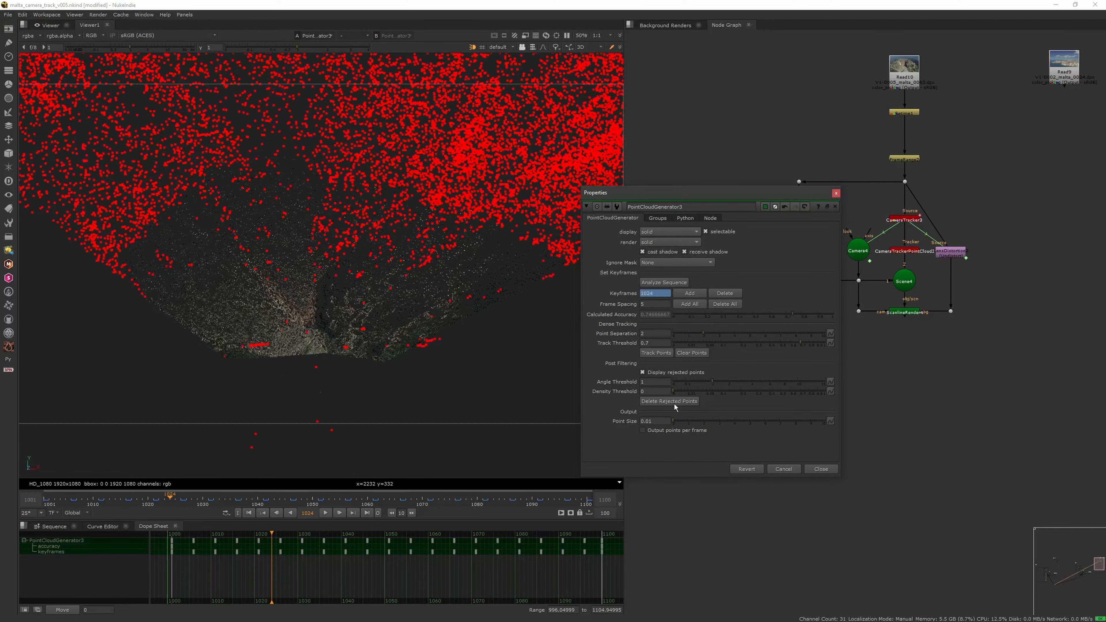
pyautogui.moveTo(456, 351)
pyautogui.keyDown('ctrl'); pyautogui.mouseDown()
pyautogui.moveTo(419, 307)
pyautogui.moveTo(451, 327)
pyautogui.moveTo(513, 316)
pyautogui.moveTo(389, 351)
pyautogui.moveTo(409, 364)
pyautogui.moveTo(437, 349)
pyautogui.mouseUp(); pyautogui.keyUp('ctrl')
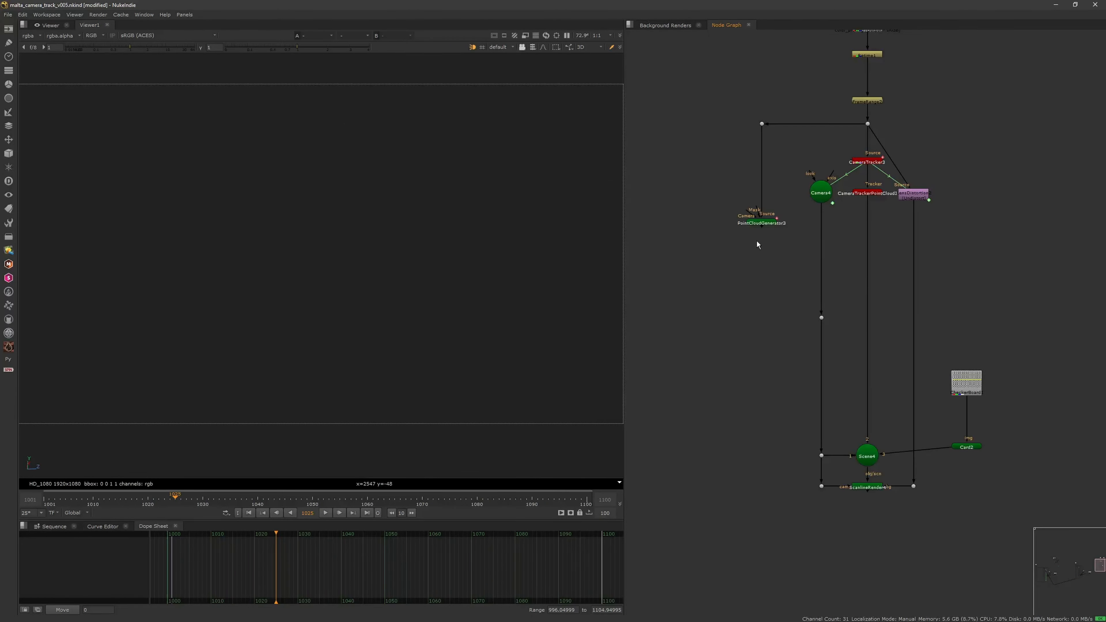
# Delete the existing point group from the PointCloudGenerator's groups.
pyautogui.click(760, 223)
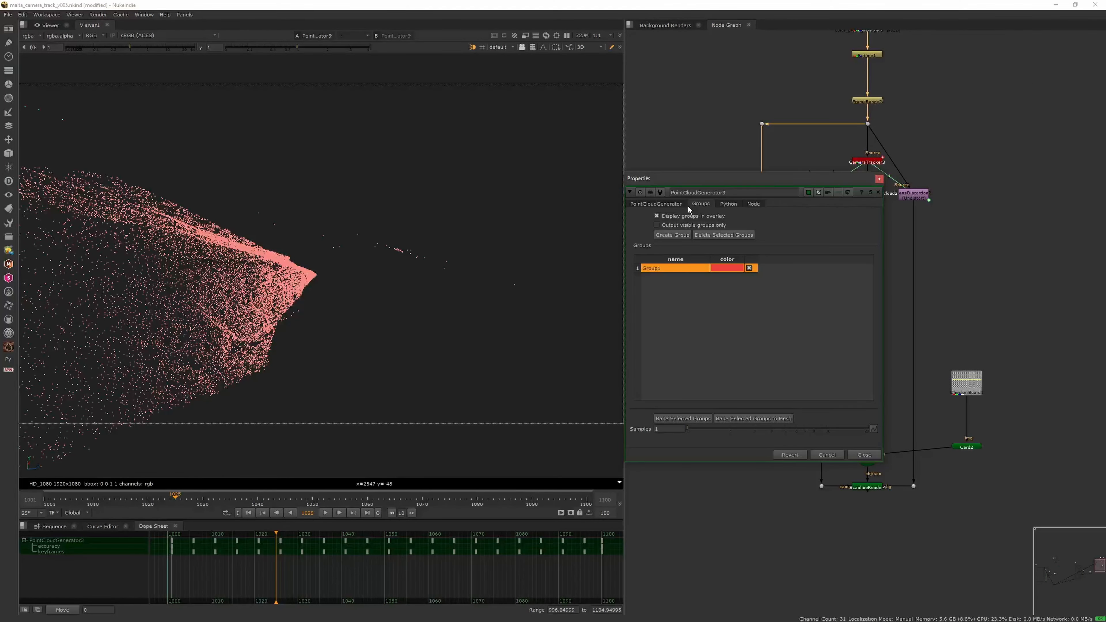
pyautogui.keyDown('ctrl'); pyautogui.moveTo(457, 305); pyautogui.dragTo(589, 275); pyautogui.keyUp('ctrl')
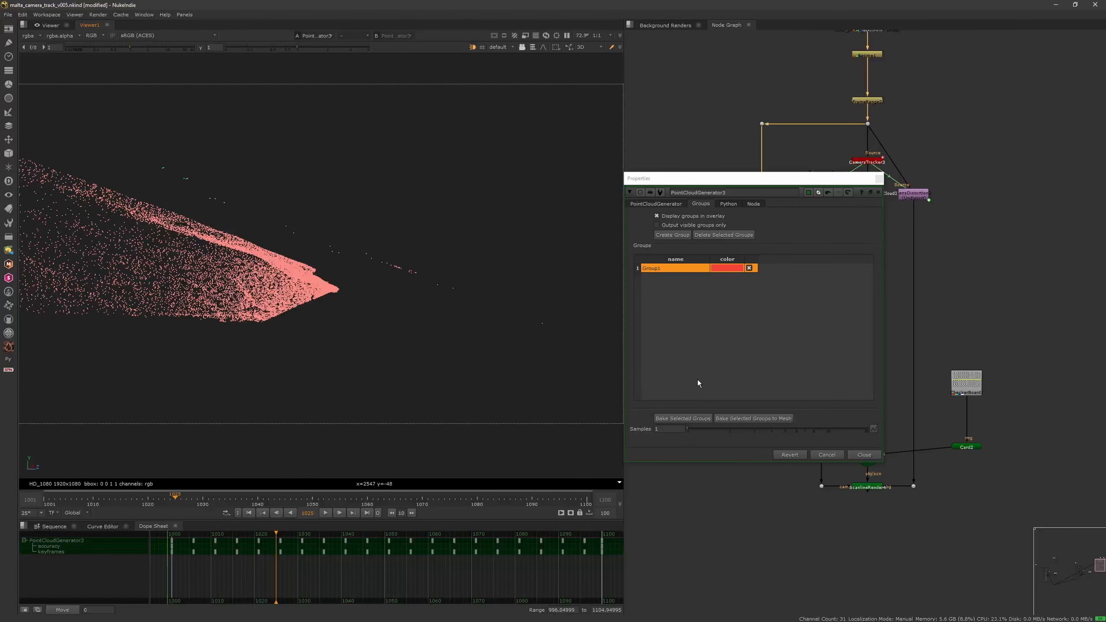
pyautogui.click(712, 237)
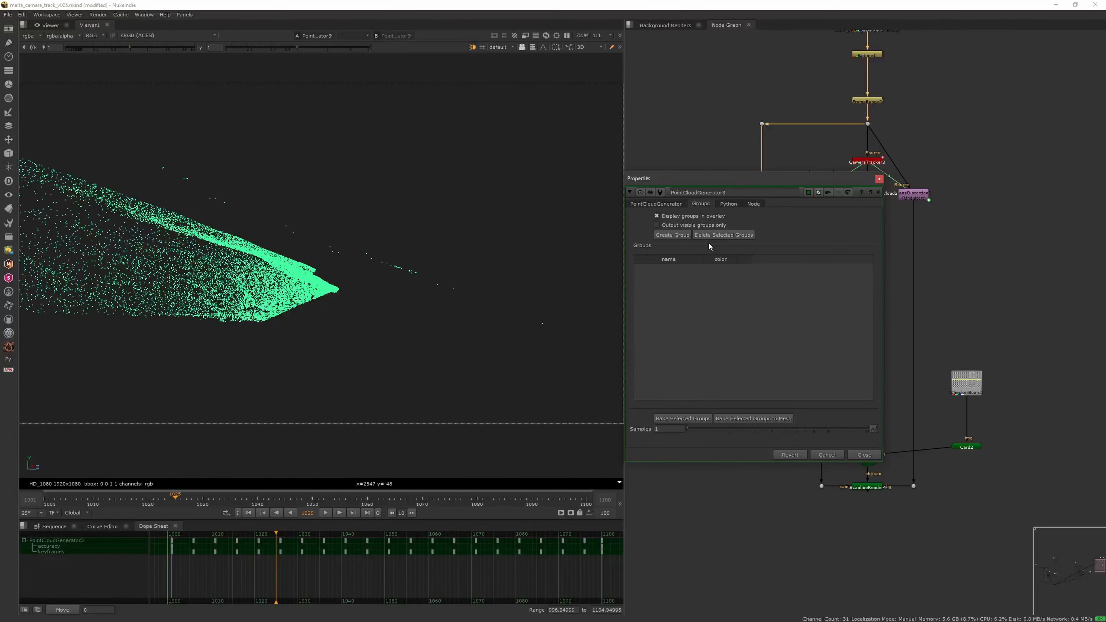
# Switch the 3D view to vertex picking with lasso selection and lasso the dense headland points, leaving out the stray ones.
pyautogui.click(657, 205)
pyautogui.moveTo(472, 297)
pyautogui.keyDown('ctrl'); pyautogui.mouseDown()
pyautogui.moveTo(396, 341)
pyautogui.moveTo(454, 309)
pyautogui.mouseUp(); pyautogui.keyUp('ctrl')
pyautogui.click(556, 47)
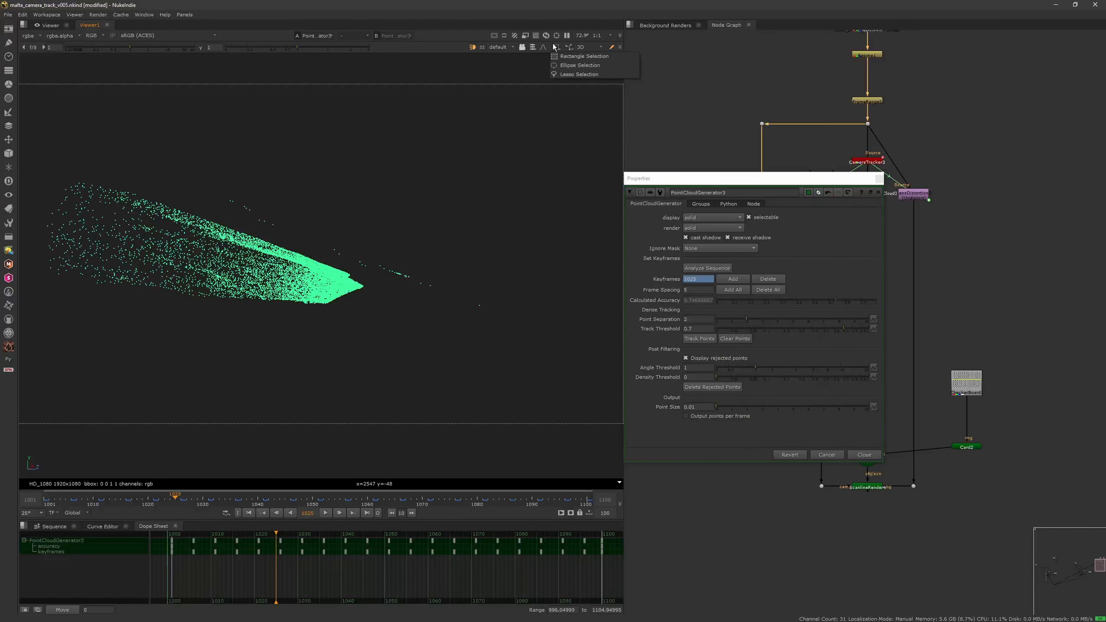
pyautogui.click(575, 74)
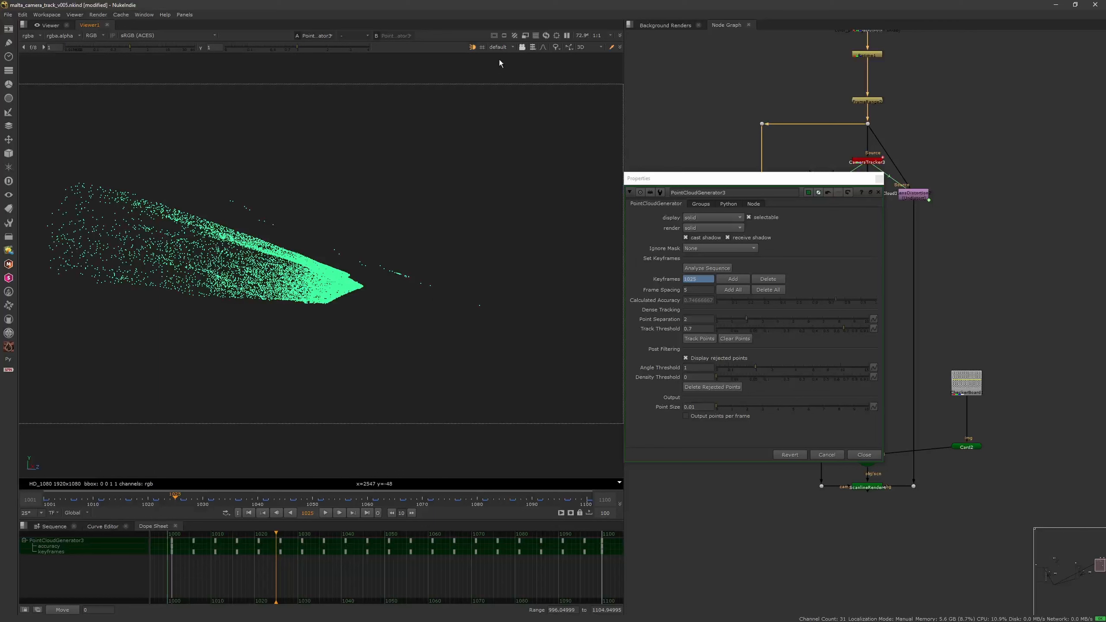
pyautogui.click(532, 47)
pyautogui.click(547, 67)
pyautogui.moveTo(128, 179); pyautogui.dragTo(218, 211)
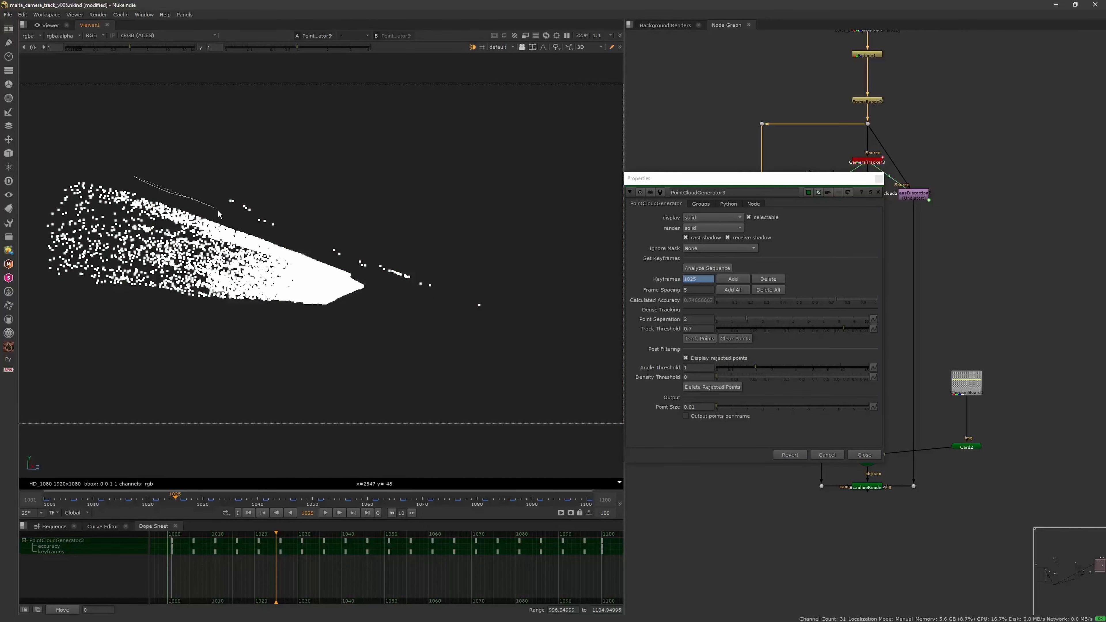
pyautogui.moveTo(369, 329)
pyautogui.mouseDown()
pyautogui.moveTo(115, 322)
pyautogui.moveTo(39, 284)
pyautogui.mouseUp()
pyautogui.moveTo(19, 208)
pyautogui.mouseDown()
pyautogui.moveTo(49, 167)
pyautogui.moveTo(97, 160)
pyautogui.moveTo(133, 177)
pyautogui.mouseUp()
pyautogui.scroll(-1, 362, 309)
pyautogui.keyDown('ctrl'); pyautogui.moveTo(363, 309); pyautogui.dragTo(324, 308); pyautogui.keyUp('ctrl')
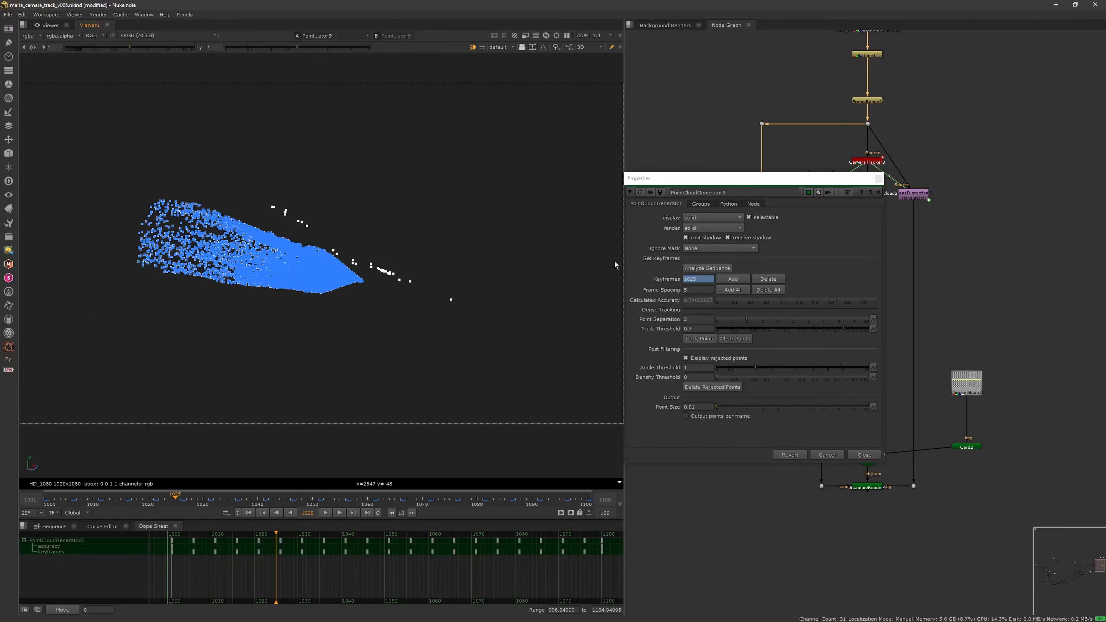
# Create a group from the selected points and bake that group to a mesh.
pyautogui.click(701, 204)
pyautogui.click(677, 235)
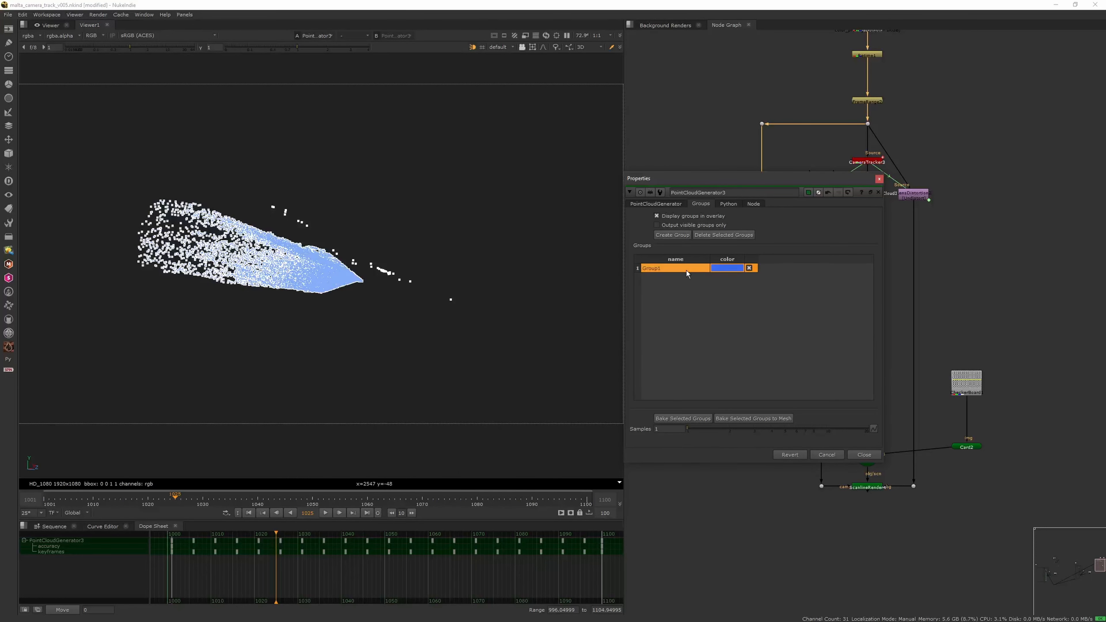
pyautogui.click(741, 419)
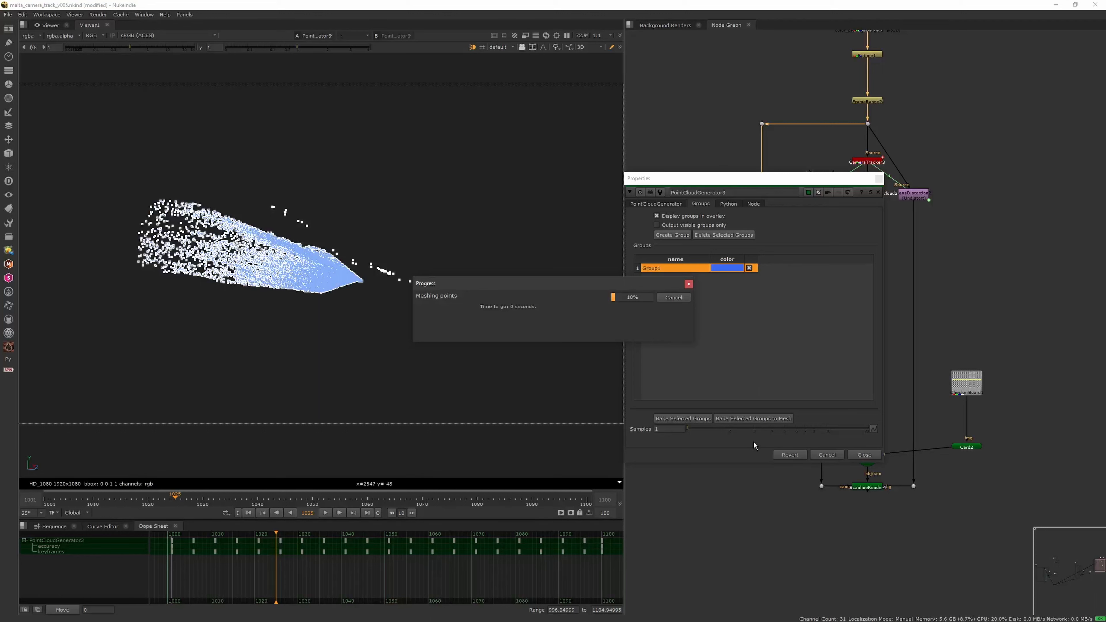
pyautogui.click(873, 456)
# Connect the baked mesh to Scene4 and examine the terrain mesh from other angles.
pyautogui.click(789, 254)
pyautogui.moveTo(763, 227); pyautogui.dragTo(872, 458)
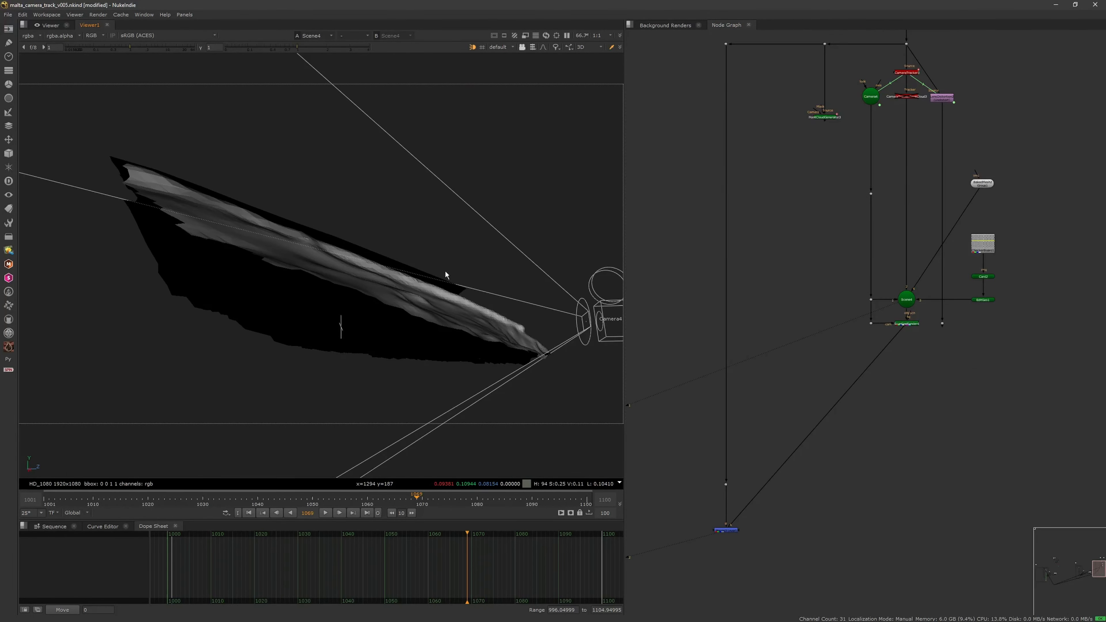
pyautogui.keyDown('ctrl'); pyautogui.moveTo(445, 270); pyautogui.dragTo(525, 296); pyautogui.keyUp('ctrl')
pyautogui.scroll(-1, 809, 299)
pyautogui.scroll(8, 809, 299)
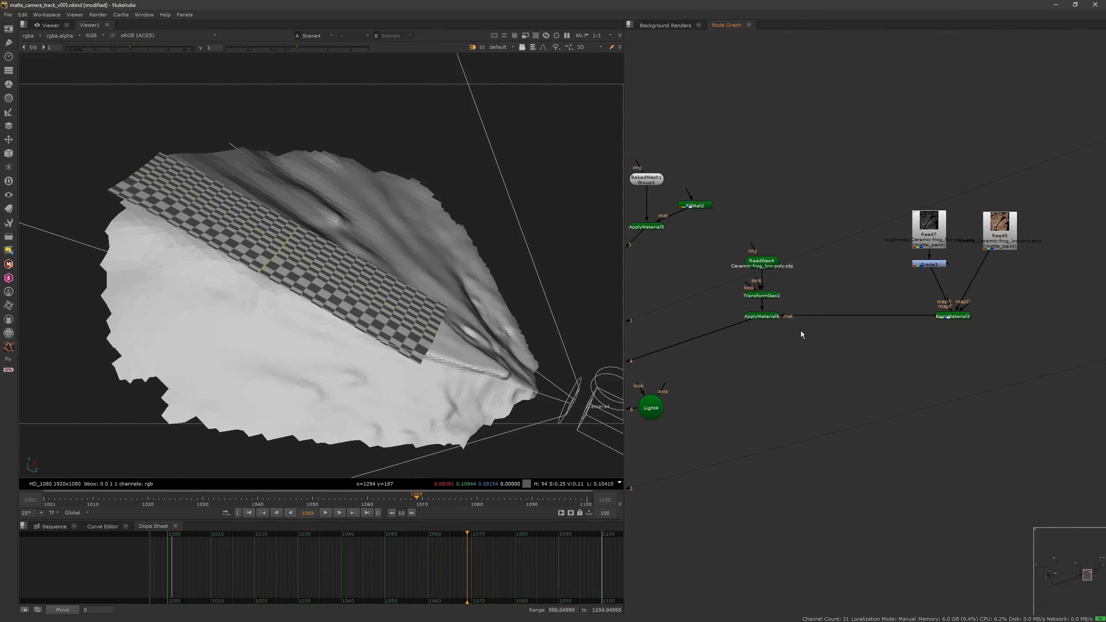
# Copy the ceramic frog's geometry, transform, material and texture nodes beside Scene4 and connect the copied ApplyMaterial to the scene.
pyautogui.moveTo(800, 331); pyautogui.dragTo(745, 322, button='middle')
pyautogui.moveTo(654, 356); pyautogui.dragTo(1042, 142)
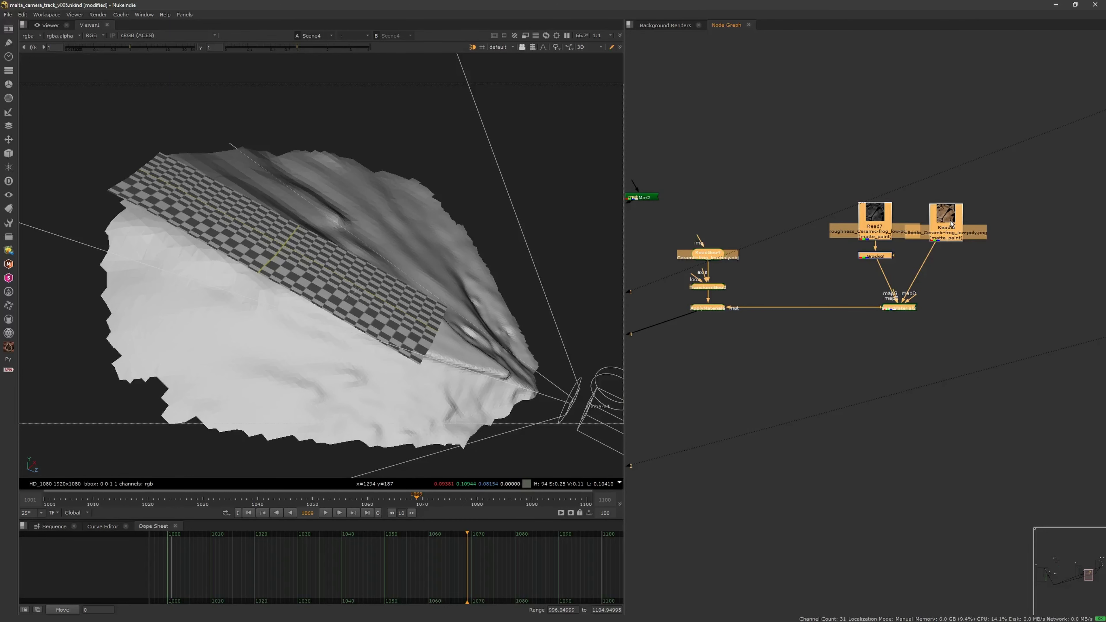
pyautogui.scroll(-8, 709, 360)
pyautogui.scroll(8, 890, 249)
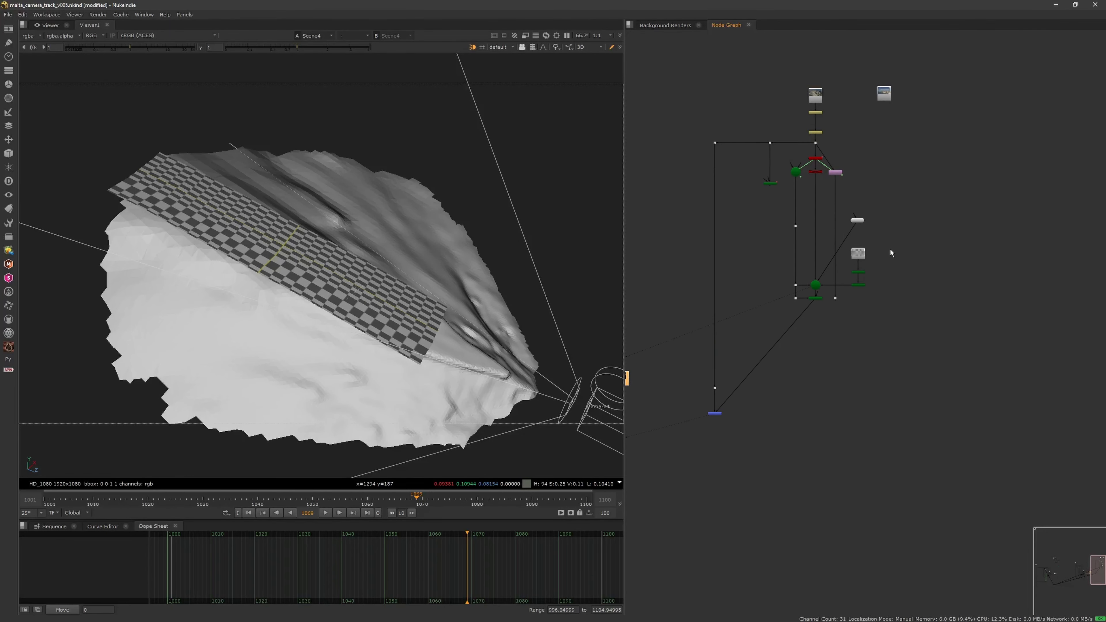
pyautogui.scroll(3, 919, 248)
pyautogui.click(861, 248)
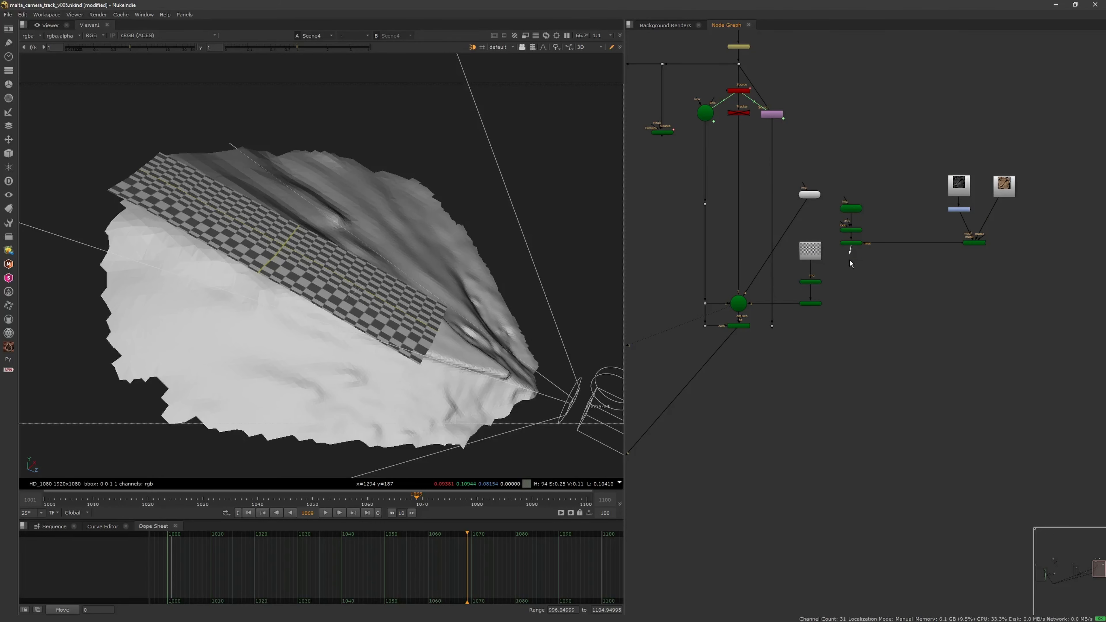
pyautogui.moveTo(742, 310); pyautogui.dragTo(742, 310)
# Move the checkerboard card branch out of the way, beyond the frog's texture and material nodes.
pyautogui.moveTo(785, 236); pyautogui.dragTo(835, 320)
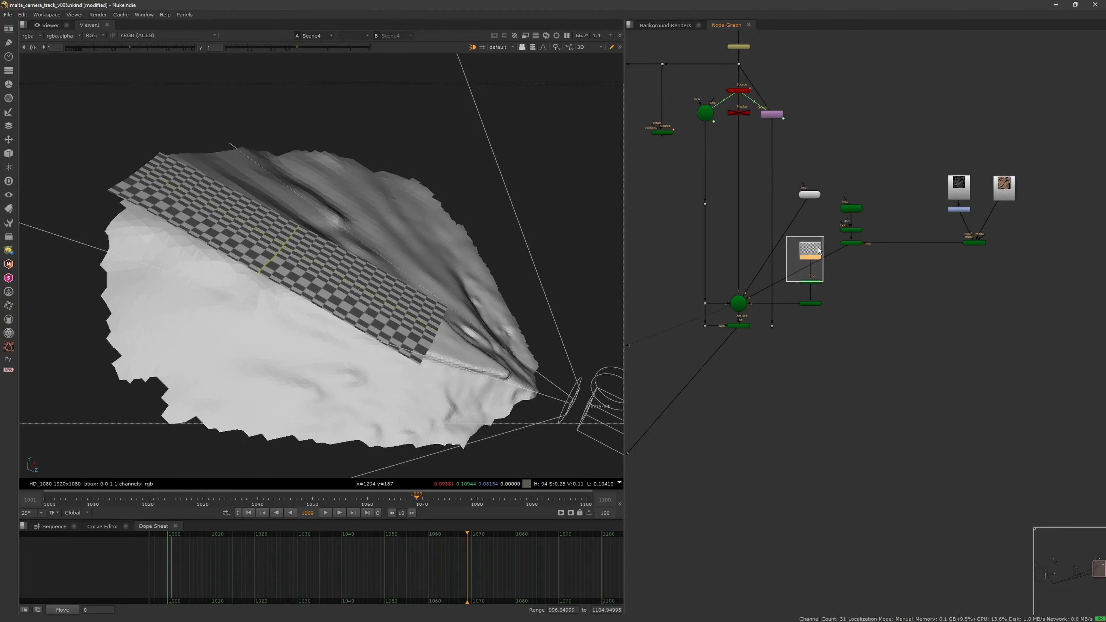
pyautogui.click(846, 296)
pyautogui.moveTo(785, 233); pyautogui.dragTo(842, 333)
pyautogui.moveTo(810, 251); pyautogui.dragTo(1028, 248)
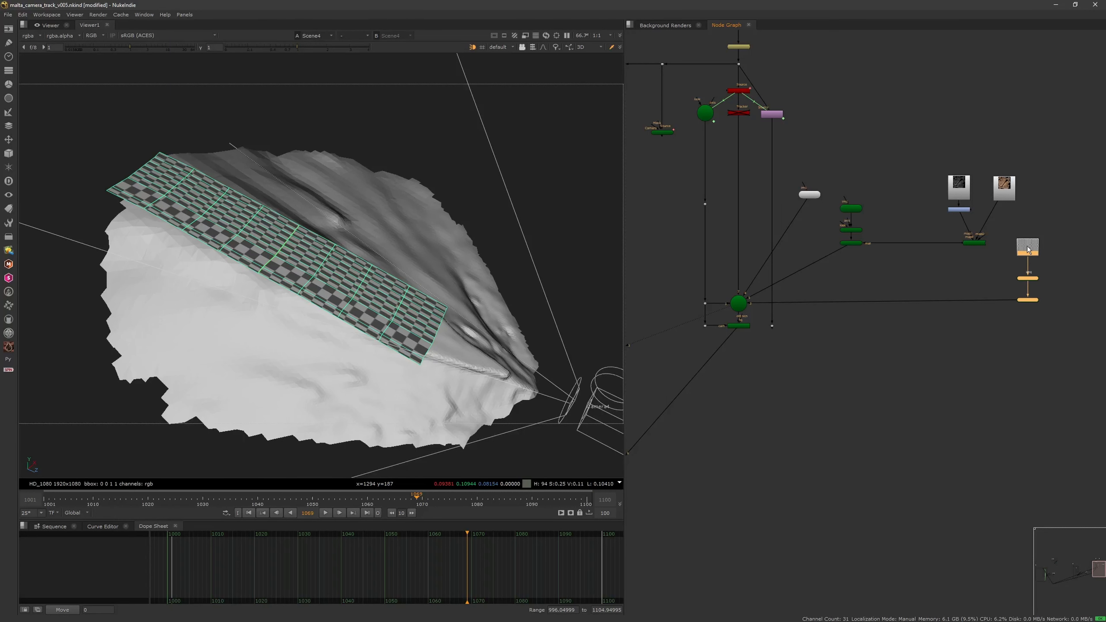
pyautogui.click(884, 265)
# Move the frog onto the headland ridge near the card's end with TransformGeo3, and reset its uniform scale to 1.
pyautogui.moveTo(881, 265); pyautogui.dragTo(906, 254, button='middle')
pyautogui.scroll(2, 906, 254)
pyautogui.doubleClick(852, 202)
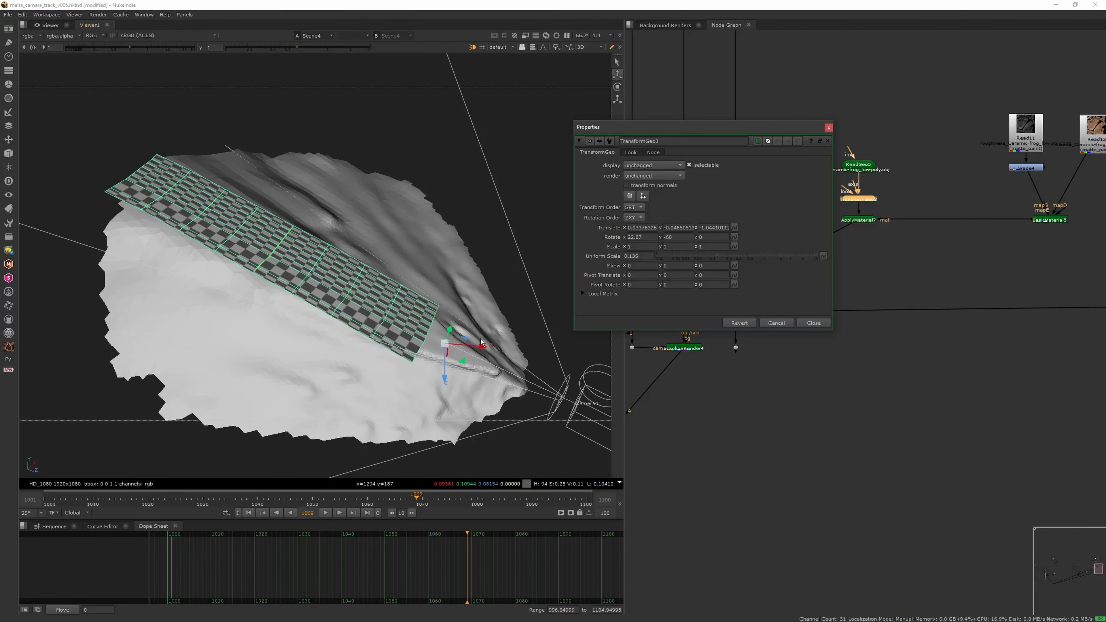
pyautogui.scroll(-1, 482, 343)
pyautogui.moveTo(437, 321); pyautogui.dragTo(444, 282)
pyautogui.moveTo(461, 206); pyautogui.dragTo(410, 317)
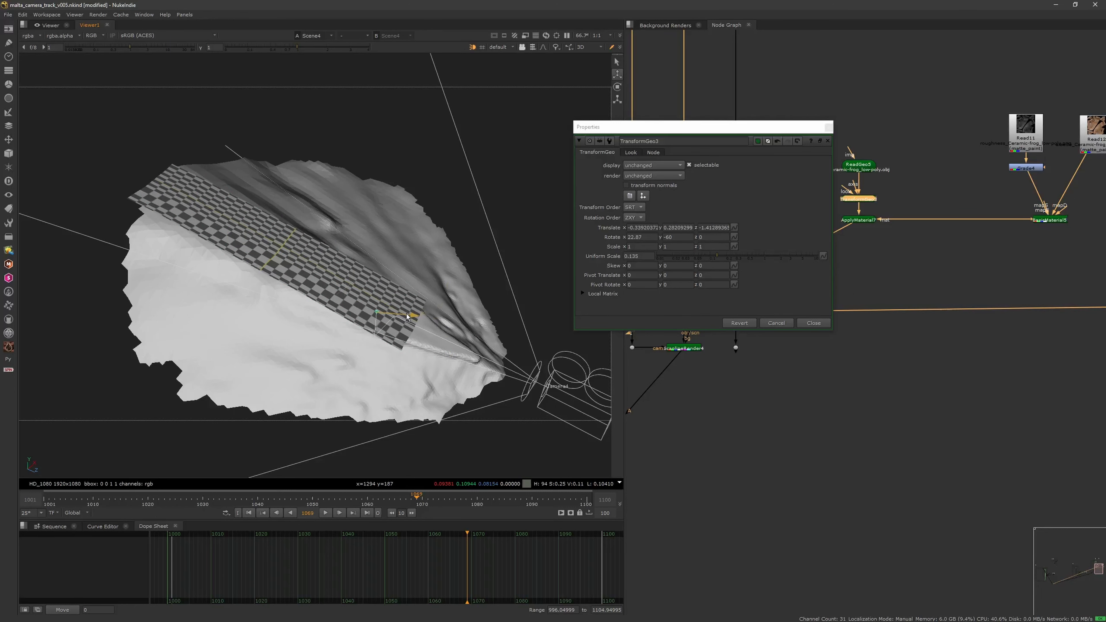
pyautogui.keyDown('ctrl'); pyautogui.click(724, 256); pyautogui.keyUp('ctrl')
pyautogui.click(818, 322)
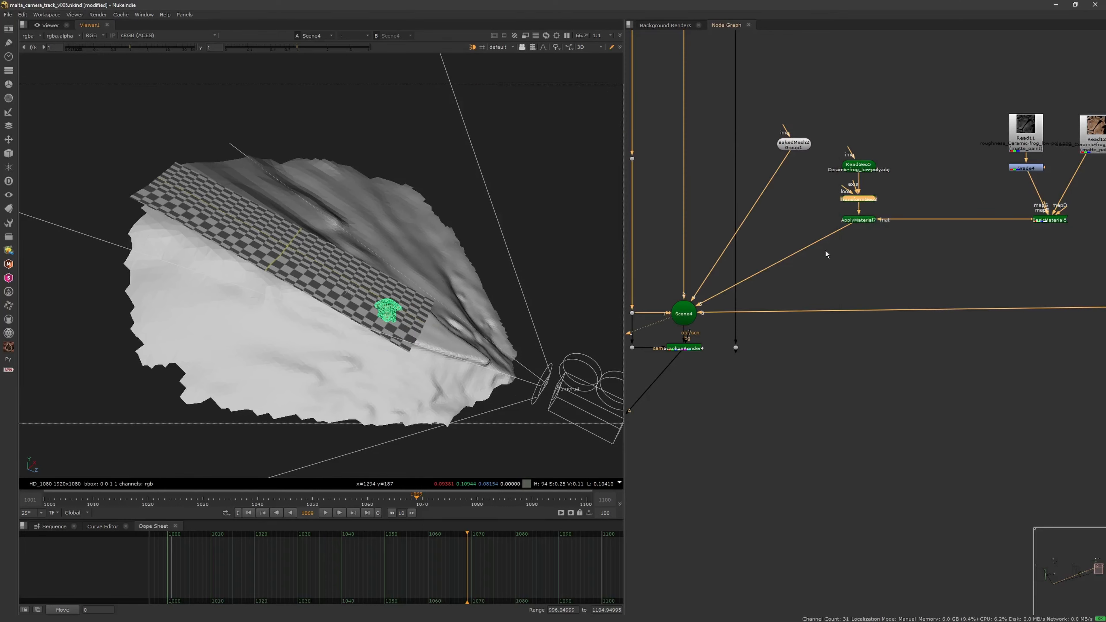
# Disable all three nodes of the checkerboard card branch.
pyautogui.click(796, 147)
pyautogui.scroll(-3, 837, 226)
pyautogui.moveTo(967, 279); pyautogui.dragTo(1020, 263)
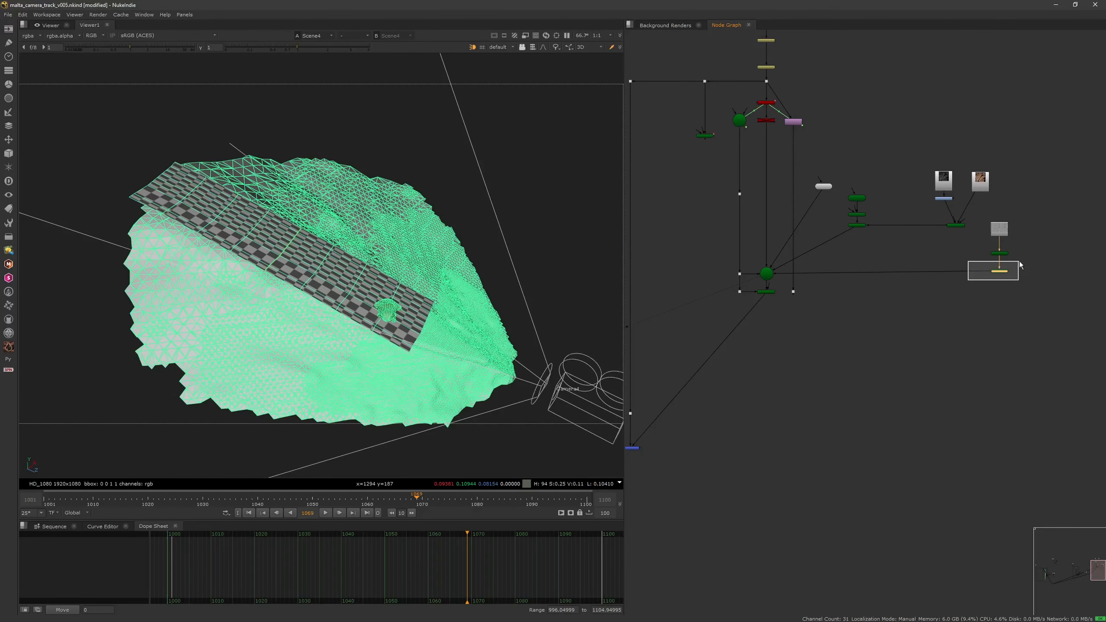
pyautogui.moveTo(1027, 201); pyautogui.dragTo(990, 276)
pyautogui.press('d')
pyautogui.click(841, 308)
pyautogui.moveTo(842, 309); pyautogui.dragTo(914, 305, button='middle')
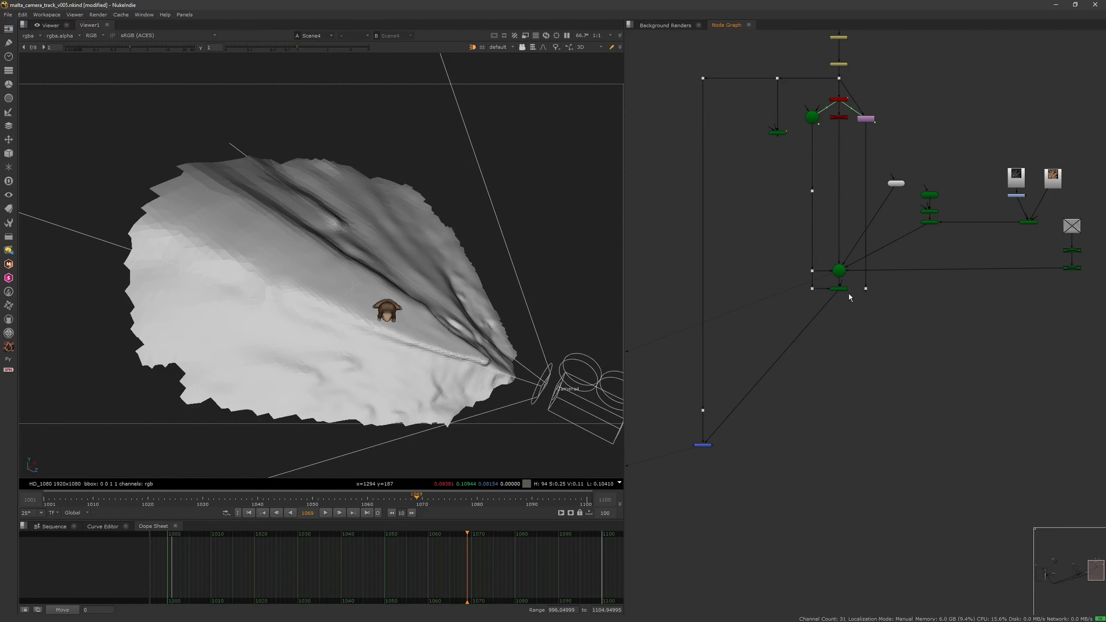
# Rotate and reposition the frog so it sits on the terrain mesh, and set its uniform scale to 2.1.
pyautogui.click(839, 289)
pyautogui.keyDown('ctrl'); pyautogui.moveTo(456, 344); pyautogui.dragTo(457, 288); pyautogui.keyUp('ctrl')
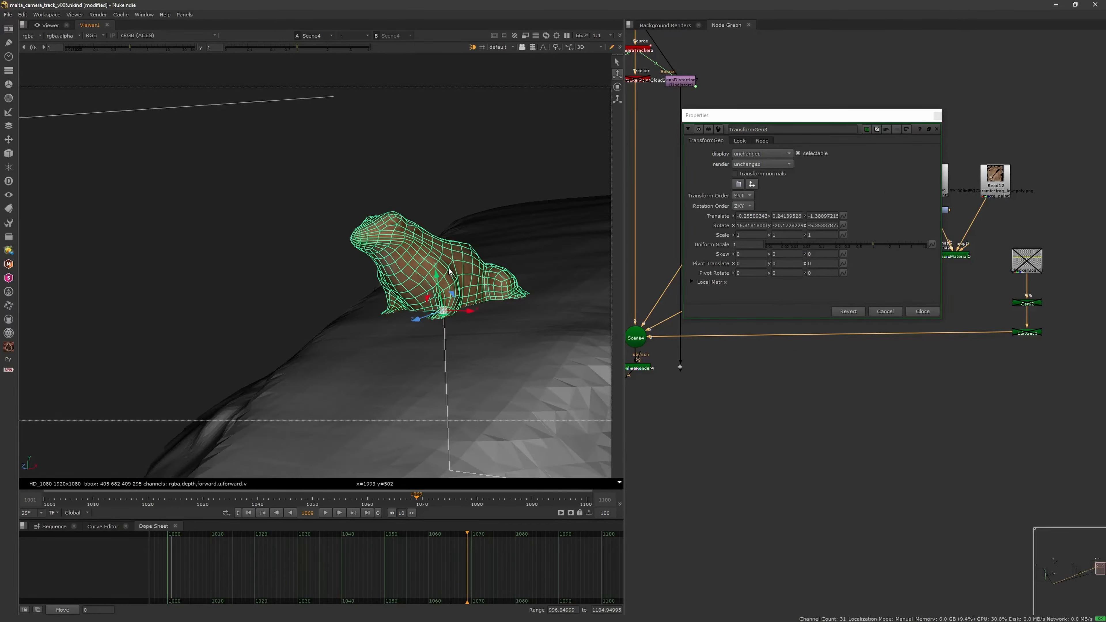
pyautogui.click(617, 86)
pyautogui.click(617, 75)
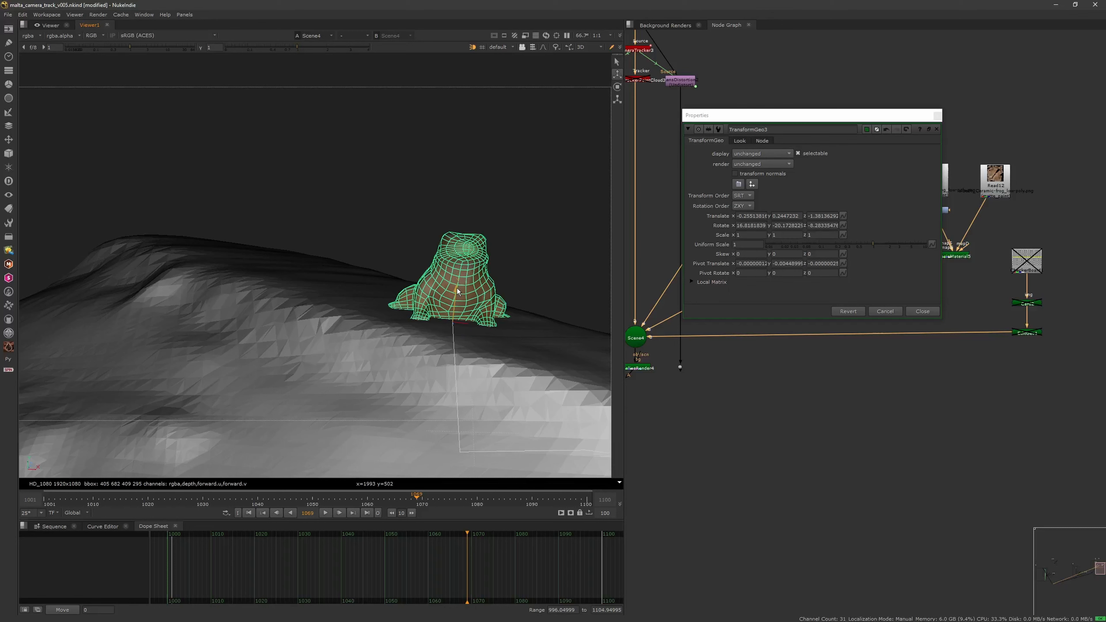
pyautogui.moveTo(876, 242); pyautogui.dragTo(890, 244)
pyautogui.scroll(-3, 458, 318)
pyautogui.moveTo(458, 318)
pyautogui.keyDown('ctrl'); pyautogui.mouseDown()
pyautogui.moveTo(419, 329)
pyautogui.moveTo(457, 325)
pyautogui.mouseUp(); pyautogui.keyUp('ctrl')
pyautogui.click(937, 116)
# Disable the baked mesh and view the Merge3 composite of the frog over the plate.
pyautogui.click(731, 191)
pyautogui.press('d')
pyautogui.moveTo(736, 277); pyautogui.dragTo(875, 285, button='middle')
pyautogui.scroll(-3, 825, 253)
pyautogui.click(698, 486)
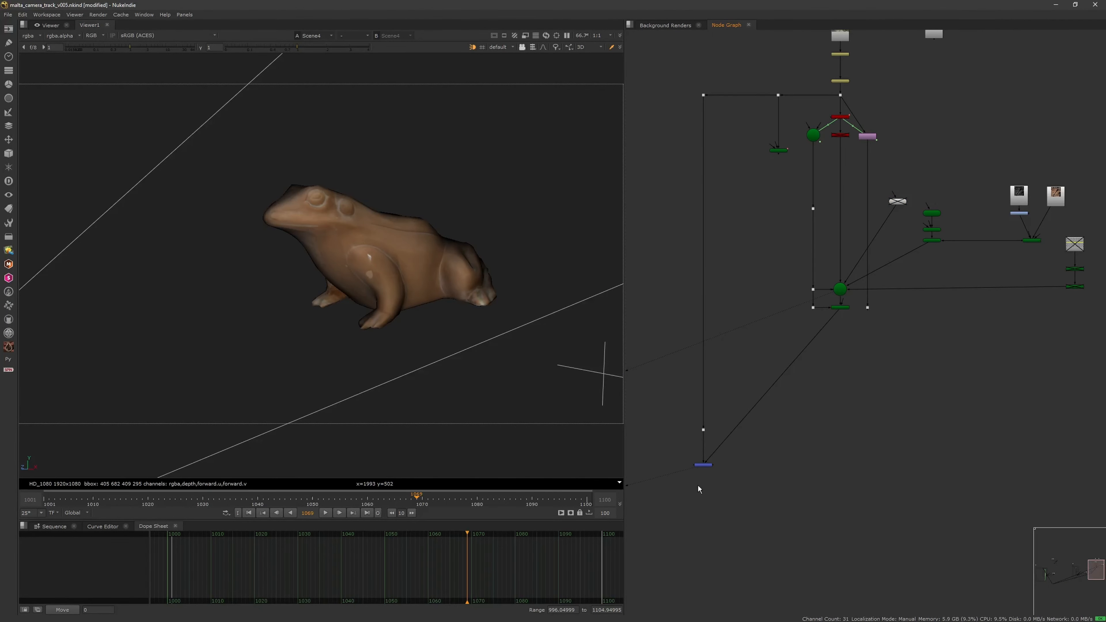
pyautogui.press('1')
pyautogui.moveTo(929, 320); pyautogui.dragTo(879, 329, button='middle')
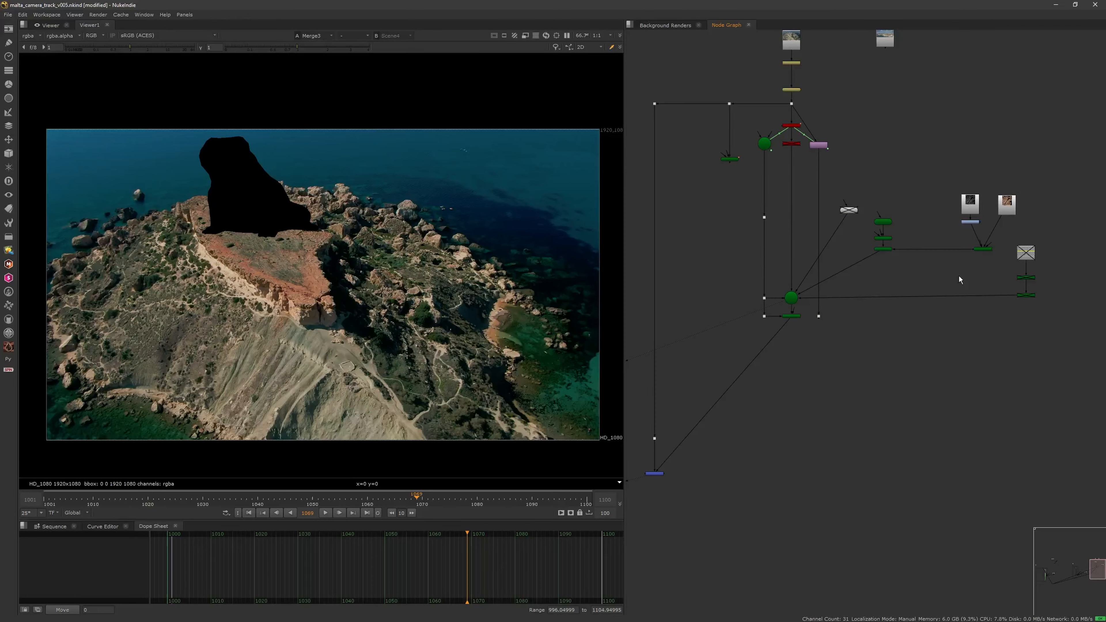
pyautogui.press('Tab')
pyautogui.write('loigh')
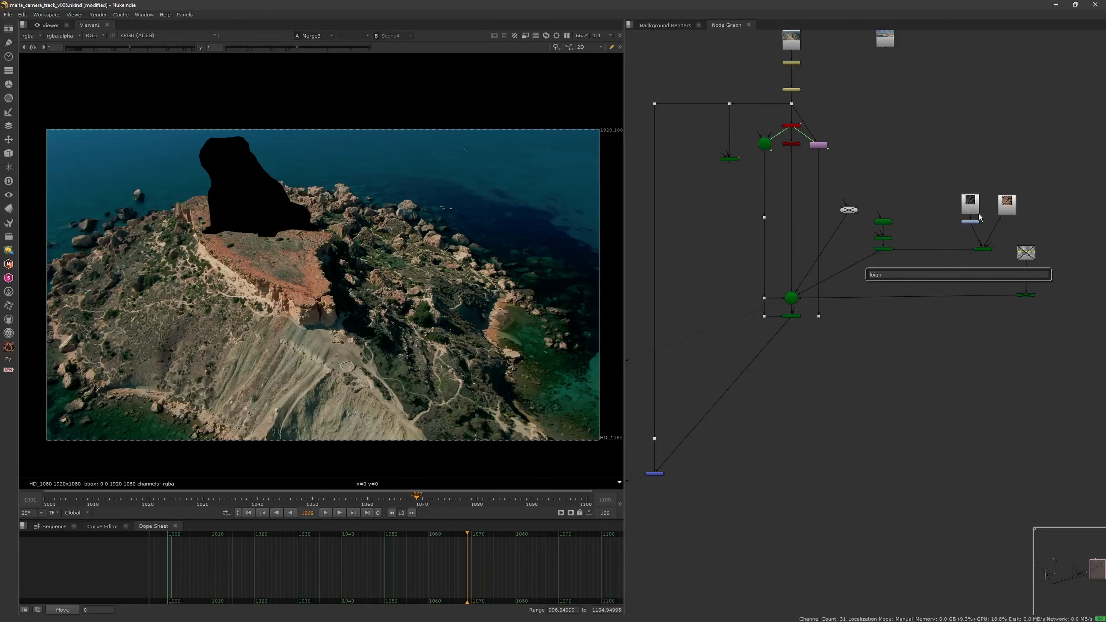
pyautogui.press('BackSpace')
pyautogui.press('BackSpace')
pyautogui.press('BackSpace')
pyautogui.press('BackSpace')
pyautogui.press('BackSpace')
pyautogui.press('Escape')
# Copy the two lights from the other scene setup and bring them over to the Scene4 setup.
pyautogui.moveTo(674, 376)
pyautogui.mouseDown(button='middle')
pyautogui.moveTo(864, 358)
pyautogui.moveTo(1012, 296)
pyautogui.mouseUp(button='middle')
pyautogui.moveTo(757, 355); pyautogui.dragTo(889, 308, button='middle')
pyautogui.scroll(3, 779, 356)
pyautogui.moveTo(845, 410); pyautogui.dragTo(816, 349, button='middle')
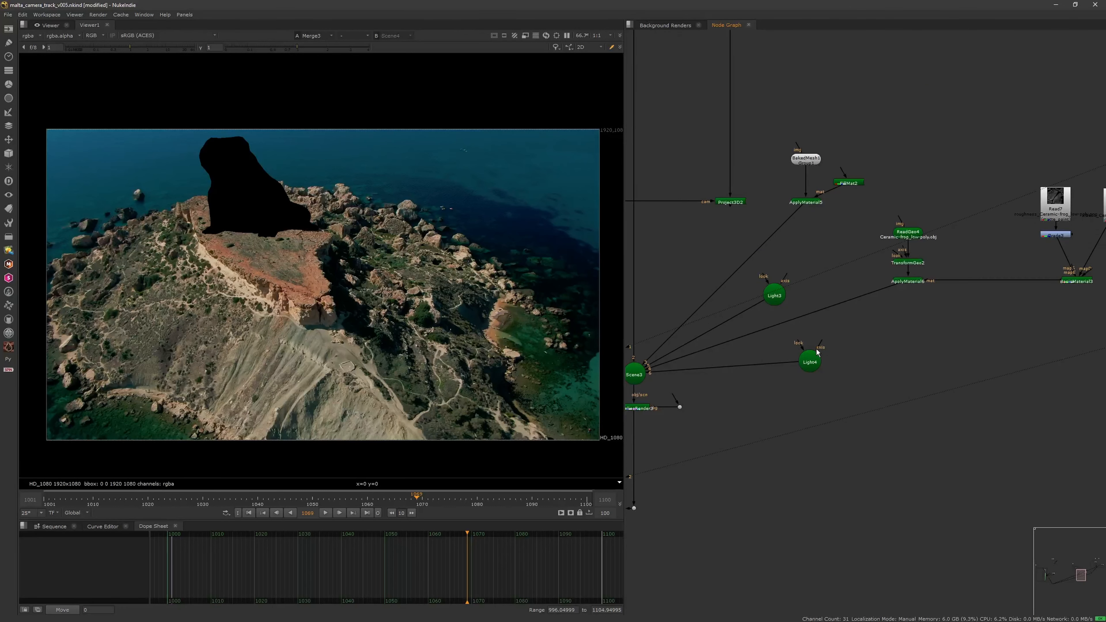
pyautogui.moveTo(851, 255); pyautogui.dragTo(757, 407)
pyautogui.scroll(-5, 876, 331)
pyautogui.moveTo(1021, 291); pyautogui.dragTo(732, 375, button='middle')
pyautogui.scroll(2, 904, 311)
pyautogui.moveTo(974, 270); pyautogui.dragTo(988, 249, button='middle')
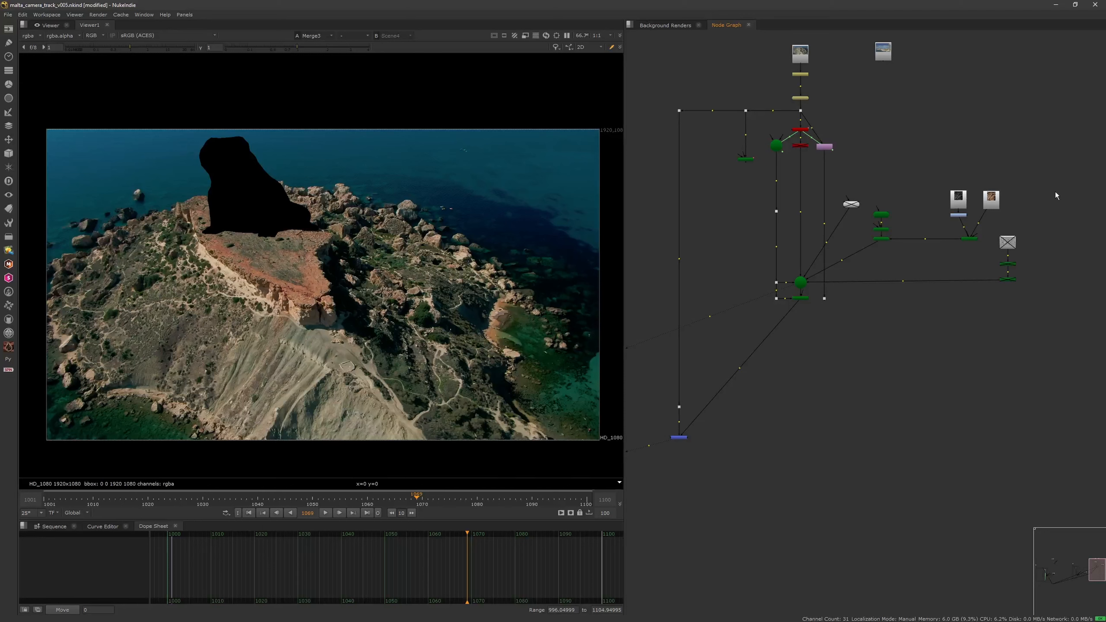
# Connect both copied lights to Scene4 and place them above the frog's texture nodes.
pyautogui.scroll(1, 1054, 222)
pyautogui.moveTo(950, 251); pyautogui.dragTo(784, 288)
pyautogui.moveTo(1010, 172); pyautogui.dragTo(780, 299)
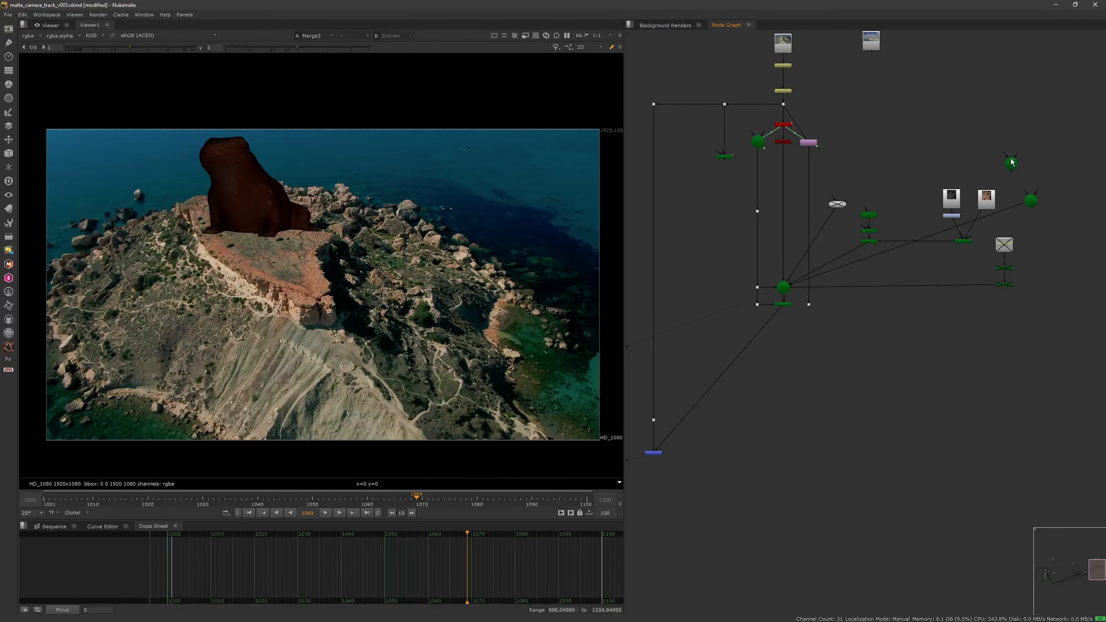
pyautogui.moveTo(1010, 178); pyautogui.dragTo(946, 131)
pyautogui.moveTo(1029, 202); pyautogui.dragTo(971, 130)
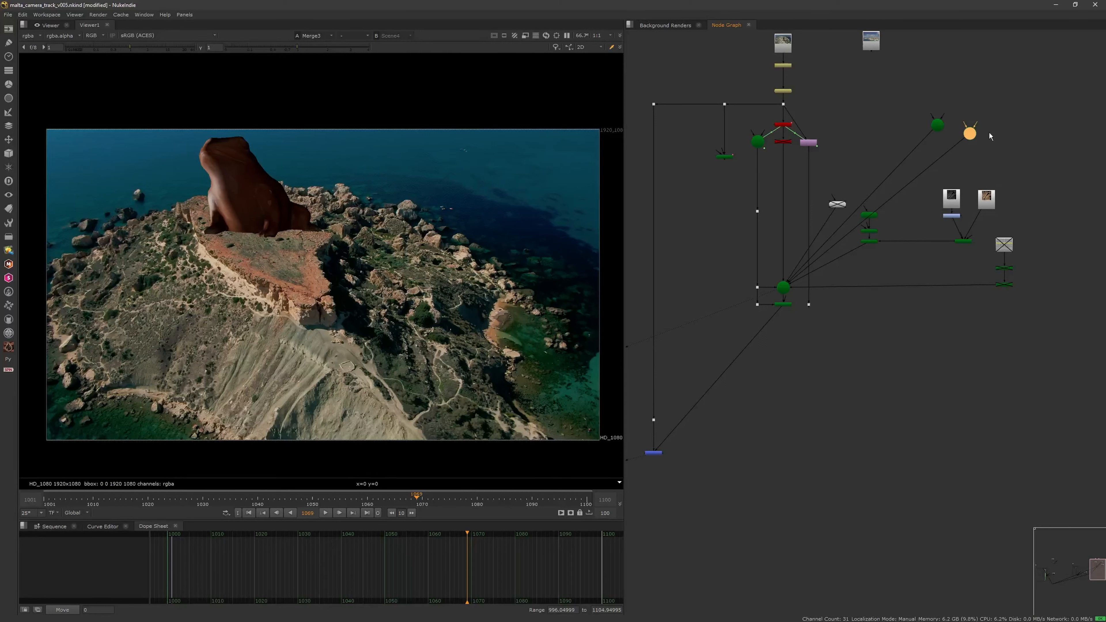
# Increase the intensity of the second light to brighten the frog.
pyautogui.doubleClick(968, 135)
pyautogui.moveTo(822, 114); pyautogui.dragTo(834, 110)
pyautogui.click(950, 29)
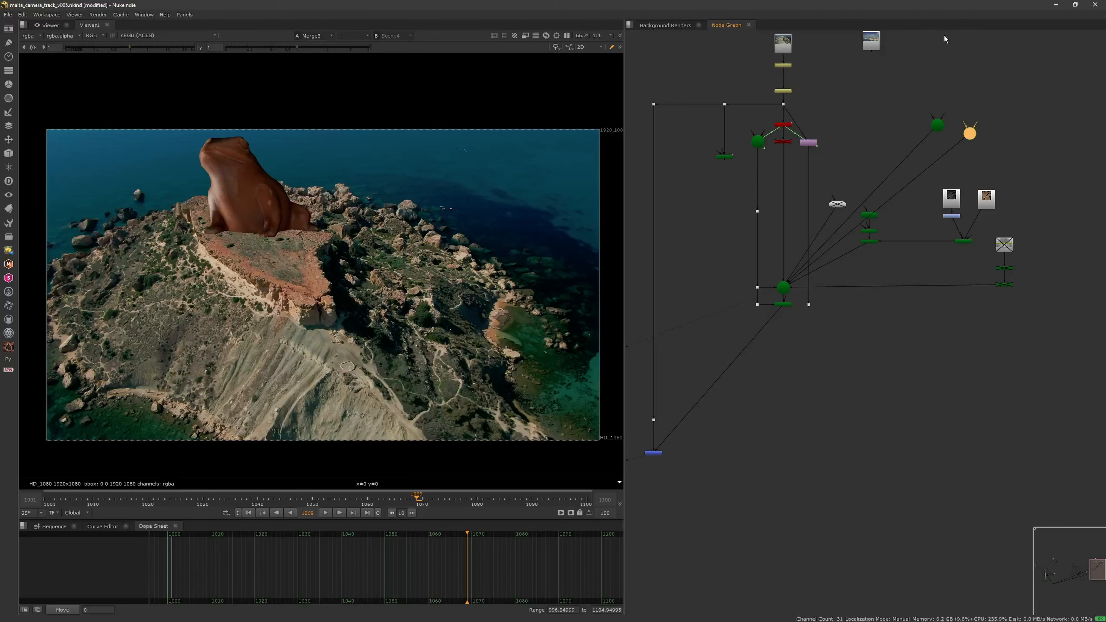
pyautogui.click(833, 339)
# Scrub the composite back to the first frame, 1001, to check the frog's placement.
pyautogui.scroll(-1, 492, 320)
pyautogui.moveTo(493, 323); pyautogui.dragTo(515, 320, button='middle')
pyautogui.moveTo(318, 495); pyautogui.dragTo(125, 489)
pyautogui.click(246, 514)
# View Scene4 in 3D at the first frame and re-enable the baked mesh.
pyautogui.click(783, 287)
pyautogui.press('1')
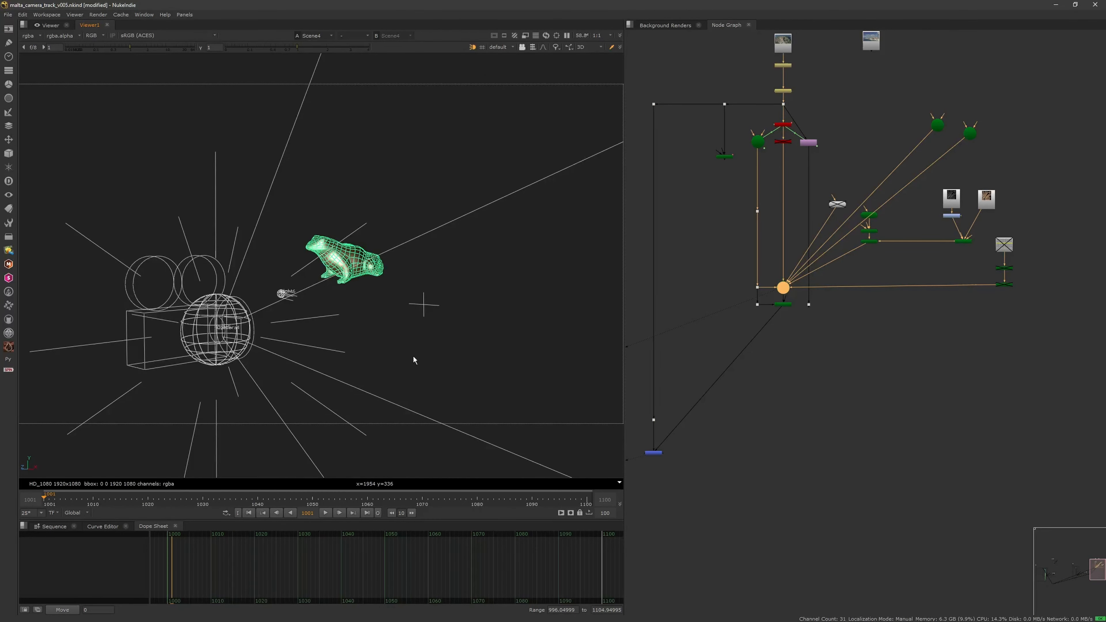
pyautogui.click(844, 205)
pyautogui.keyDown('ctrl'); pyautogui.moveTo(449, 317); pyautogui.dragTo(518, 353); pyautogui.keyUp('ctrl')
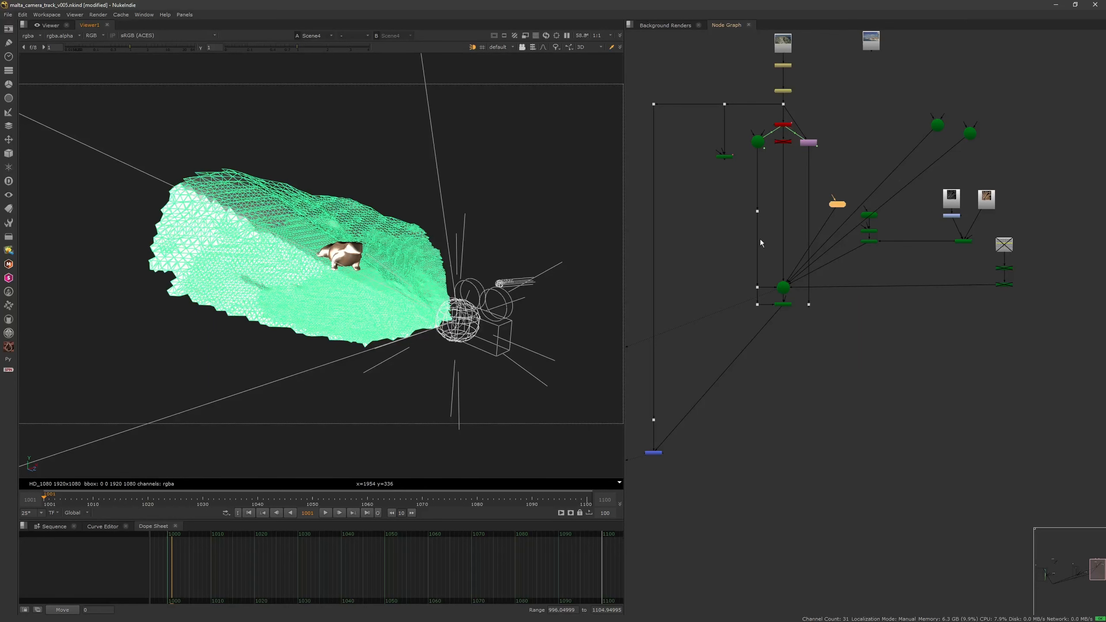
# Scale the frog down to about 0.757 on all axes in its TransformGeo3 node.
pyautogui.scroll(3, 900, 254)
pyautogui.doubleClick(849, 222)
pyautogui.scroll(2, 436, 281)
pyautogui.scroll(3, 435, 281)
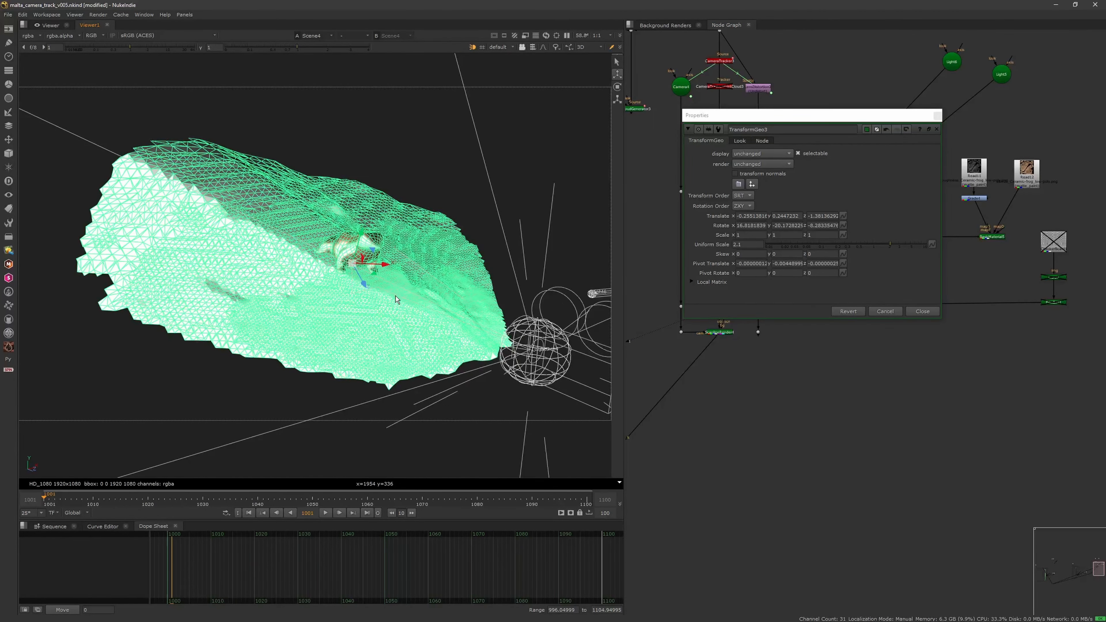
pyautogui.click(617, 99)
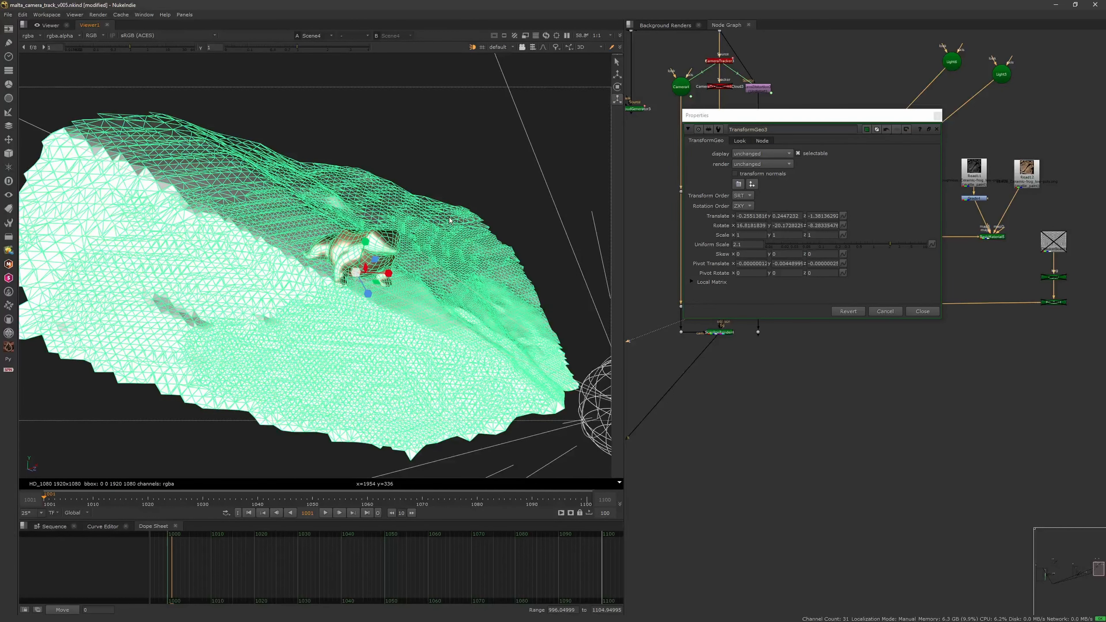
pyautogui.moveTo(389, 254); pyautogui.dragTo(385, 297)
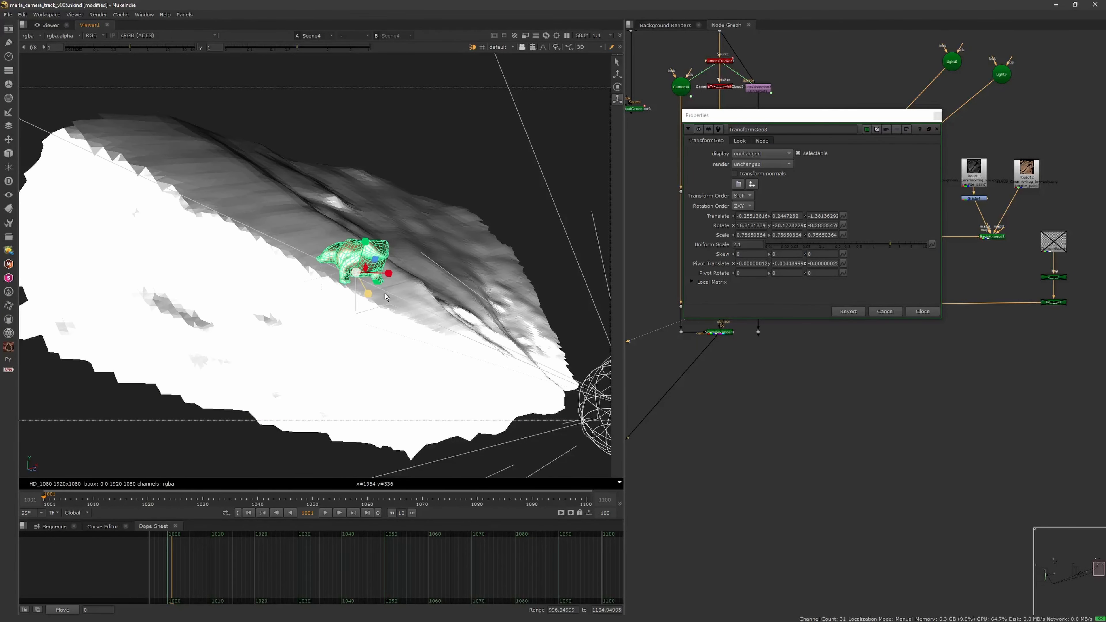
pyautogui.click(921, 311)
# Disable the baked mesh and view the Merge3 composite at the first frame, 1001.
pyautogui.click(807, 183)
pyautogui.press('d')
pyautogui.scroll(-2, 740, 344)
pyautogui.moveTo(736, 345); pyautogui.dragTo(907, 302, button='middle')
pyautogui.scroll(-3, 907, 302)
pyautogui.click(819, 336)
pyautogui.press('2')
pyautogui.moveTo(258, 497); pyautogui.dragTo(275, 519)
pyautogui.click(253, 513)
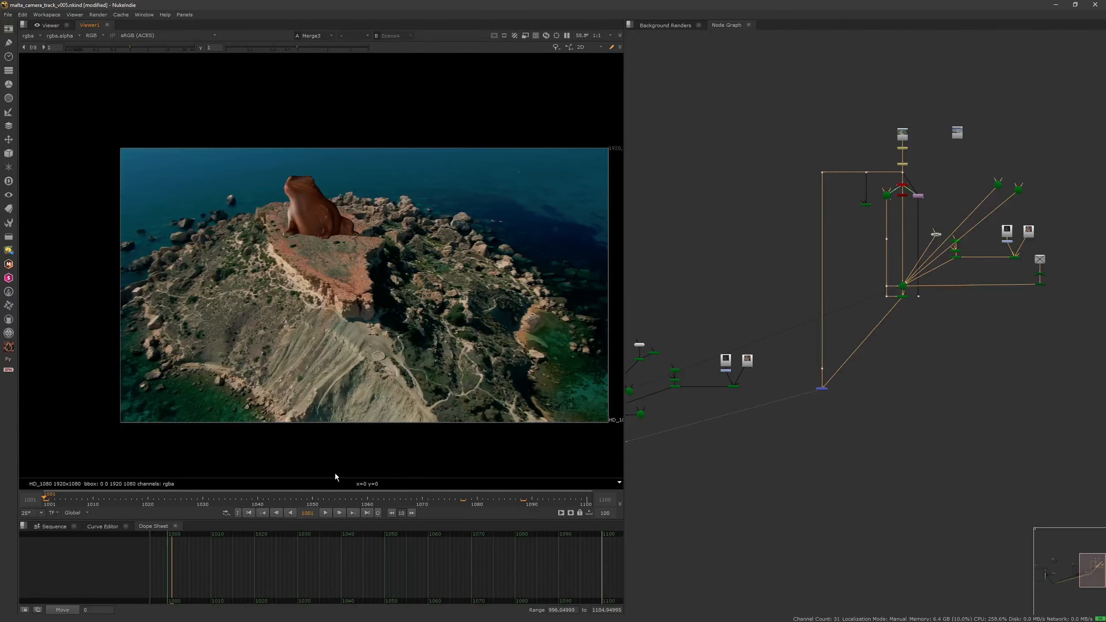
# Move the frog across the headland to about X 0.508, Y 0.198, Z -1.158 using TransformGeo3.
pyautogui.scroll(5, 921, 302)
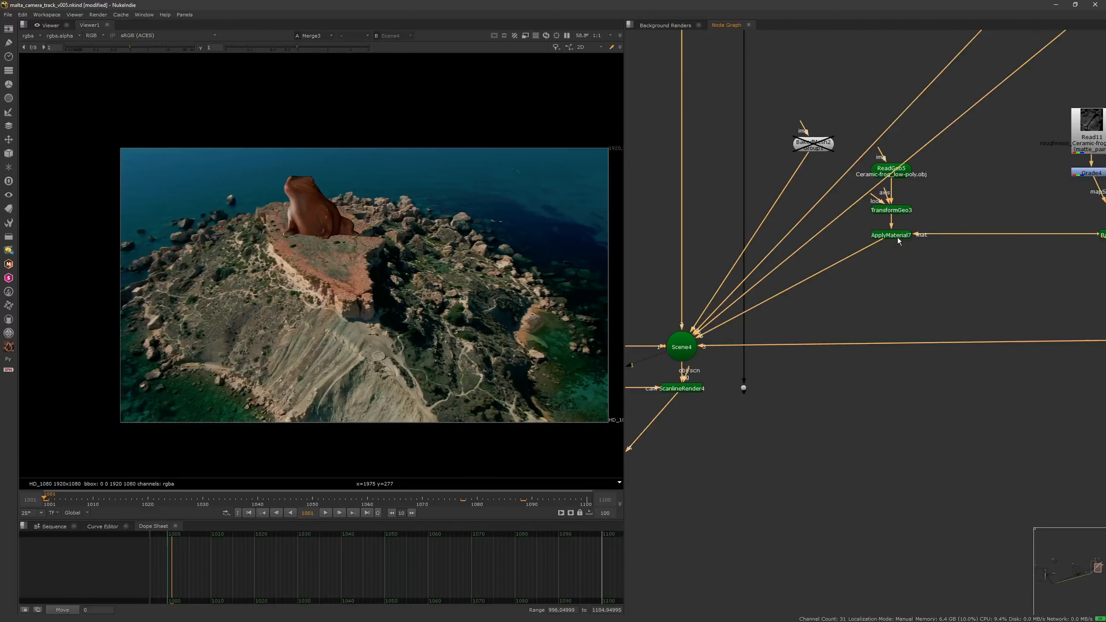
pyautogui.press('Tab')
pyautogui.doubleClick(886, 211)
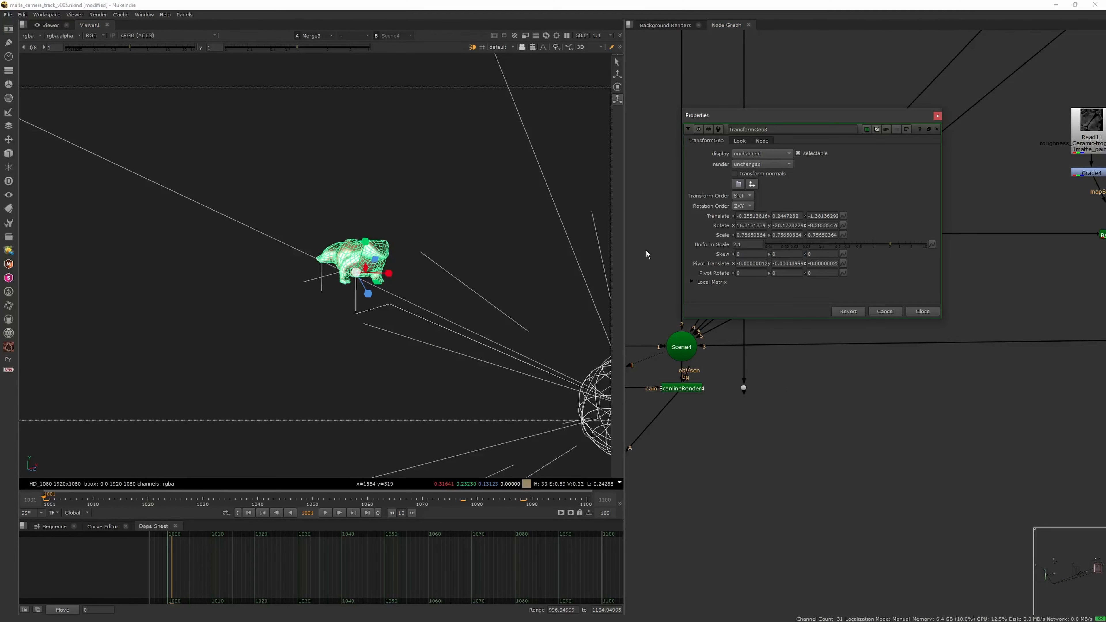
pyautogui.click(617, 76)
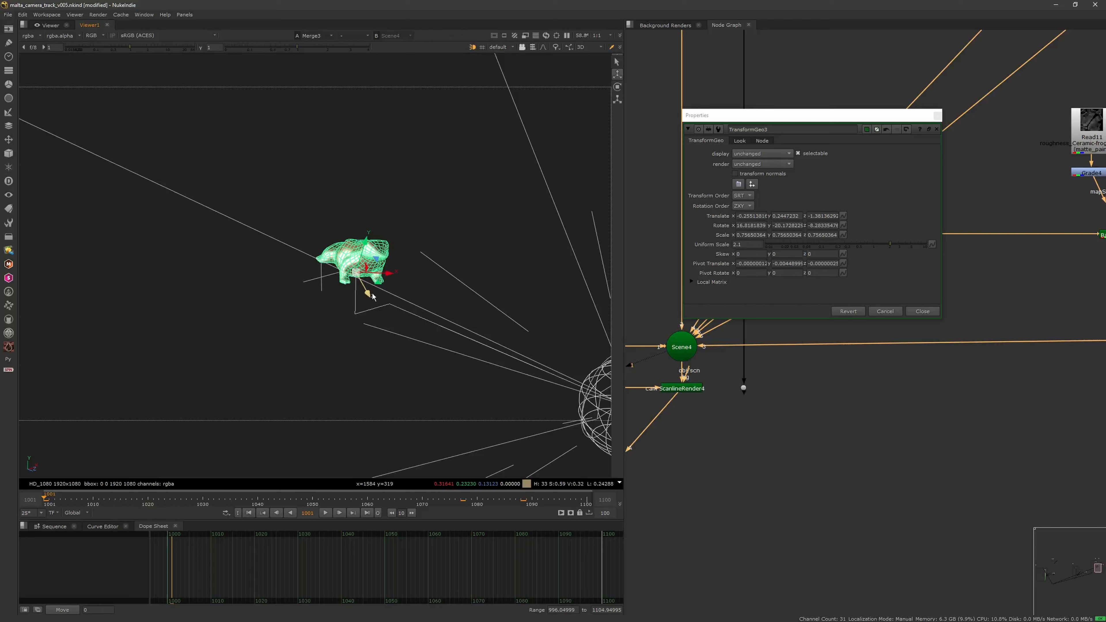
pyautogui.moveTo(365, 298); pyautogui.dragTo(371, 243)
pyautogui.press('Tab')
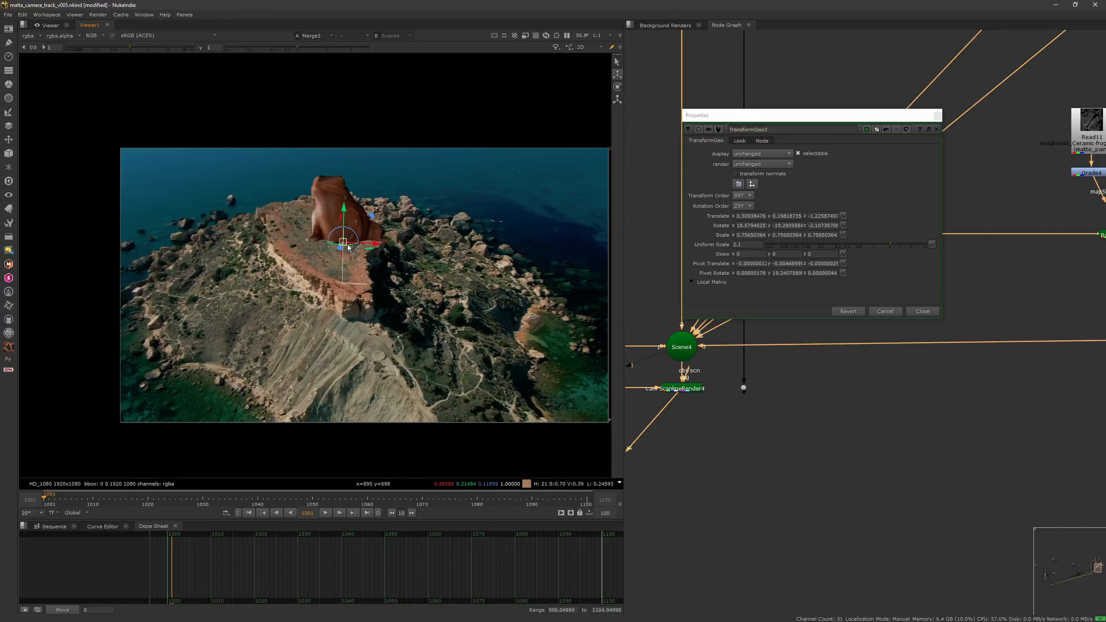
pyautogui.keyDown('ctrl'); pyautogui.moveTo(358, 245); pyautogui.dragTo(347, 252); pyautogui.keyUp('ctrl')
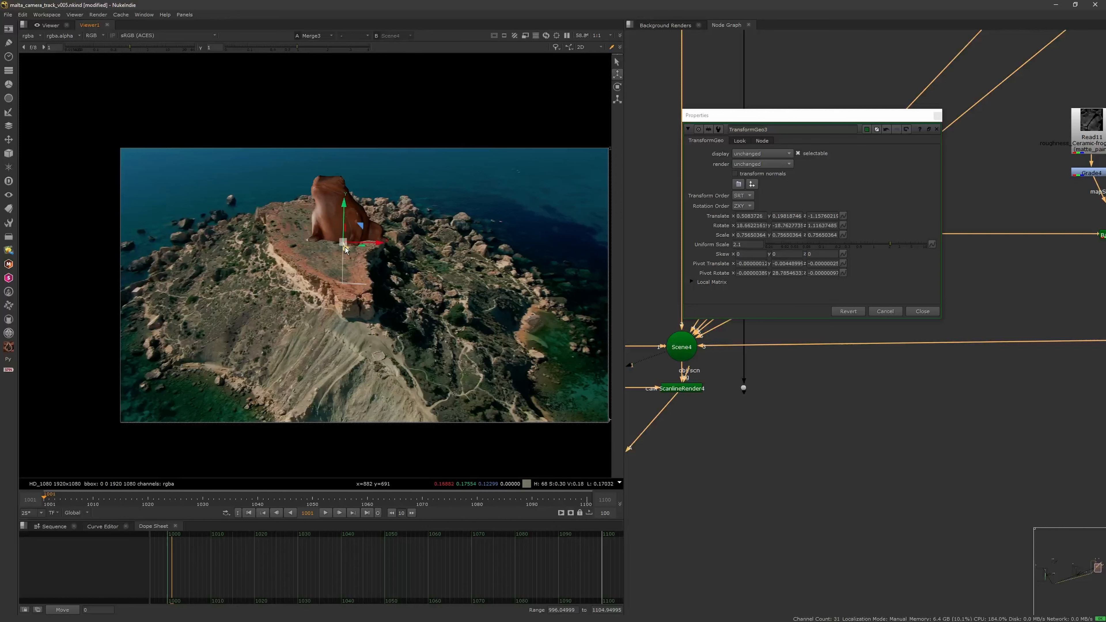
# Try shifting the frog lower and closer to the camera, and undo that move.
pyautogui.moveTo(358, 305); pyautogui.dragTo(351, 258)
pyautogui.moveTo(357, 317); pyautogui.dragTo(360, 288)
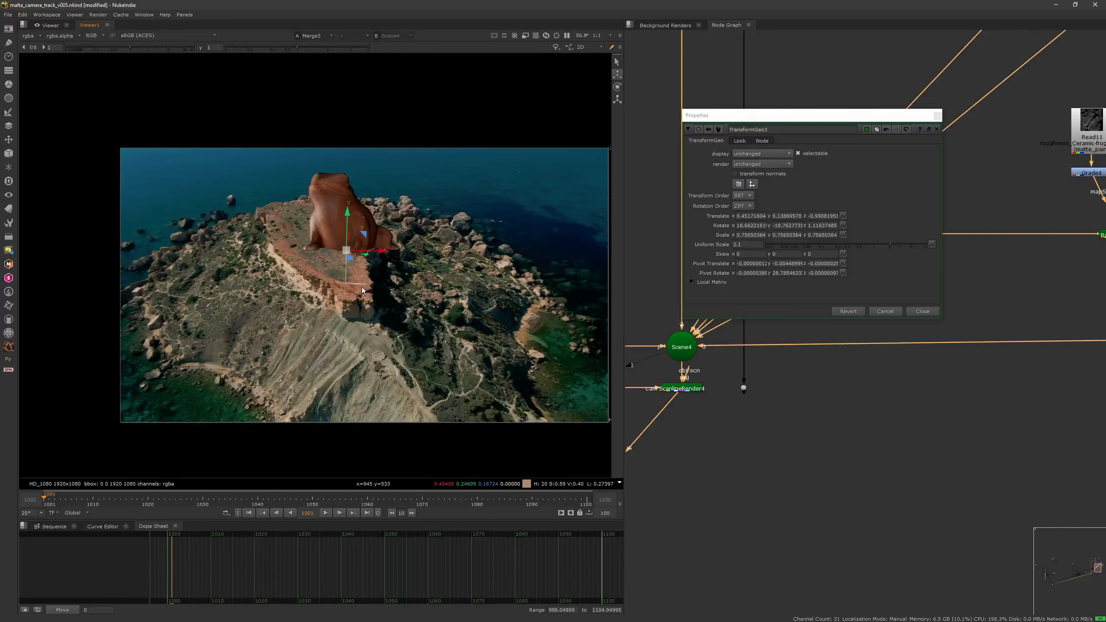
pyautogui.scroll(-2, 361, 288)
pyautogui.hotkey('ctrl', 'z')
pyautogui.moveTo(362, 293)
pyautogui.mouseDown(button='middle')
pyautogui.moveTo(382, 298)
pyautogui.moveTo(368, 313)
pyautogui.mouseUp(button='middle')
pyautogui.scroll(1, 382, 299)
# Check the frog against the baked mesh in the 3D view and the composite, leaving the mesh disabled again.
pyautogui.press('Tab')
pyautogui.moveTo(1007, 186); pyautogui.dragTo(1103, 152, button='middle')
pyautogui.click(981, 112)
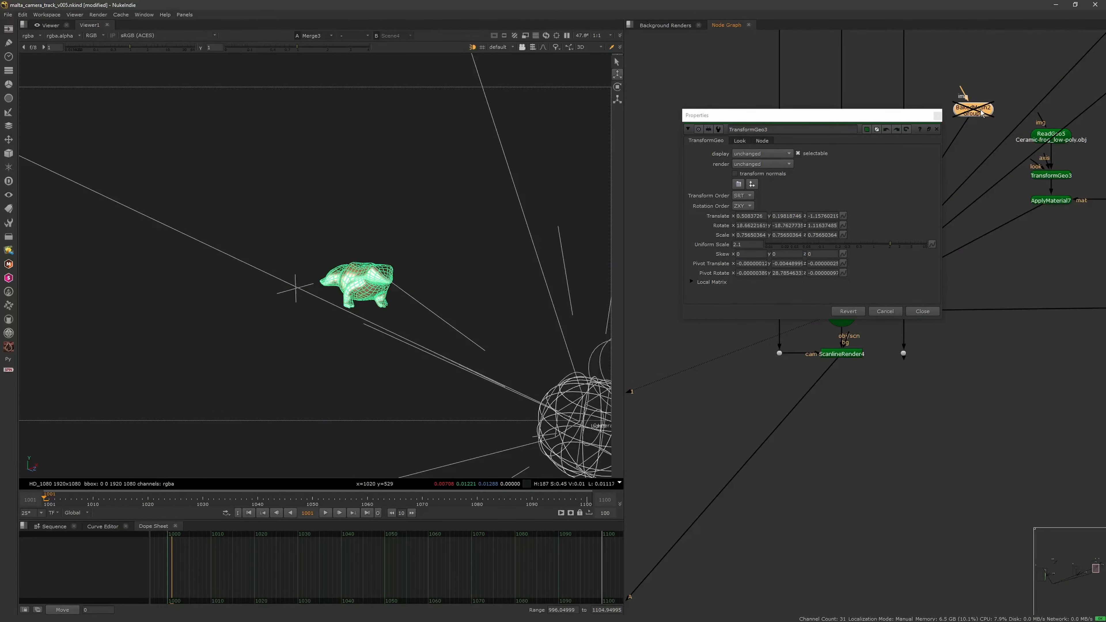
pyautogui.press('d')
pyautogui.keyDown('ctrl'); pyautogui.moveTo(453, 279); pyautogui.dragTo(331, 279); pyautogui.keyUp('ctrl')
pyautogui.press('Tab')
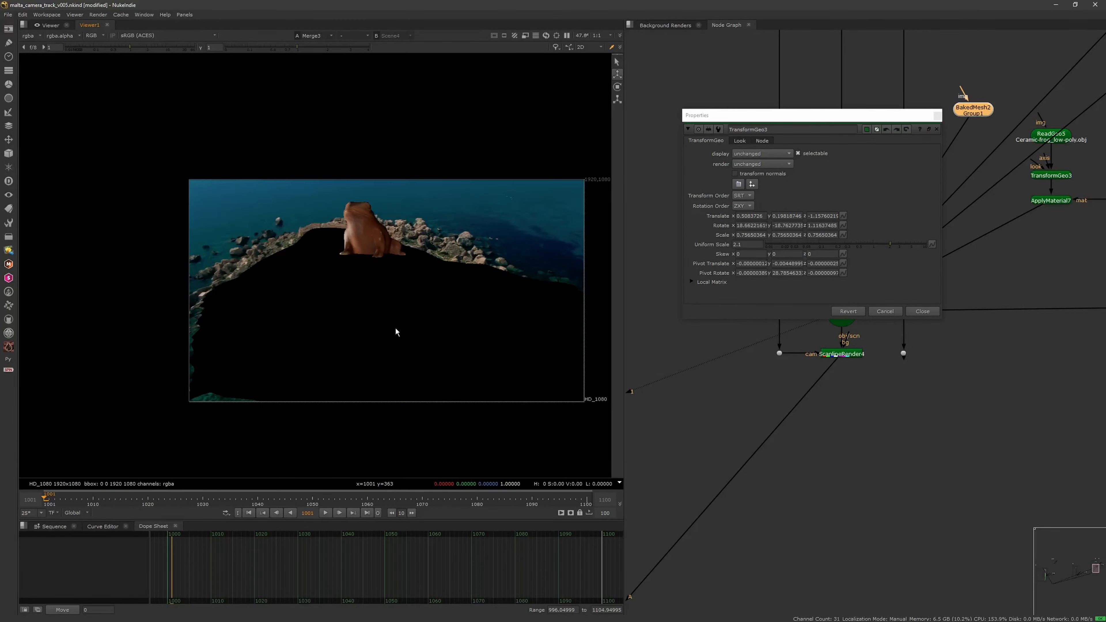
pyautogui.press('Tab')
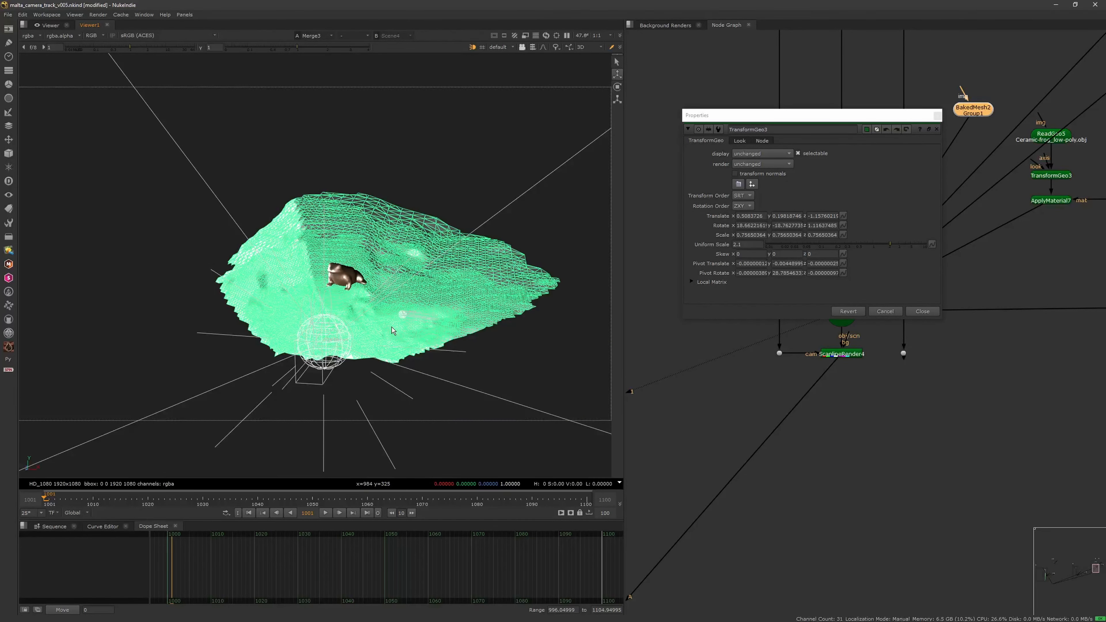
pyautogui.click(923, 311)
pyautogui.press('d')
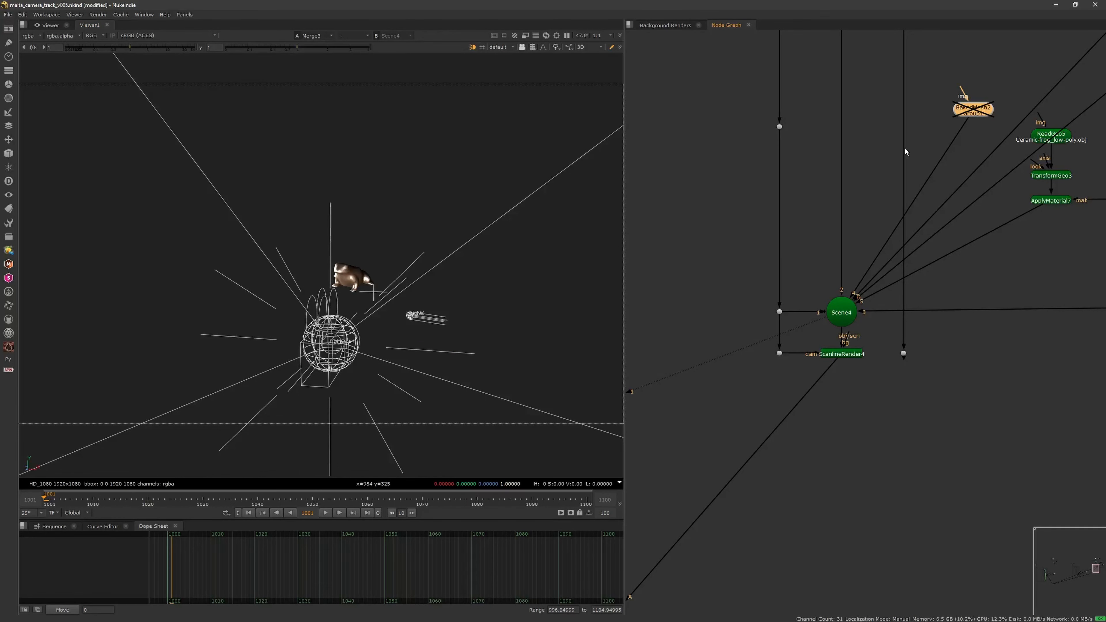
# Return to the composite and scrub to frame 1094 to check how the frog sticks to the headland.
pyautogui.press('Tab')
pyautogui.moveTo(380, 403); pyautogui.dragTo(335, 431, button='middle')
pyautogui.scroll(2, 359, 410)
pyautogui.moveTo(356, 503); pyautogui.dragTo(554, 500)
pyautogui.moveTo(1002, 298); pyautogui.dragTo(889, 298, button='middle')
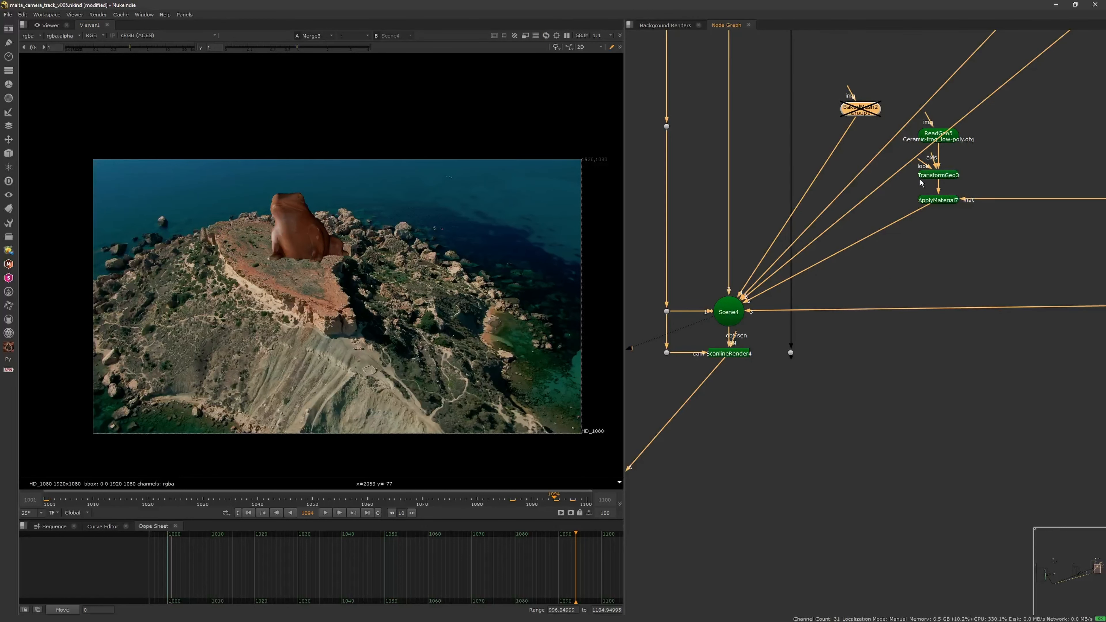
# Move the frog to about X 0.45, Y 0.215, Z -1.234 on the plateau and turn it around with TransformGeo3.
pyautogui.moveTo(985, 190); pyautogui.dragTo(881, 190, button='middle')
pyautogui.doubleClick(848, 176)
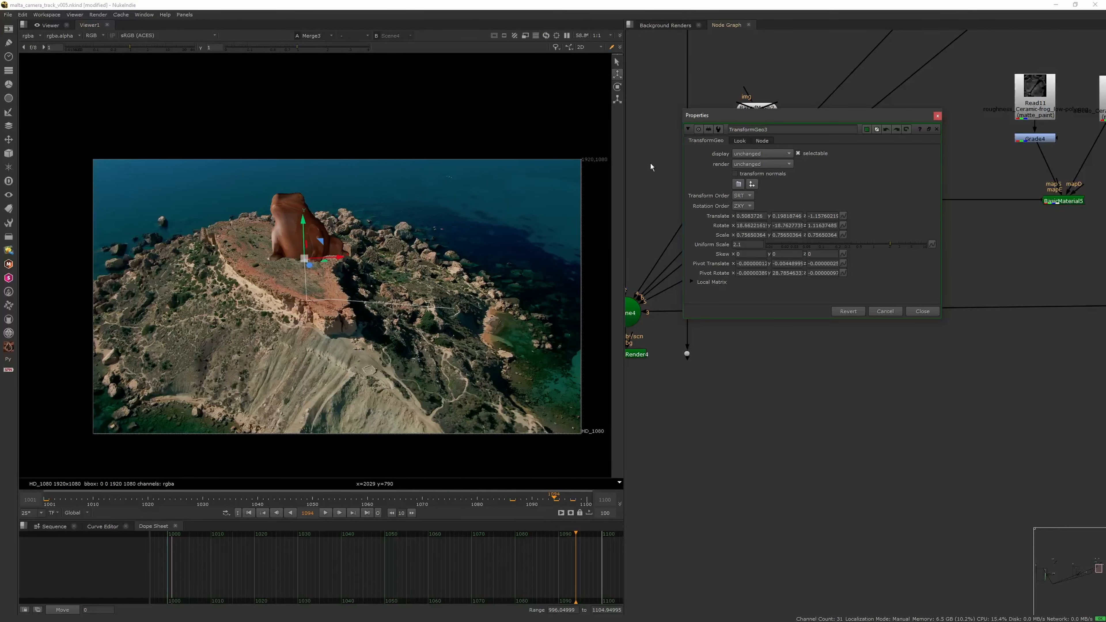
pyautogui.click(617, 87)
pyautogui.moveTo(319, 264); pyautogui.dragTo(362, 258, button='middle')
pyautogui.moveTo(345, 261); pyautogui.dragTo(297, 255)
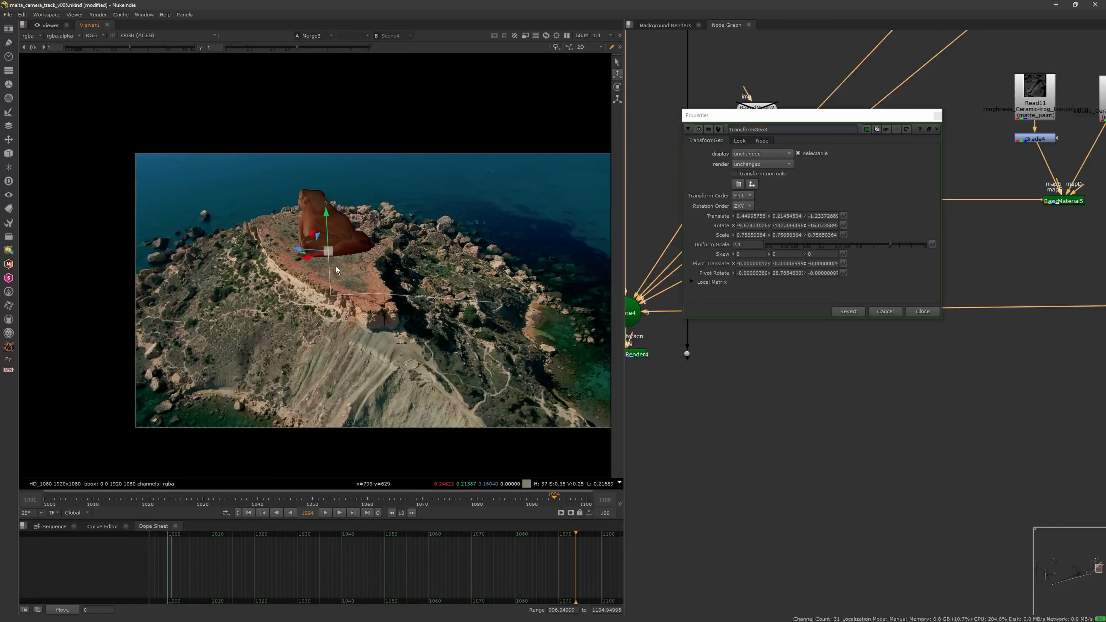
# Rotate the frog to about X 9.9, Y 36.7, Z 15.9 and check it at frame 1015.
pyautogui.click(617, 86)
pyautogui.moveTo(357, 254); pyautogui.dragTo(441, 246)
pyautogui.moveTo(321, 262); pyautogui.dragTo(454, 239)
pyautogui.moveTo(353, 255); pyautogui.dragTo(321, 269)
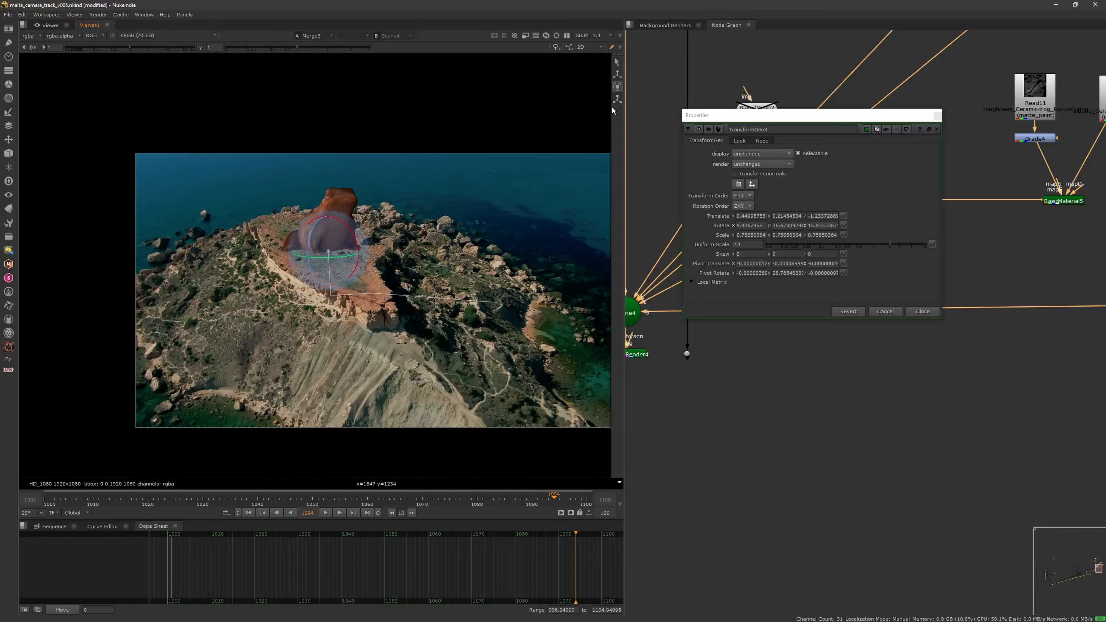
pyautogui.moveTo(250, 498); pyautogui.dragTo(120, 497)
pyautogui.click(912, 311)
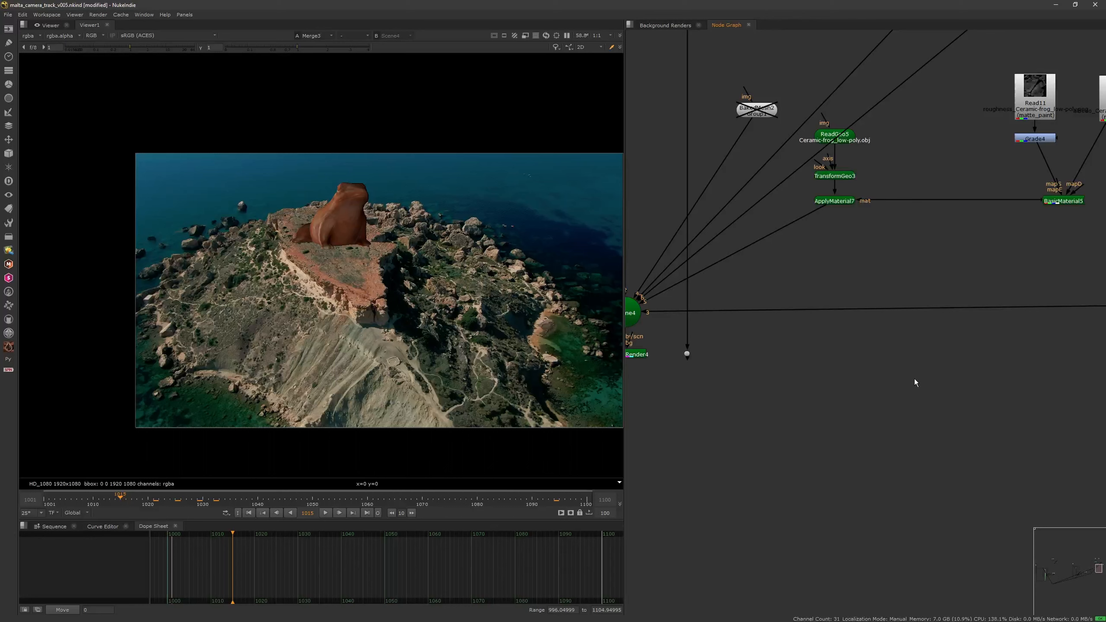
# Set the frog's Y rotation to 37.245 in TransformGeo3.
pyautogui.press('f')
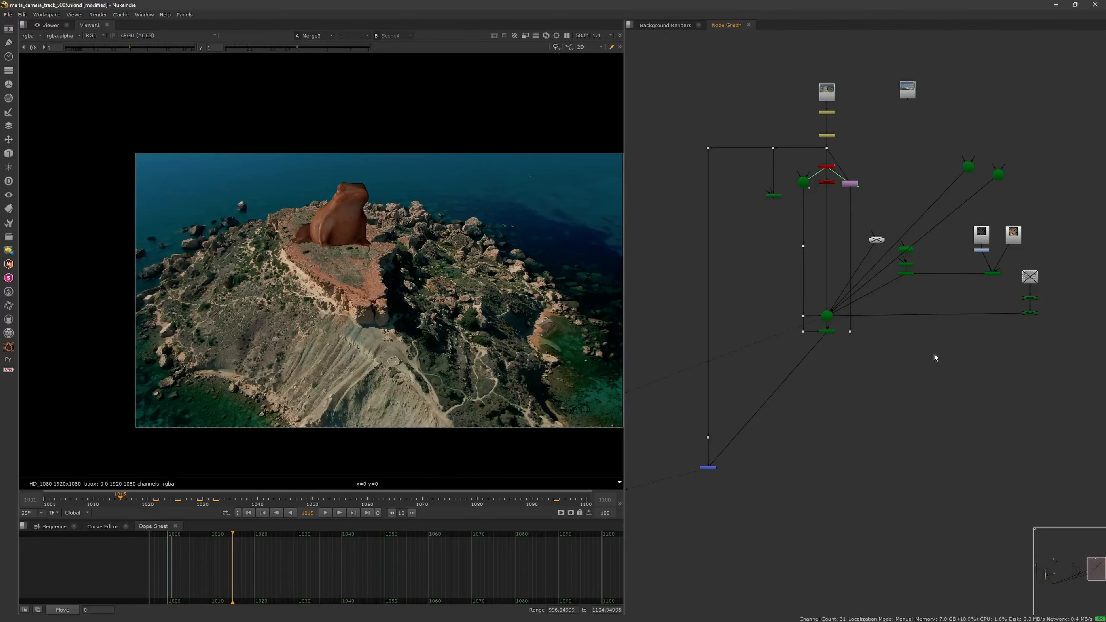
pyautogui.moveTo(933, 309); pyautogui.dragTo(902, 317, button='middle')
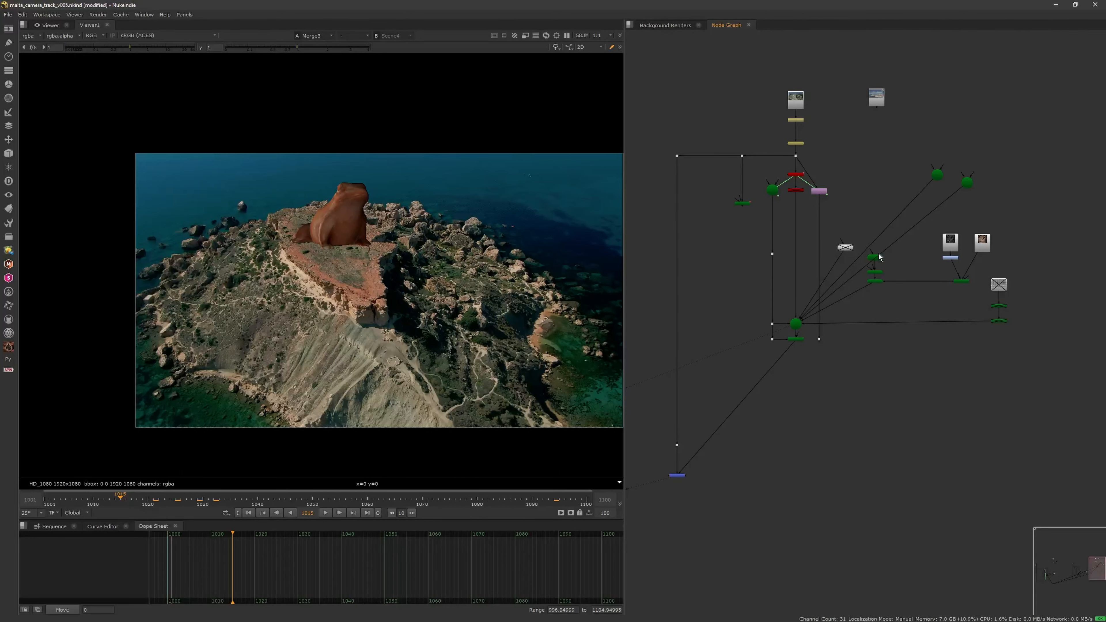
pyautogui.scroll(5, 875, 256)
pyautogui.doubleClick(878, 297)
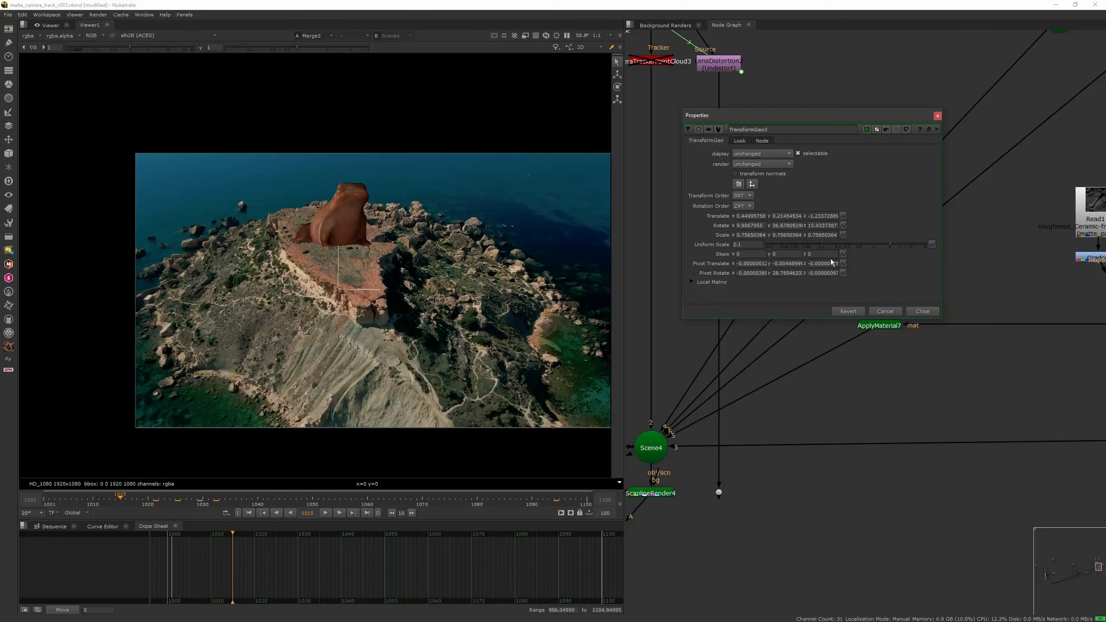
pyautogui.doubleClick(786, 225)
pyautogui.write('37.245')
pyautogui.press('Return')
# Set the frog's Z rotation to 19.255 and its X rotation to 17.51.
pyautogui.doubleClick(822, 225)
pyautogui.write('19.595')
pyautogui.press('Return')
pyautogui.write('24.36')
pyautogui.press('Return')
pyautogui.write('19.255')
pyautogui.press('Return')
pyautogui.moveTo(757, 226); pyautogui.dragTo(1061, 259, button='middle')
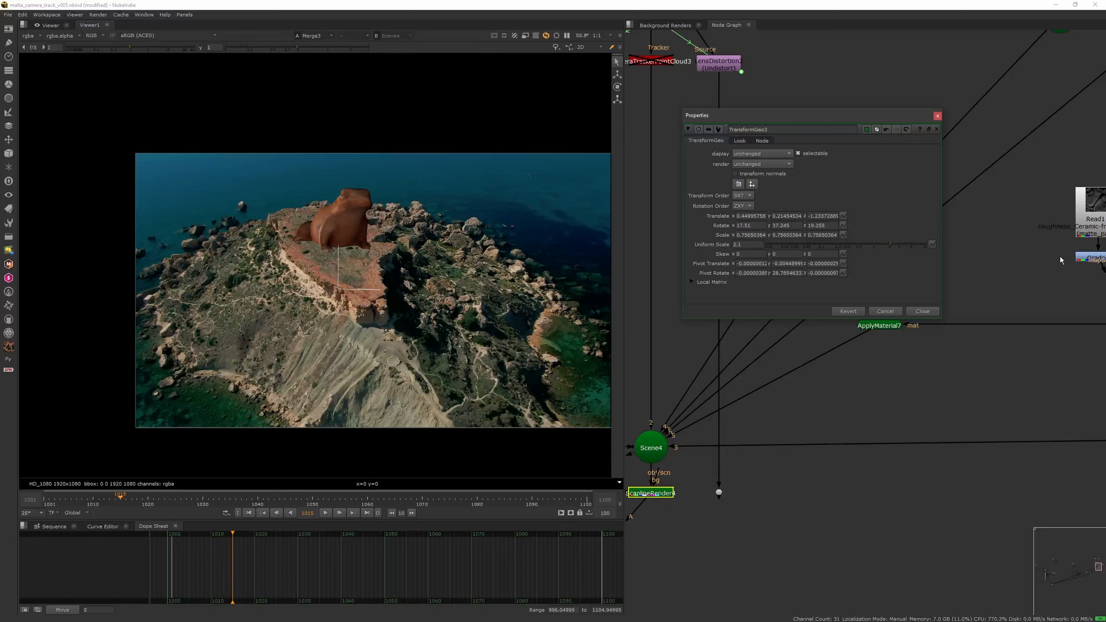
# Refine the frog's rotation to X 29.495, Y 36.72, Z 29.005 and close its transform settings.
pyautogui.moveTo(746, 224); pyautogui.dragTo(1057, 201, button='middle')
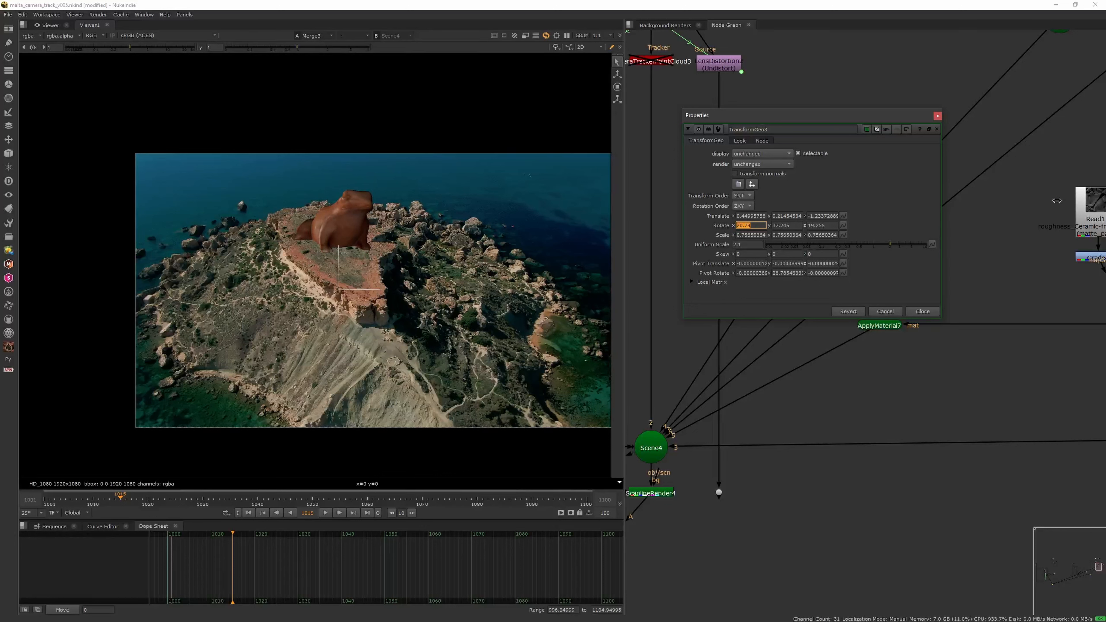
pyautogui.moveTo(754, 225); pyautogui.dragTo(963, 205, button='middle')
pyautogui.moveTo(817, 229); pyautogui.dragTo(1062, 214, button='middle')
pyautogui.moveTo(819, 225); pyautogui.dragTo(944, 221, button='middle')
pyautogui.moveTo(756, 226); pyautogui.dragTo(1097, 209)
pyautogui.moveTo(1097, 209); pyautogui.dragTo(1105, 213, button='middle')
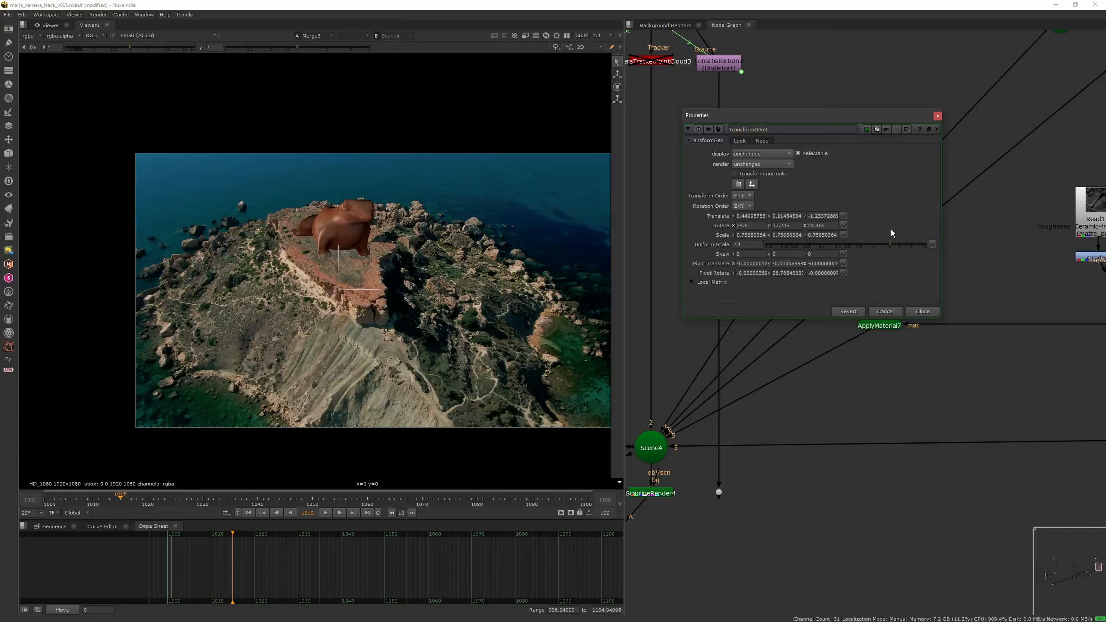
pyautogui.moveTo(822, 225); pyautogui.dragTo(1047, 195, button='middle')
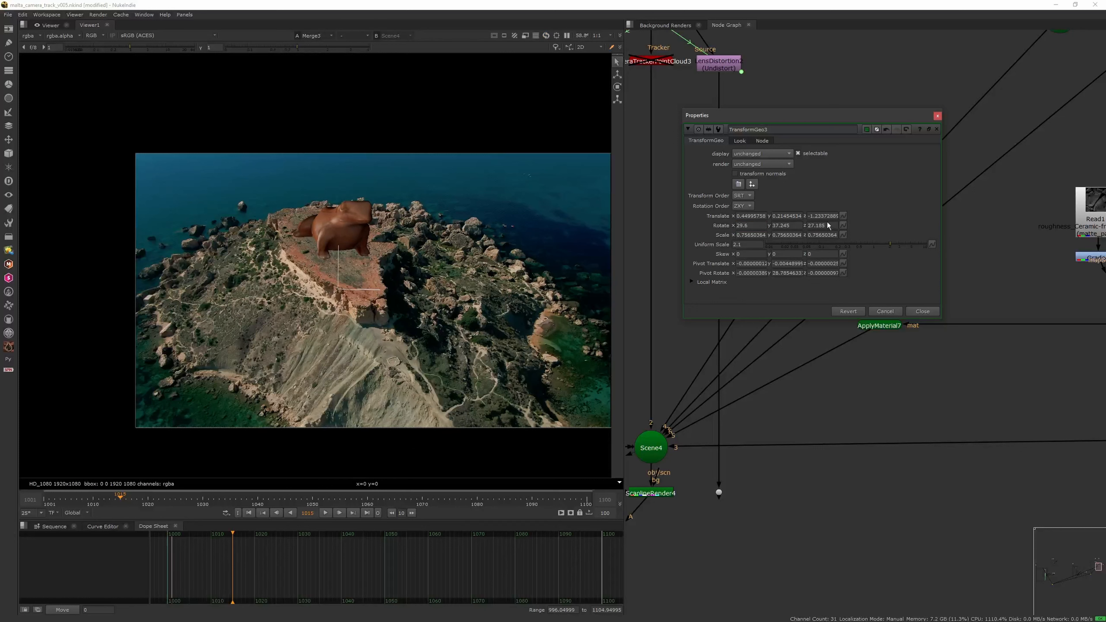
pyautogui.moveTo(796, 227); pyautogui.dragTo(982, 224, button='middle')
pyautogui.moveTo(750, 225)
pyautogui.mouseDown(button='middle')
pyautogui.moveTo(678, 236)
pyautogui.moveTo(777, 232)
pyautogui.moveTo(742, 227)
pyautogui.mouseUp(button='middle')
pyautogui.click(923, 311)
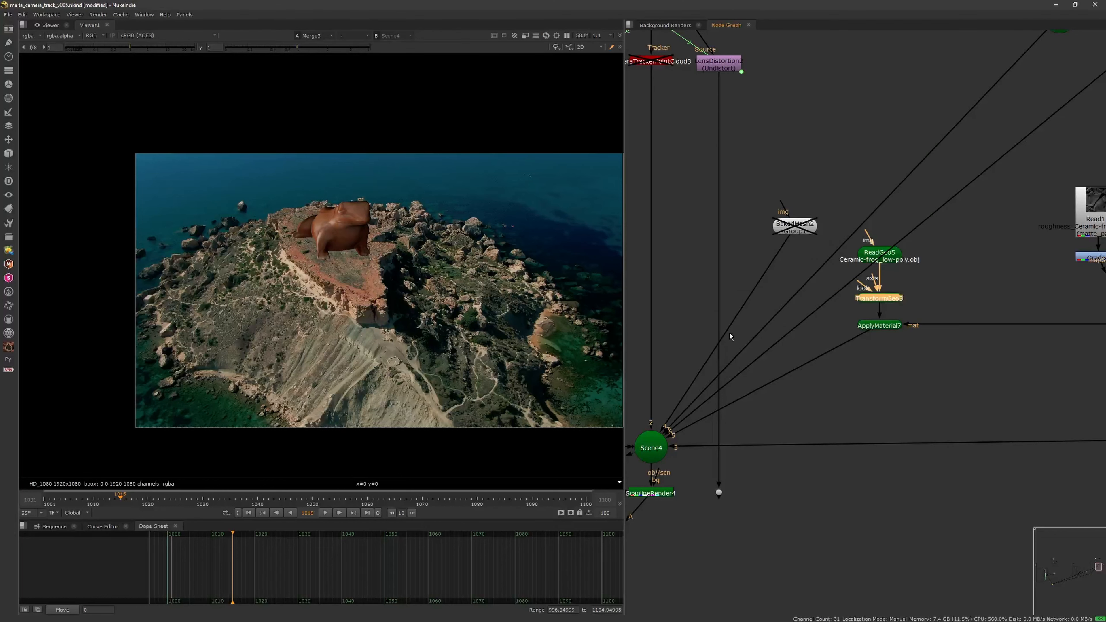
# View Scene4 in 3D with the baked mesh enabled and examine from the side how the frog meets the slope.
pyautogui.click(653, 448)
pyautogui.press('1')
pyautogui.click(491, 353)
pyautogui.click(802, 225)
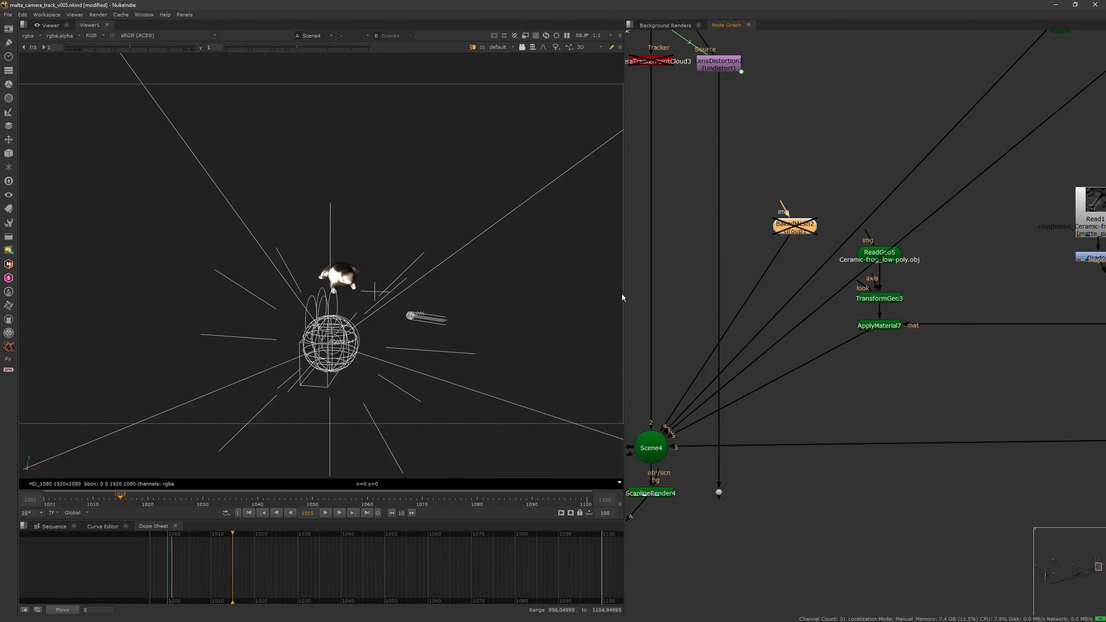
pyautogui.press('d')
pyautogui.moveTo(436, 318); pyautogui.dragTo(525, 290, button='middle')
pyautogui.scroll(8, 526, 290)
pyautogui.keyDown('ctrl'); pyautogui.moveTo(439, 305); pyautogui.dragTo(626, 275); pyautogui.keyUp('ctrl')
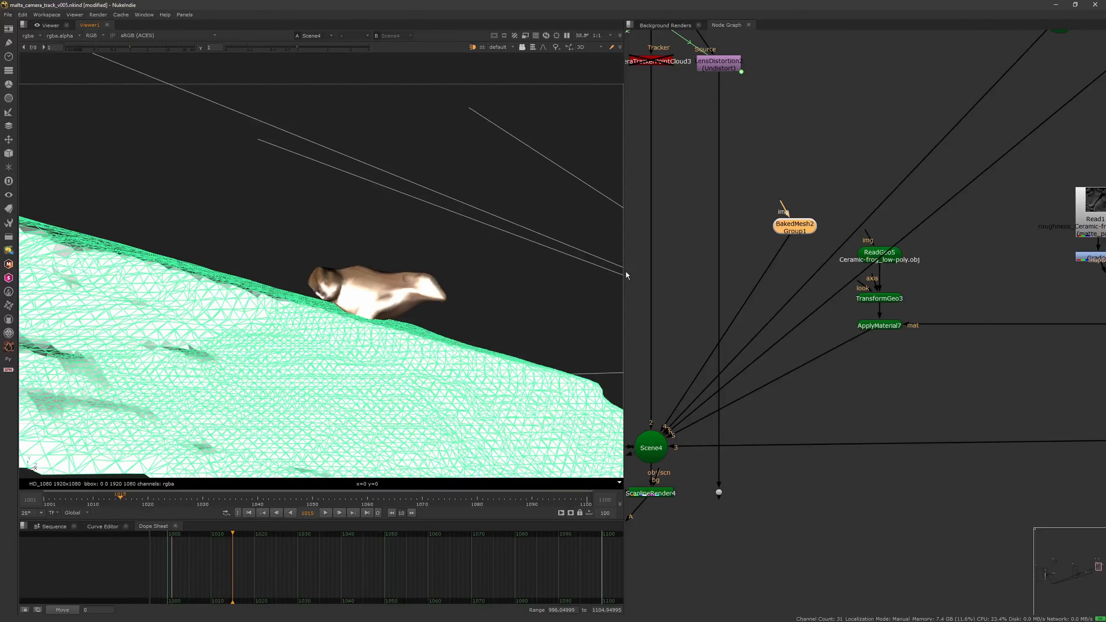
# Seat the frog on the mesh slope at about X 0.453, Y 0.207, Z -1.235, rotated to about X 13.5, Y 28.3, Z 14.5.
pyautogui.doubleClick(887, 307)
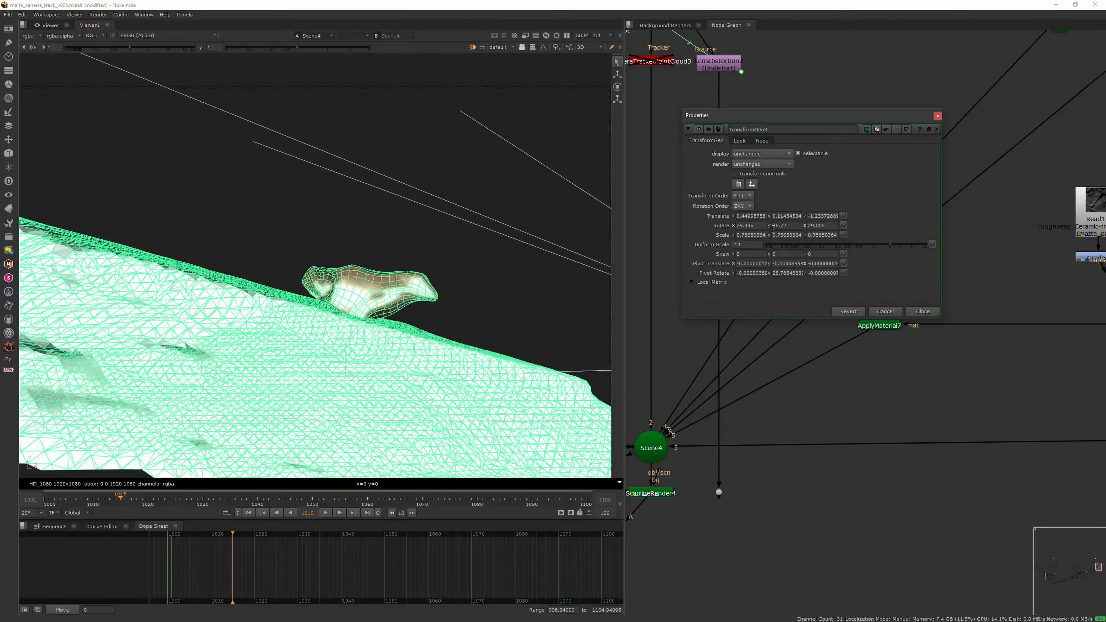
pyautogui.click(617, 76)
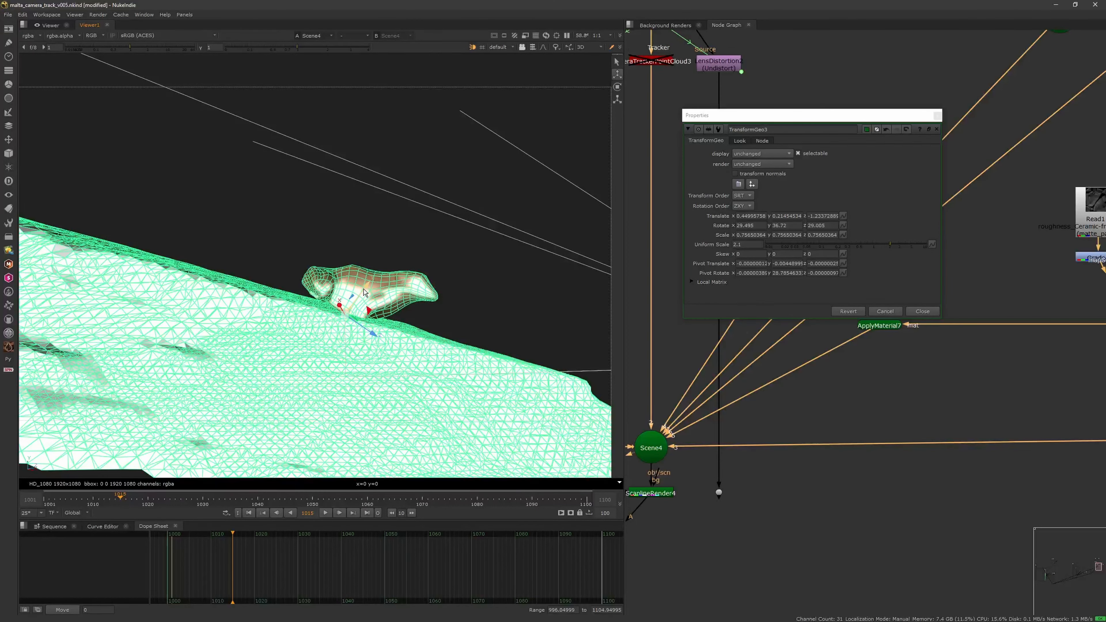
pyautogui.moveTo(364, 292); pyautogui.dragTo(367, 290)
pyautogui.moveTo(821, 226); pyautogui.dragTo(705, 231, button='middle')
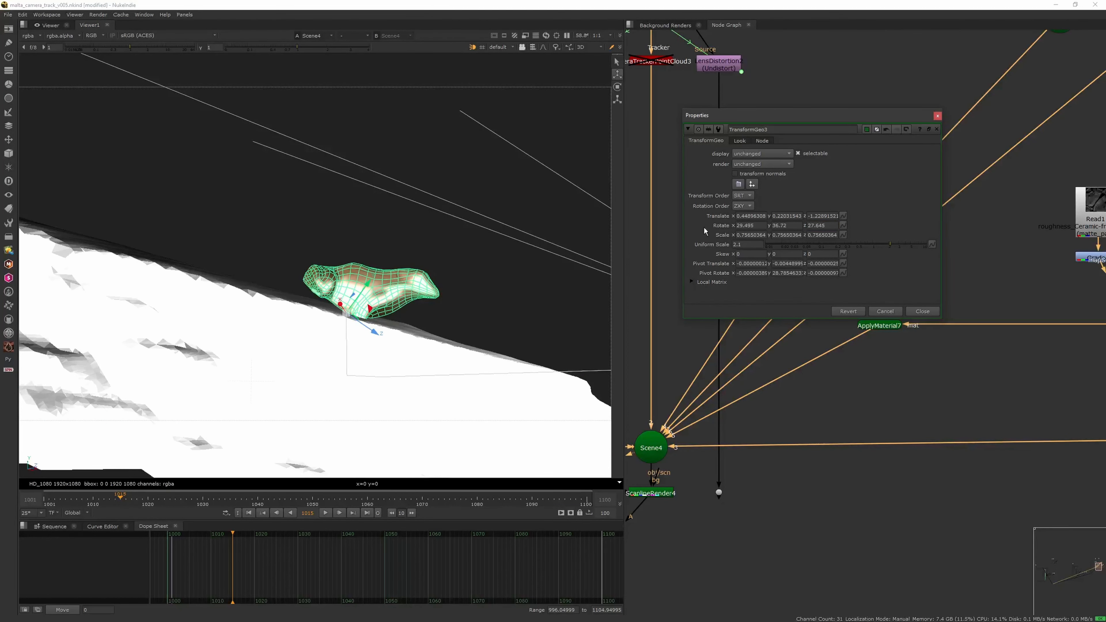
pyautogui.click(618, 87)
pyautogui.moveTo(355, 287)
pyautogui.mouseDown()
pyautogui.moveTo(344, 285)
pyautogui.moveTo(356, 284)
pyautogui.mouseUp()
pyautogui.click(618, 74)
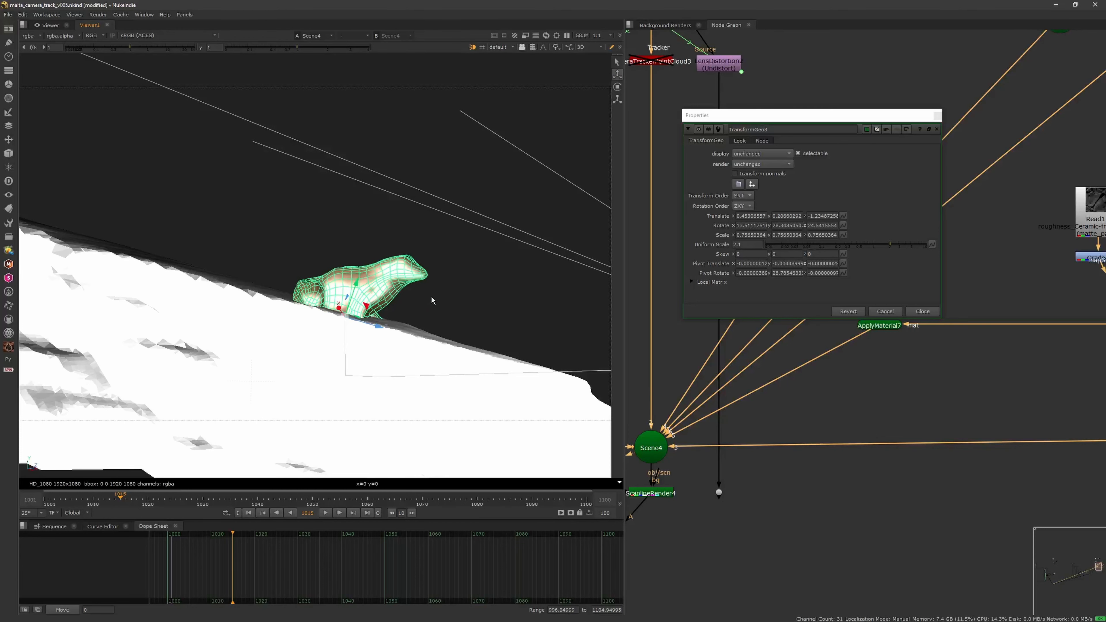
pyautogui.click(921, 312)
# Disable the baked mesh again and return to the Merge3 composite to check the frog's new pose.
pyautogui.click(799, 227)
pyautogui.press('d')
pyautogui.click(827, 201)
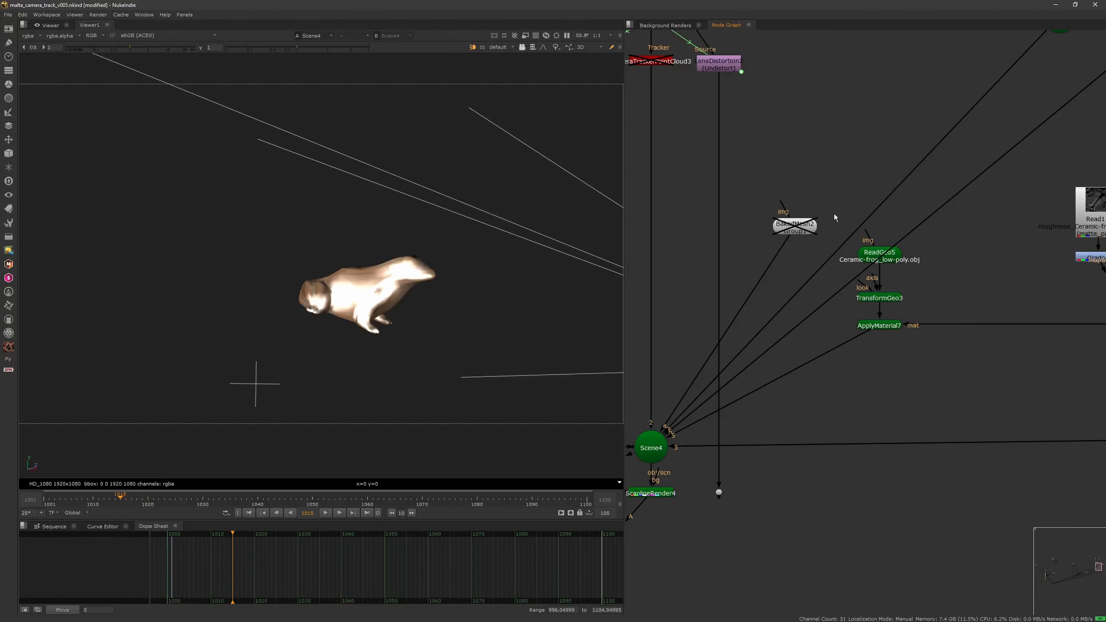
pyautogui.moveTo(763, 441); pyautogui.dragTo(881, 341, button='middle')
pyautogui.press('1')
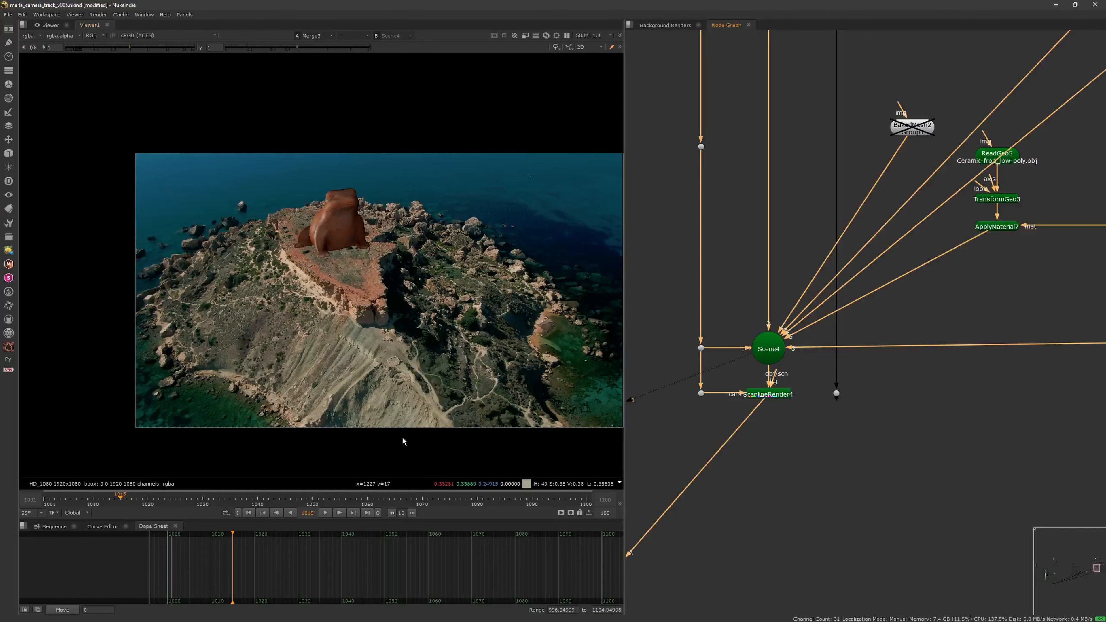
# Play and scrub the shot from the first frame to check how the frog holds on the headland.
pyautogui.moveTo(415, 504); pyautogui.dragTo(183, 502)
pyautogui.click(252, 512)
pyautogui.moveTo(920, 447); pyautogui.dragTo(809, 401, button='middle')
pyautogui.scroll(-3, 827, 405)
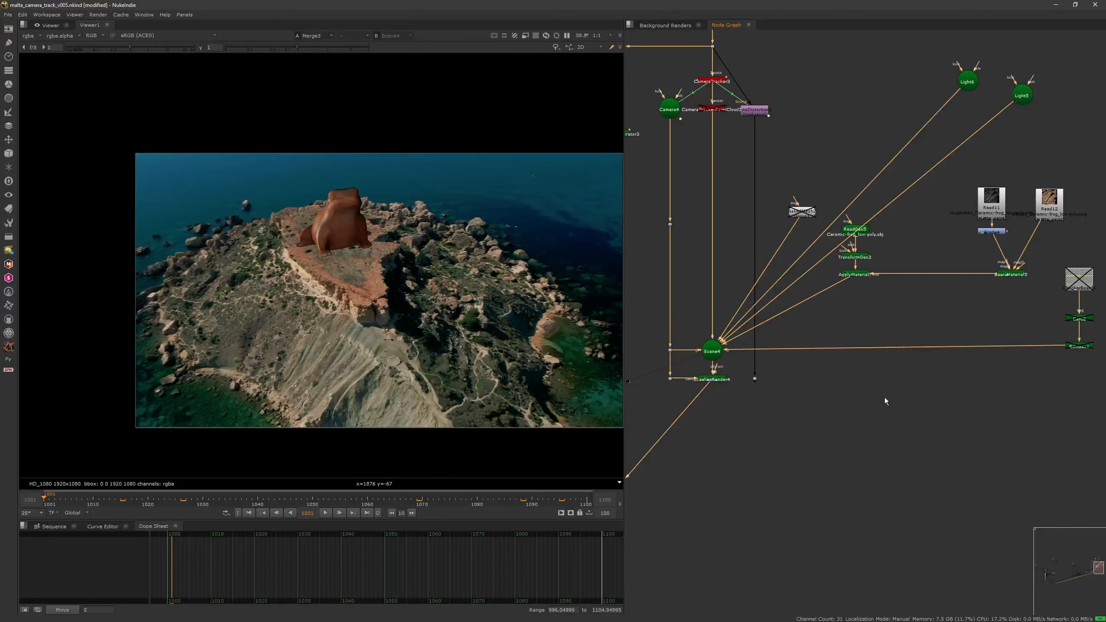
pyautogui.moveTo(925, 402); pyautogui.dragTo(884, 401, button='middle')
pyautogui.scroll(-1, 886, 401)
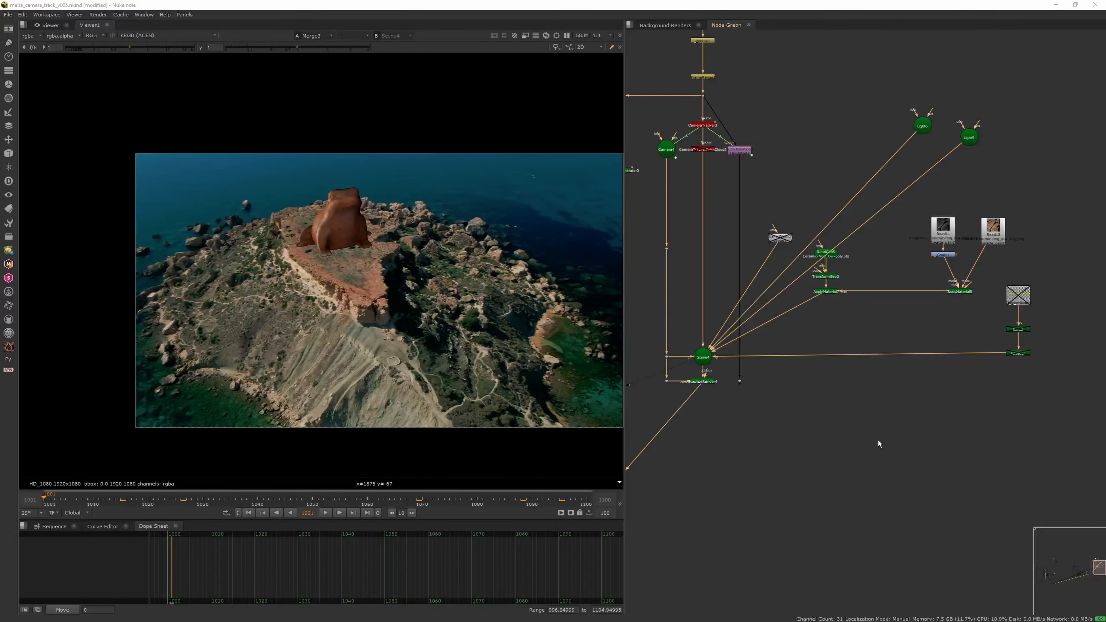
pyautogui.click(878, 443)
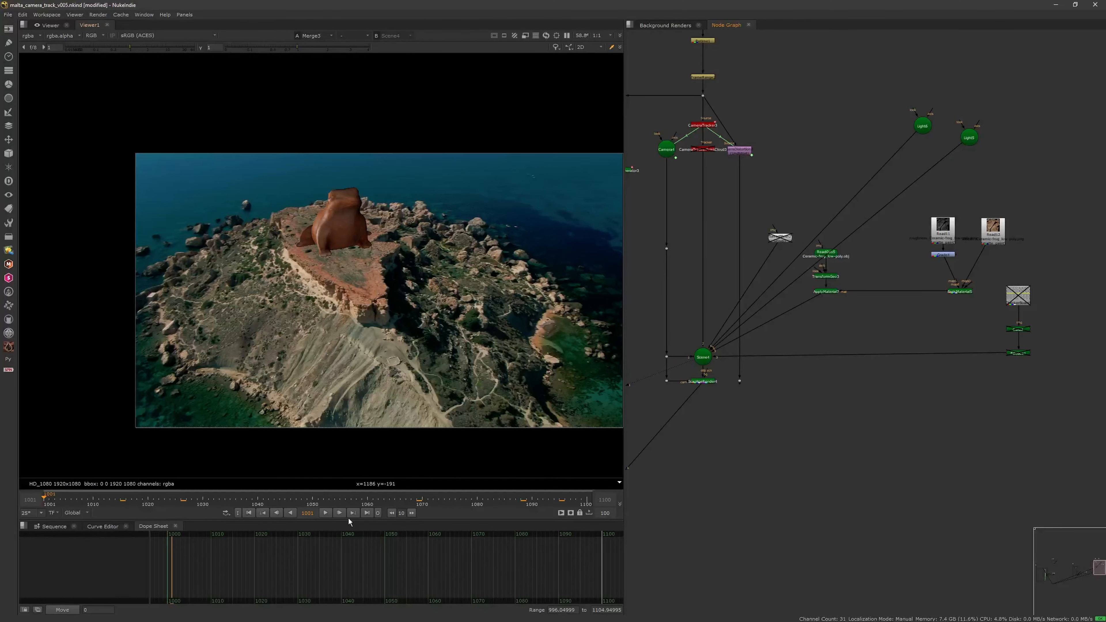
pyautogui.click(331, 511)
pyautogui.moveTo(214, 518); pyautogui.dragTo(176, 522)
pyautogui.click(899, 400)
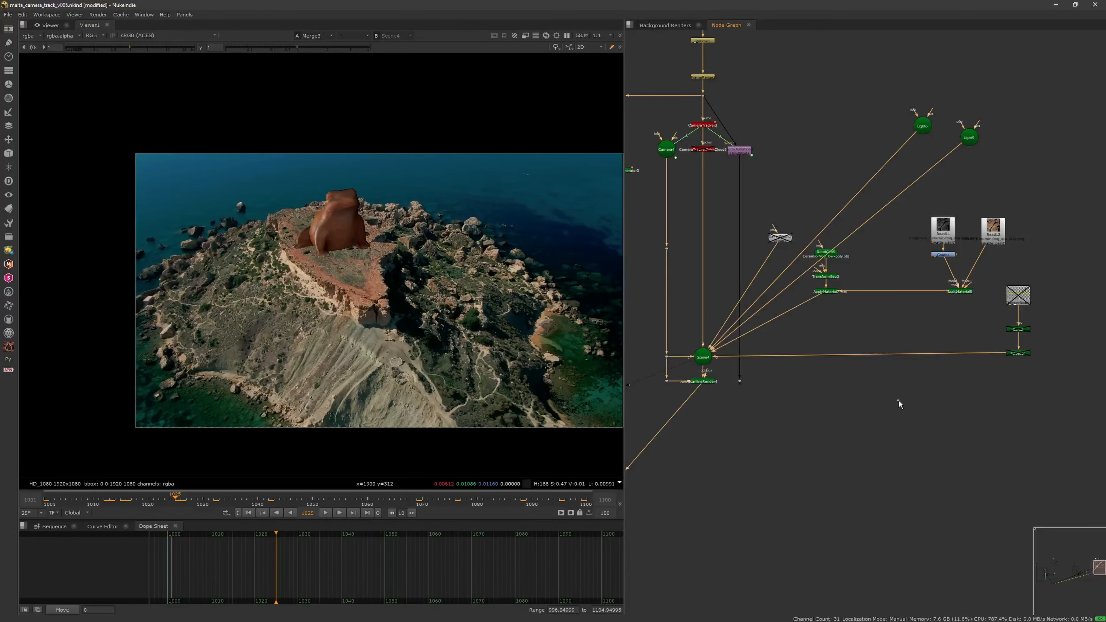
# Add a RayRender node beside the existing scene setup, close its settings and connect its camera input to the tracked camera.
pyautogui.scroll(-4, 907, 384)
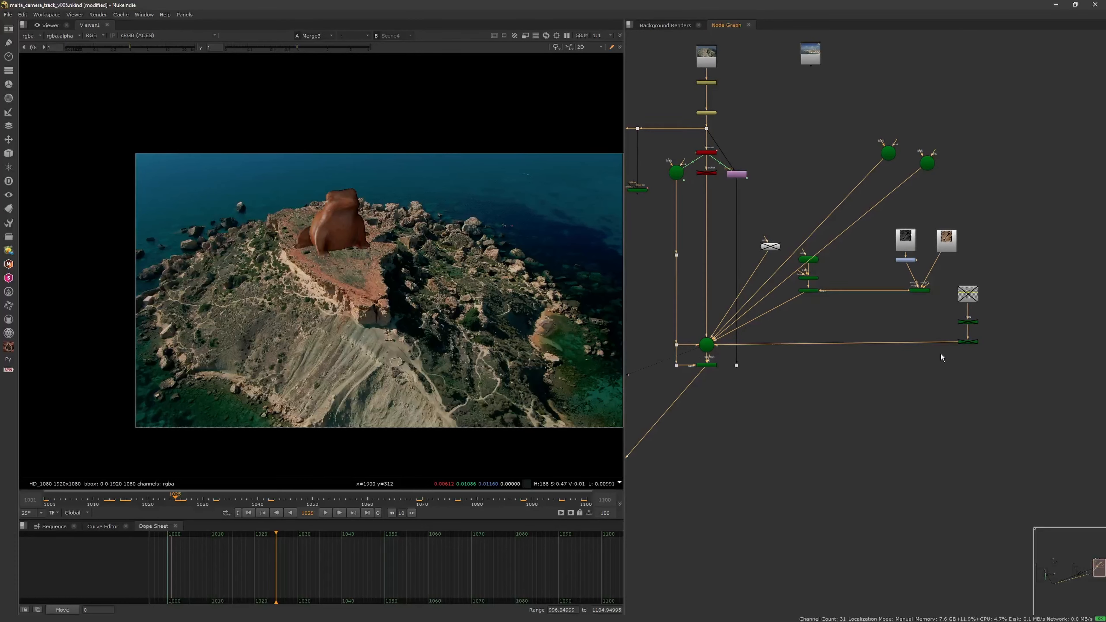
pyautogui.press('Tab')
pyautogui.write('ray')
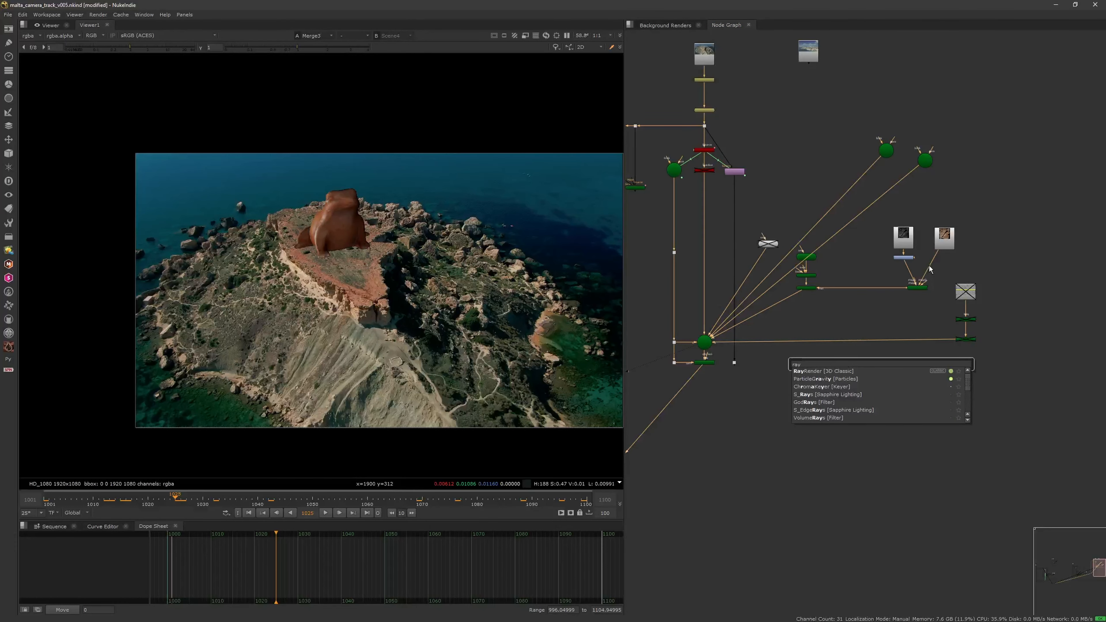
pyautogui.click(824, 371)
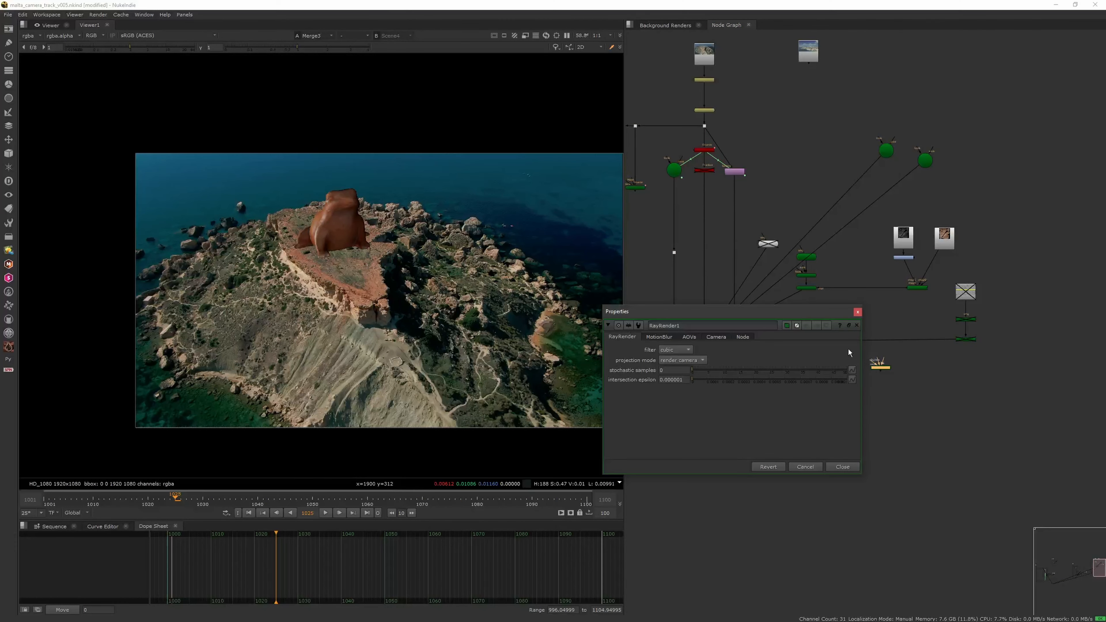
pyautogui.click(887, 356)
pyautogui.click(857, 311)
pyautogui.moveTo(887, 367); pyautogui.dragTo(912, 355, button='middle')
pyautogui.scroll(1, 912, 356)
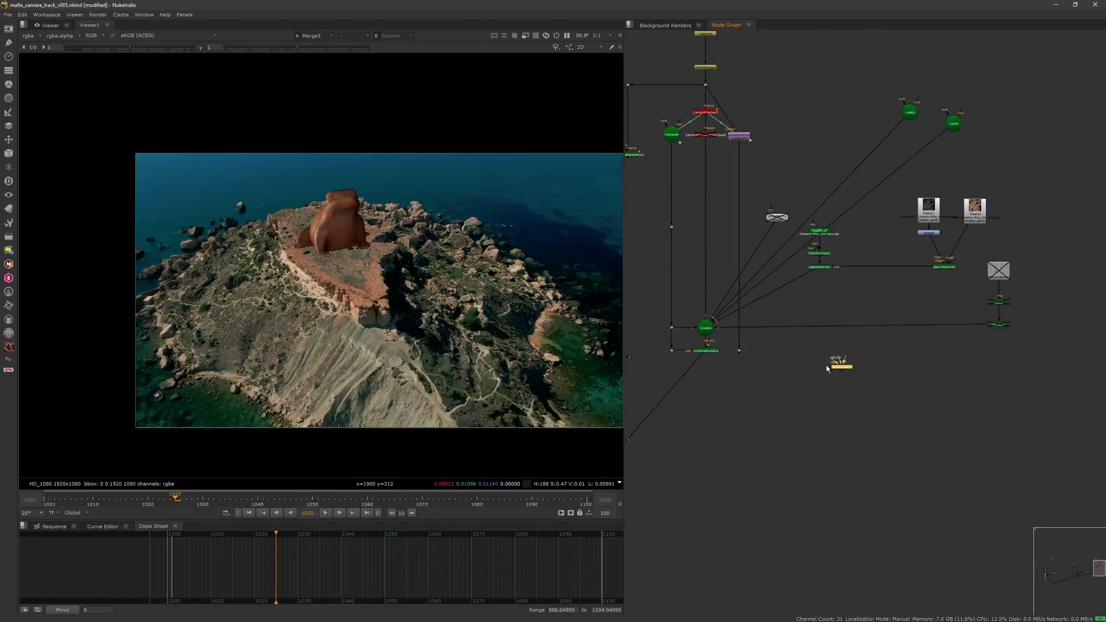
pyautogui.scroll(2, 834, 374)
pyautogui.moveTo(864, 361); pyautogui.dragTo(652, 315)
# Duplicate the Scene4 node, connect the copy to RayRender1 and arrange the two nodes one above the other.
pyautogui.click(709, 317)
pyautogui.click(857, 336)
pyautogui.click(703, 317)
pyautogui.hotkey('ctrl', 'c')
pyautogui.click(819, 332)
pyautogui.hotkey('ctrl', 'v')
pyautogui.moveTo(820, 329); pyautogui.dragTo(849, 326)
pyautogui.moveTo(880, 367); pyautogui.dragTo(874, 388)
pyautogui.moveTo(849, 326); pyautogui.dragTo(874, 345)
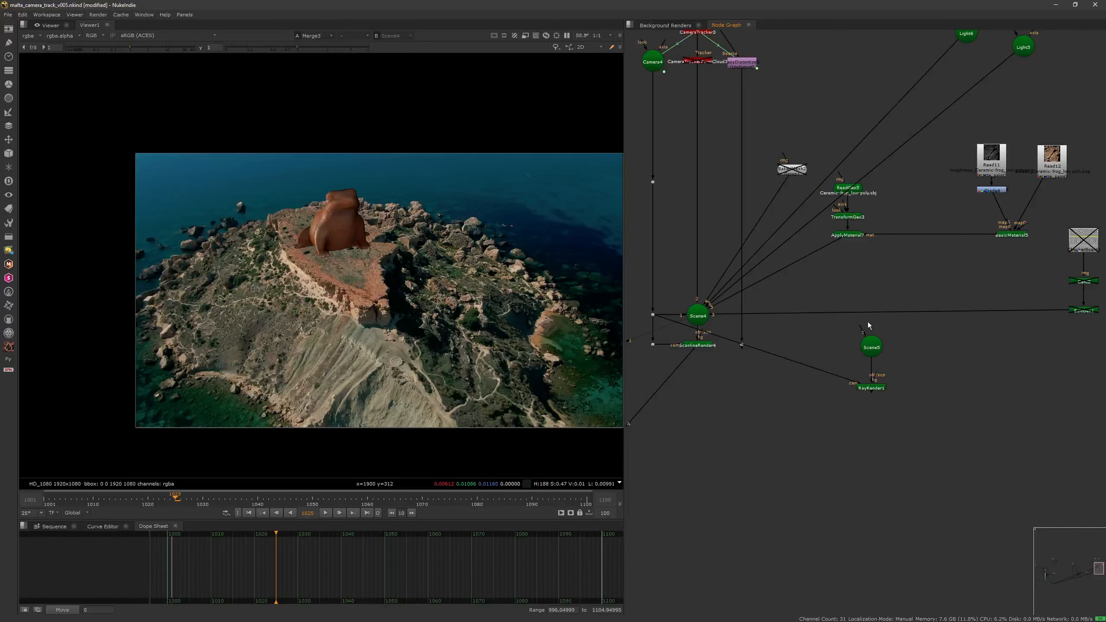
# Duplicate the frog's ApplyMaterial node and feed the copy from the frog's geometry branch.
pyautogui.click(858, 235)
pyautogui.hotkey('ctrl', 'c')
pyautogui.click(866, 252)
pyautogui.hotkey('ctrl', 'v')
pyautogui.moveTo(881, 265); pyautogui.dragTo(898, 280)
pyautogui.moveTo(886, 231); pyautogui.dragTo(851, 217)
# Add an AmbientOcclusion node and connect it to the material input of the duplicated ApplyMaterial node.
pyautogui.click(950, 258)
pyautogui.press('Tab')
pyautogui.write('occ')
pyautogui.press('Down')
pyautogui.press('Return')
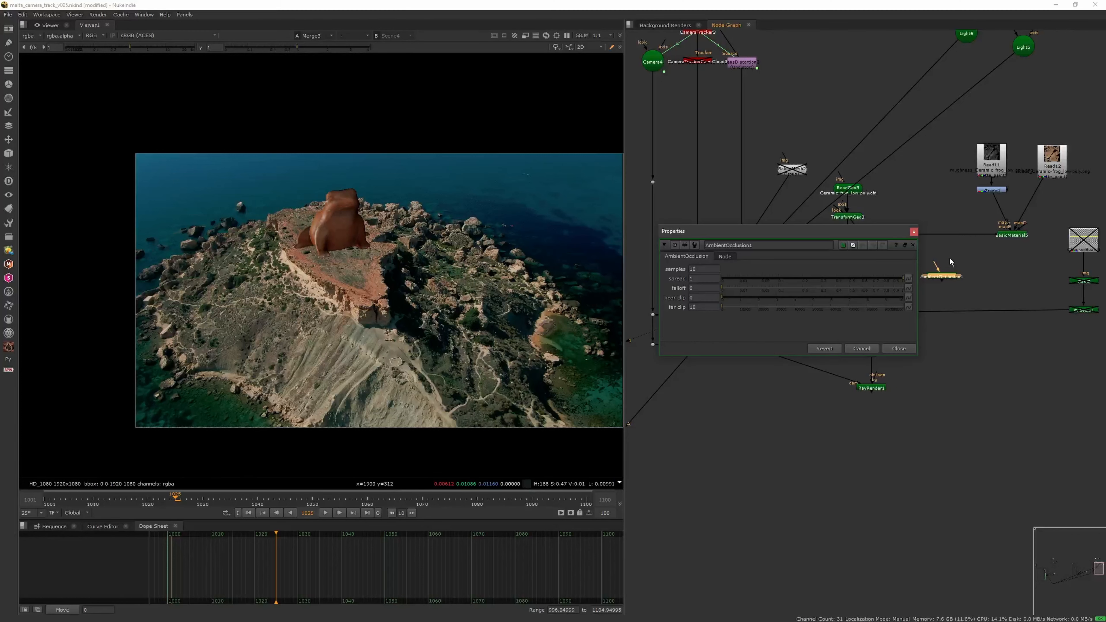
pyautogui.click(913, 231)
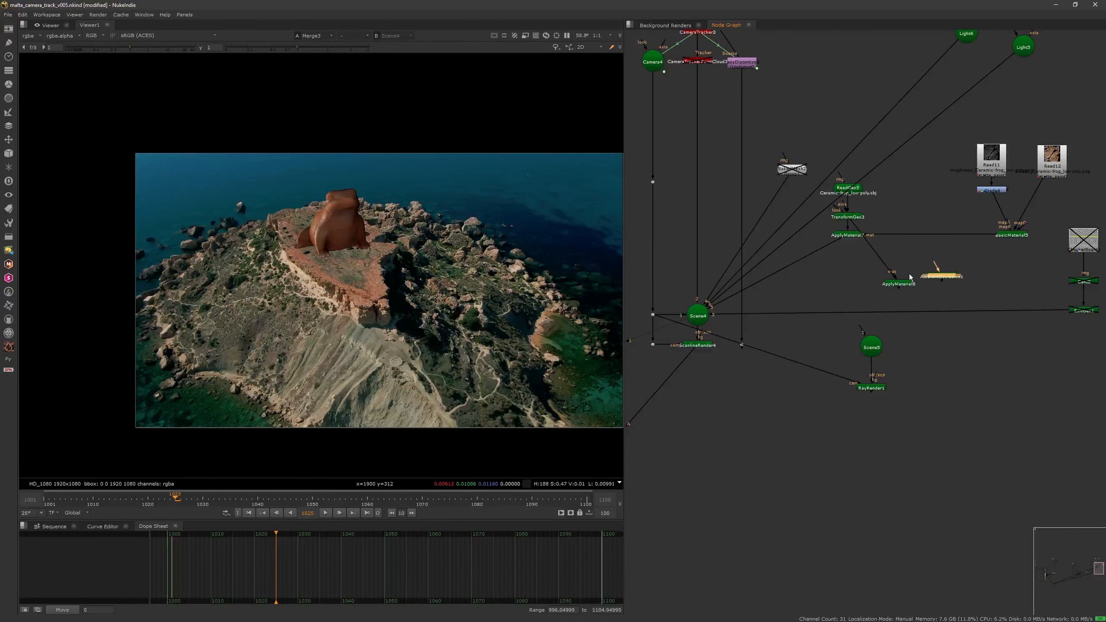
pyautogui.moveTo(913, 264); pyautogui.dragTo(943, 271)
# Connect ApplyMaterial8 into Scene5 and view the RayRender1 output.
pyautogui.moveTo(862, 330); pyautogui.dragTo(895, 293)
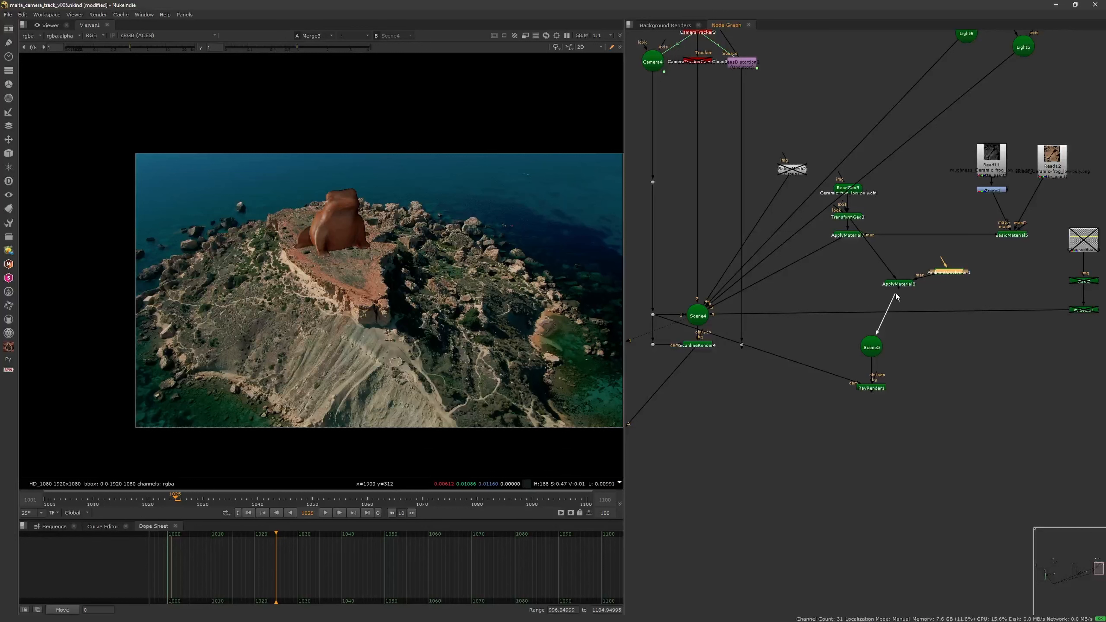
pyautogui.click(875, 389)
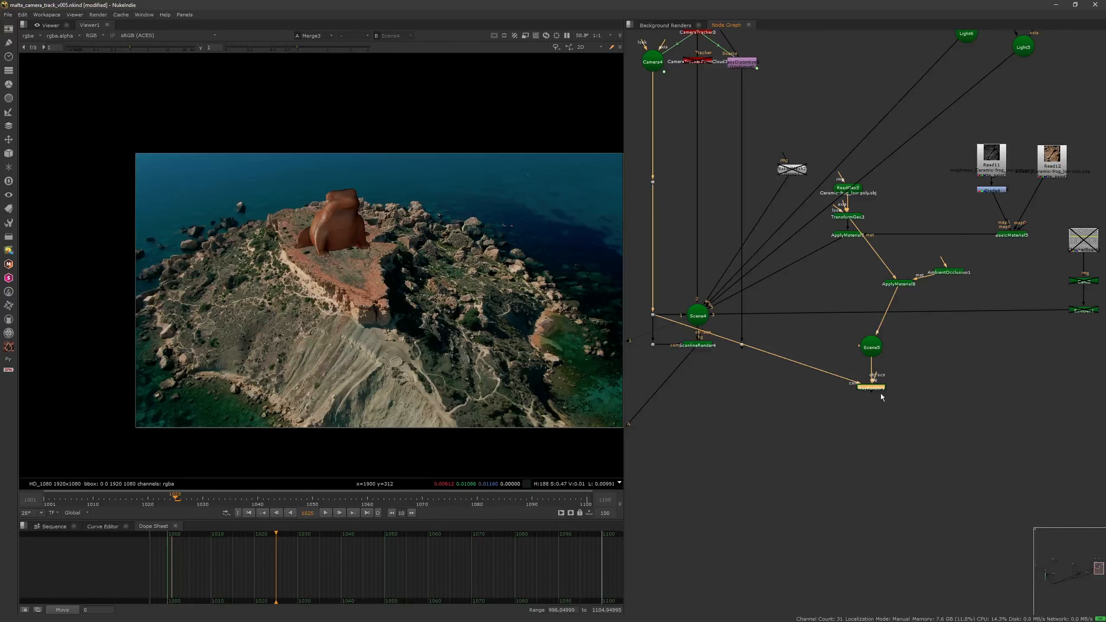
pyautogui.press('1')
pyautogui.click(875, 399)
# Add a Constant node above AmbientOcclusion1, set its color to white and close its settings.
pyautogui.click(957, 273)
pyautogui.press('Tab')
pyautogui.write('cons')
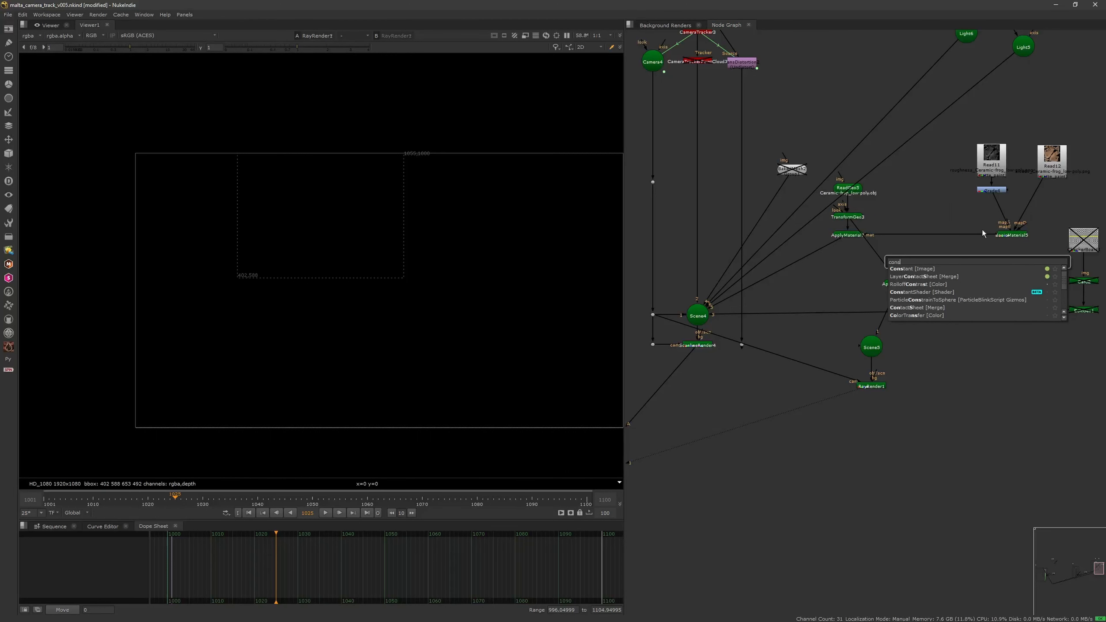
pyautogui.click(945, 270)
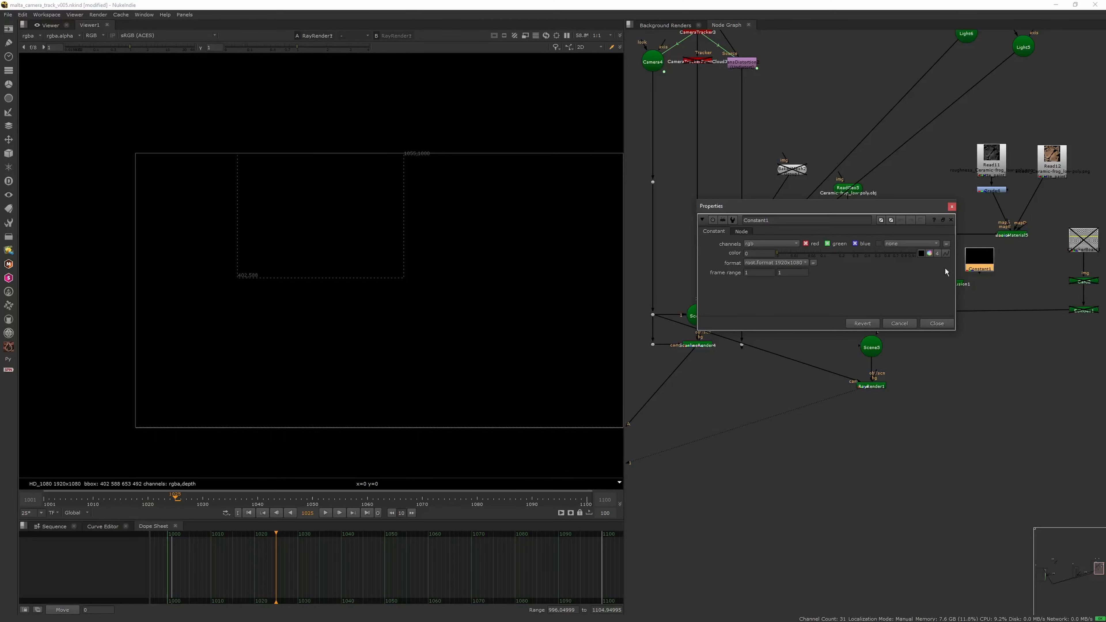
pyautogui.click(929, 253)
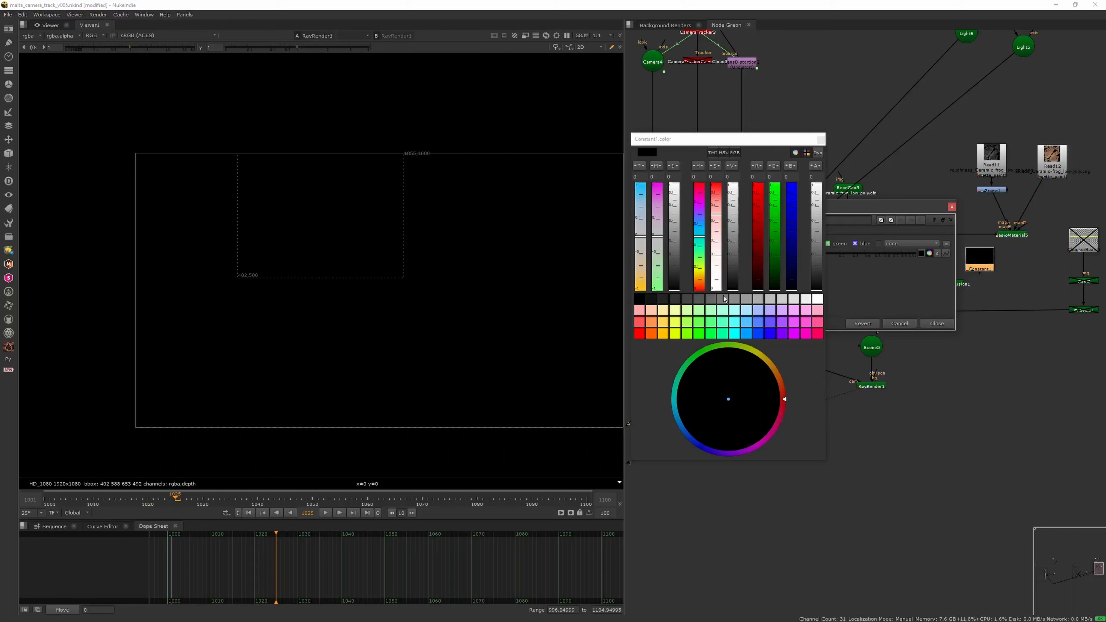
pyautogui.click(818, 298)
pyautogui.click(820, 139)
pyautogui.click(952, 207)
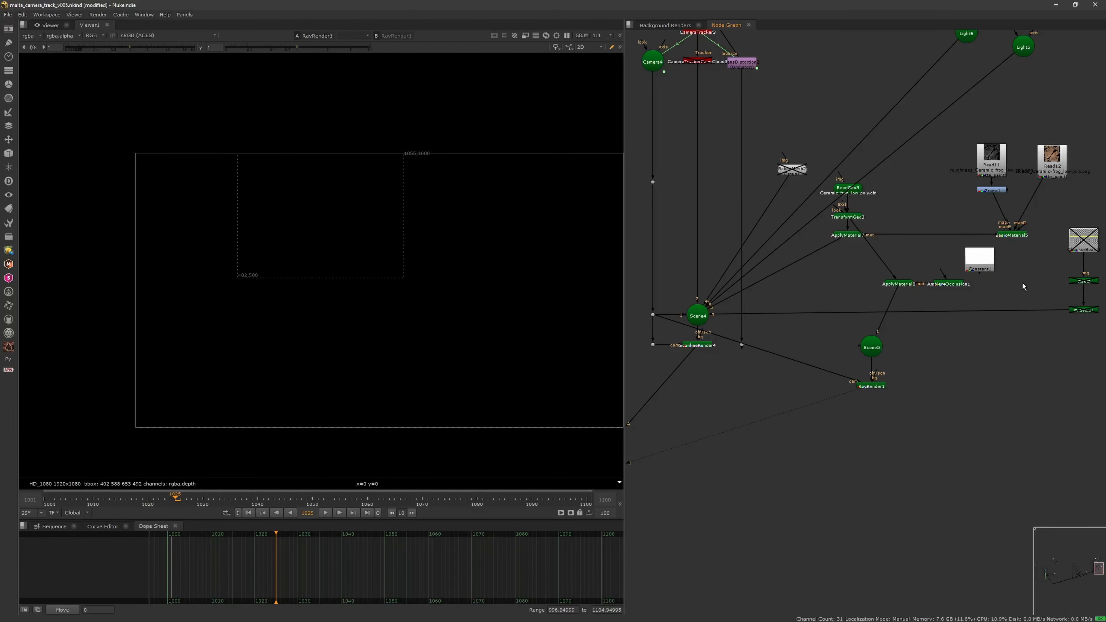
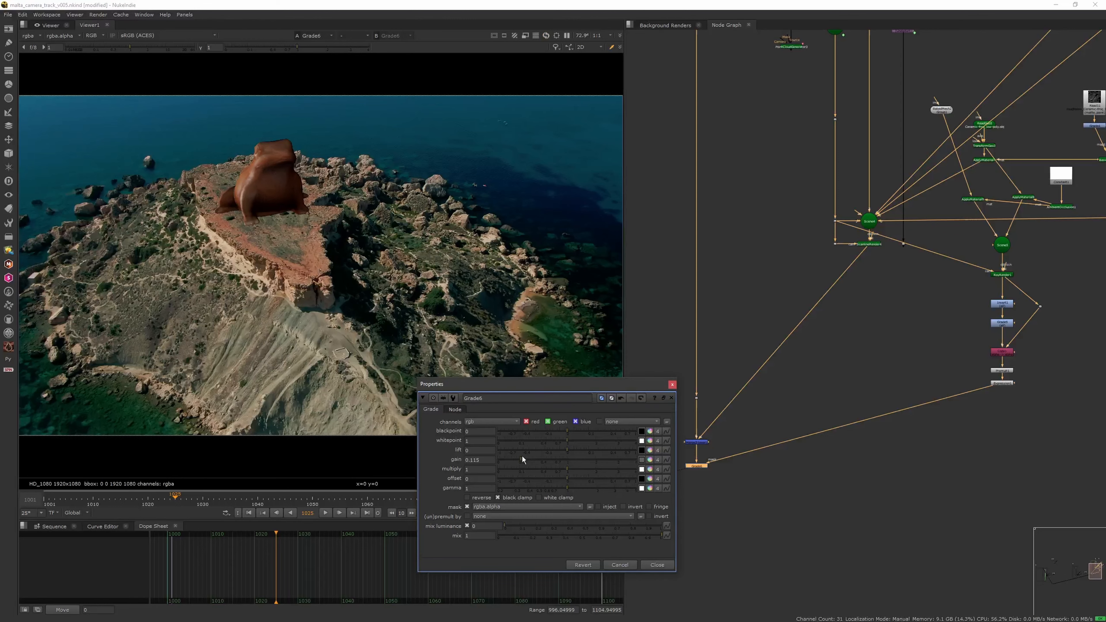
# Set Grade6's gain to 0.28, examine the frog's contact with the ground up close and close the grade settings.
pyautogui.scroll(5, 358, 262)
pyautogui.scroll(2, 347, 308)
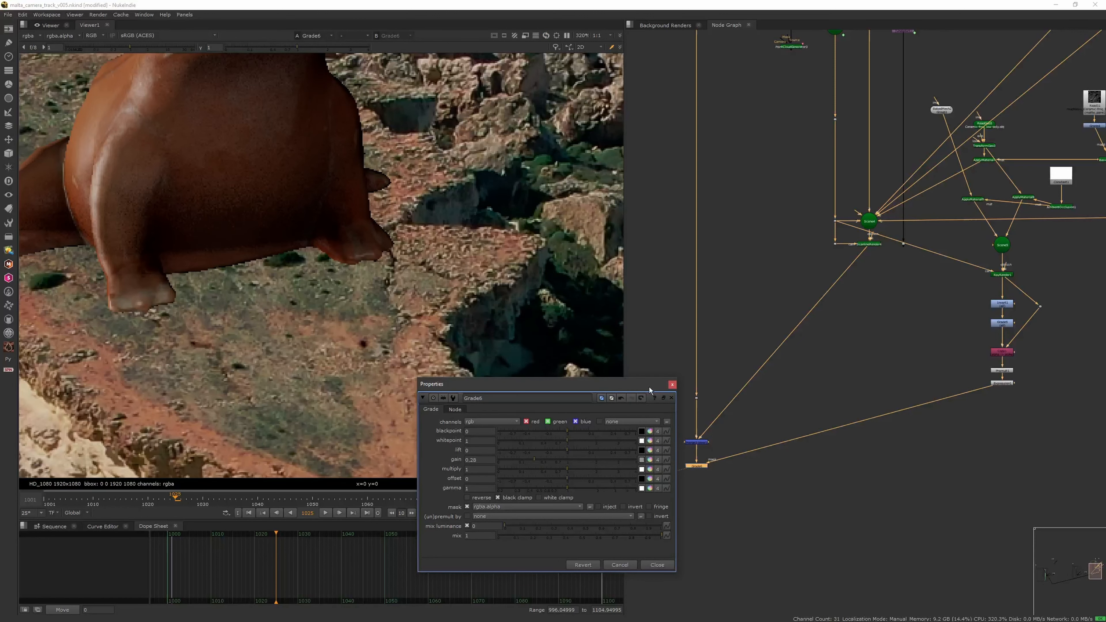
pyautogui.click(672, 384)
# Connect the new ApplyMaterial node's geometry input to BakedMesh2 so the mesh feeds Scene4.
pyautogui.moveTo(962, 193); pyautogui.dragTo(892, 277, button='middle')
pyautogui.scroll(3, 908, 244)
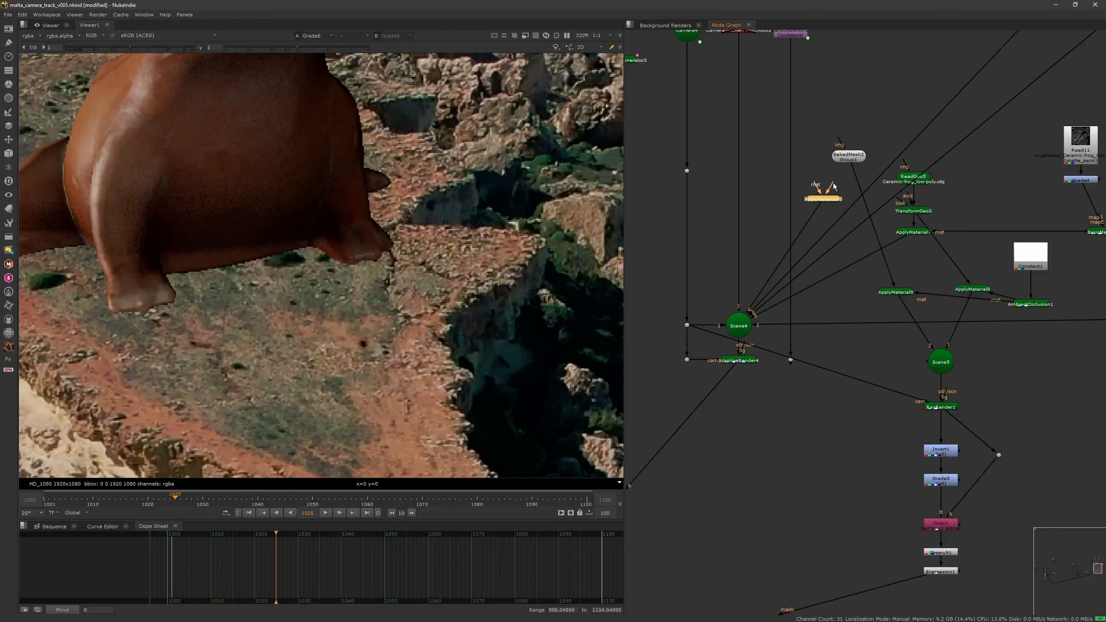
pyautogui.moveTo(846, 162); pyautogui.dragTo(846, 161)
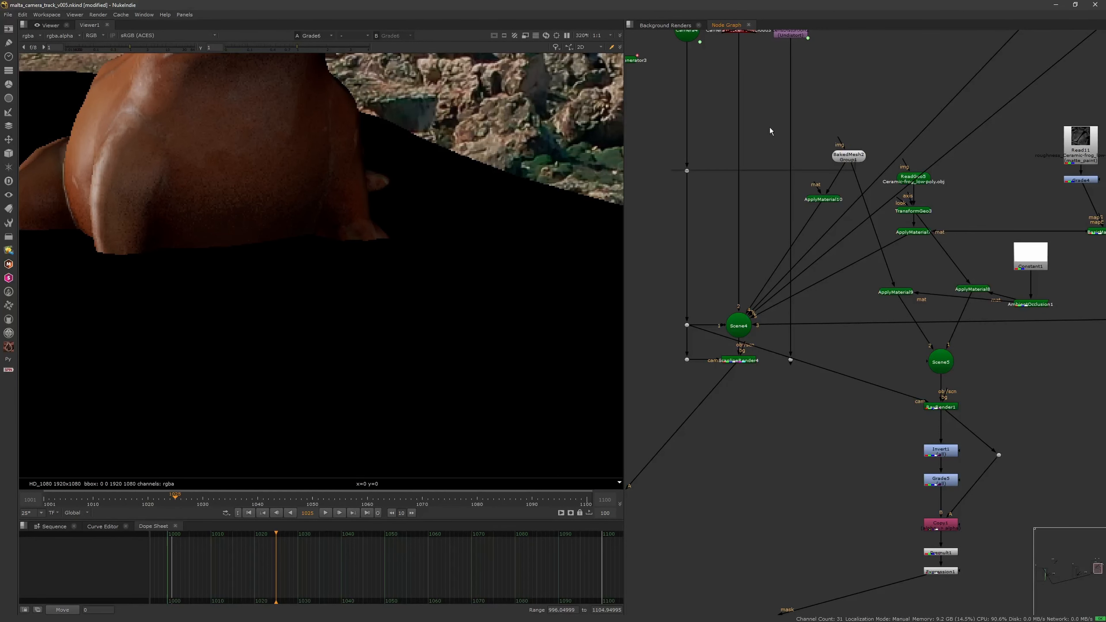
# Add a FillMat node and connect it to the material input of ApplyMaterial10.
pyautogui.press('Tab')
pyautogui.write('fil')
pyautogui.click(719, 165)
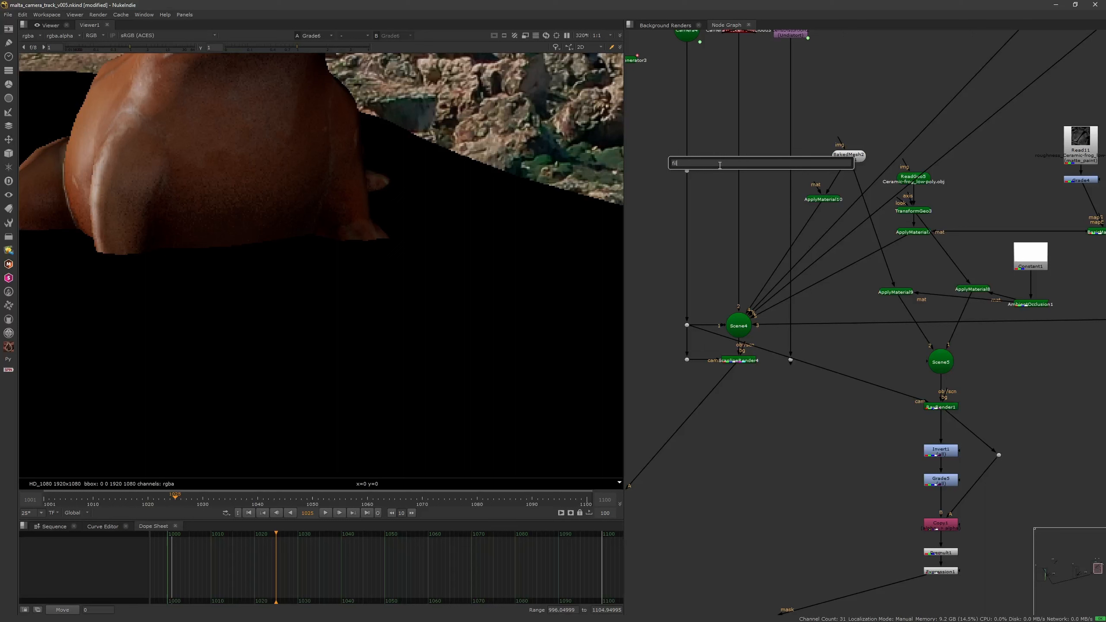
pyautogui.write('m')
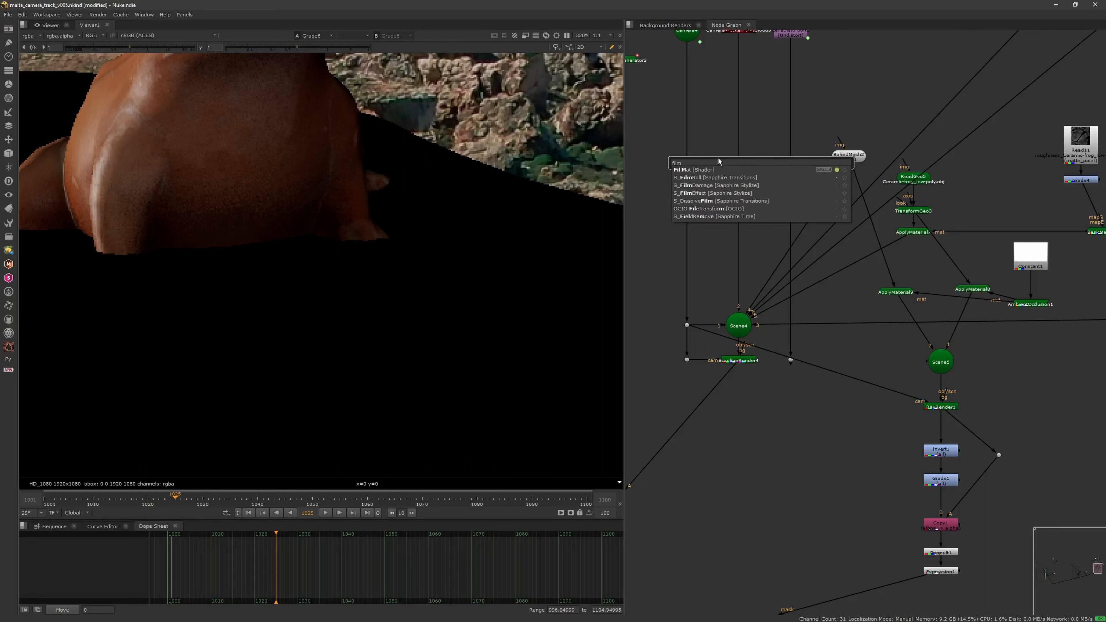
pyautogui.press('Return')
pyautogui.moveTo(811, 186); pyautogui.dragTo(761, 168)
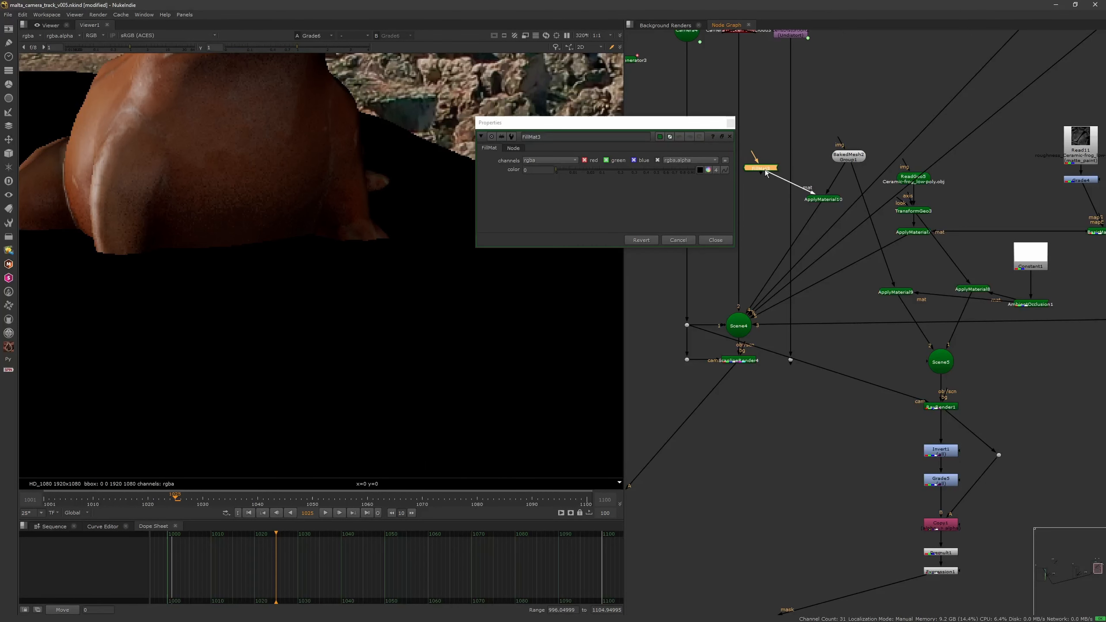
# Turn on antialiasing in ScanlineRender4 and close its settings.
pyautogui.moveTo(388, 267); pyautogui.dragTo(437, 317, button='middle')
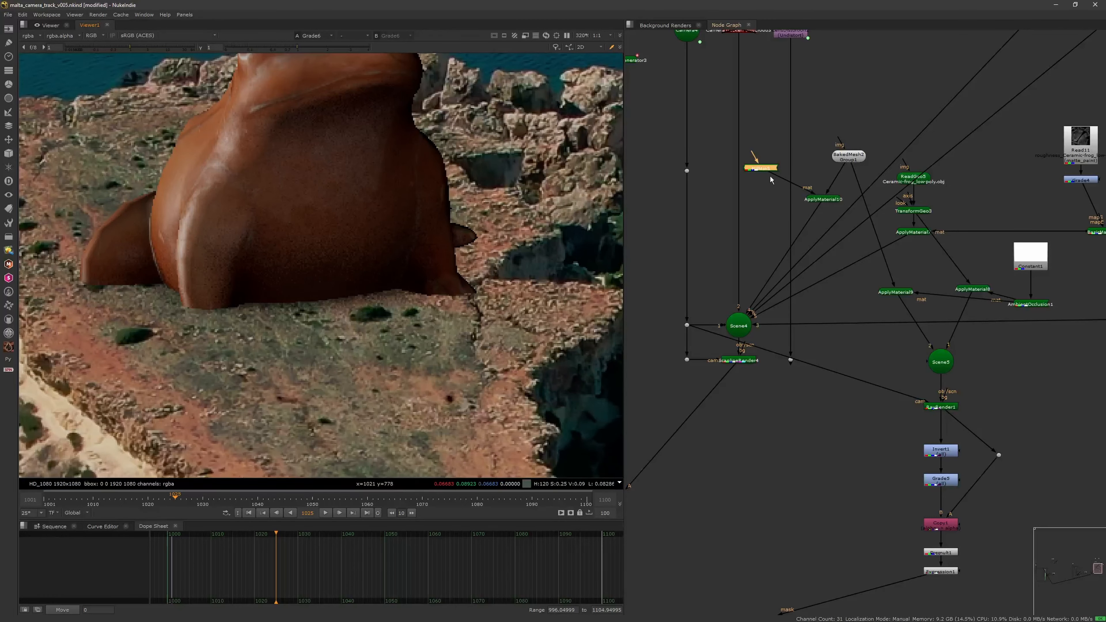
pyautogui.scroll(-3, 477, 312)
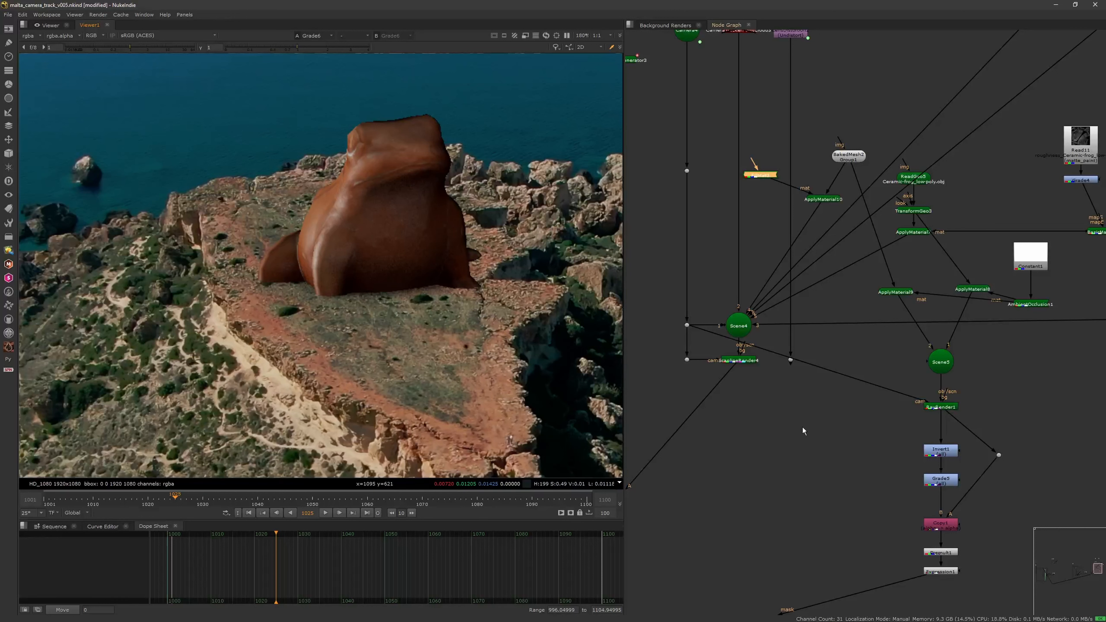
pyautogui.moveTo(575, 360); pyautogui.dragTo(529, 341, button='middle')
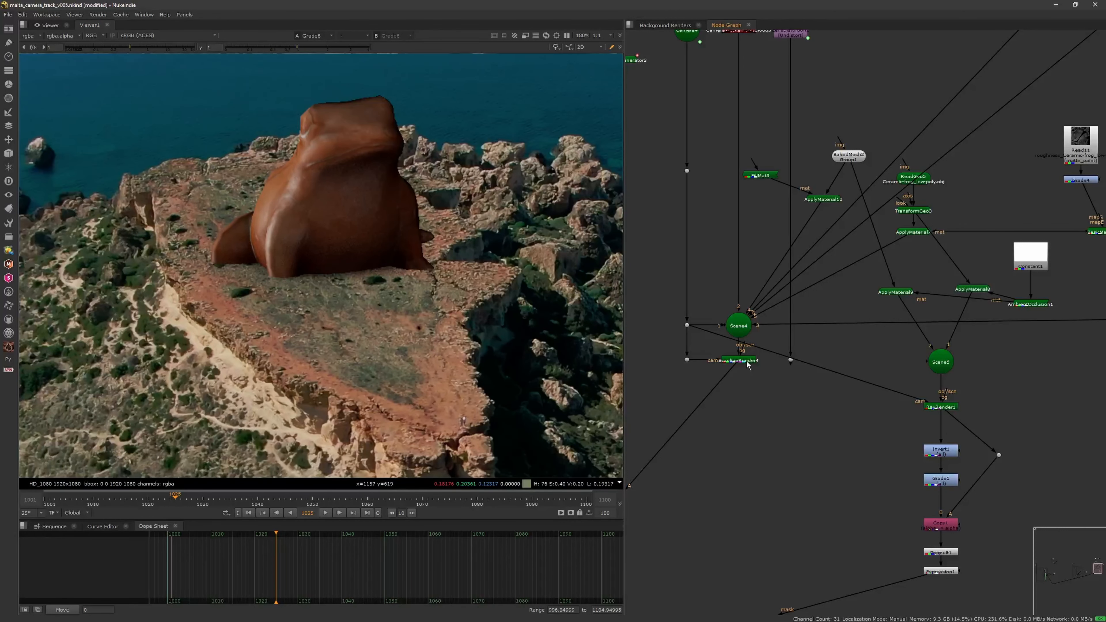
pyautogui.moveTo(747, 365); pyautogui.dragTo(749, 380)
pyautogui.doubleClick(749, 381)
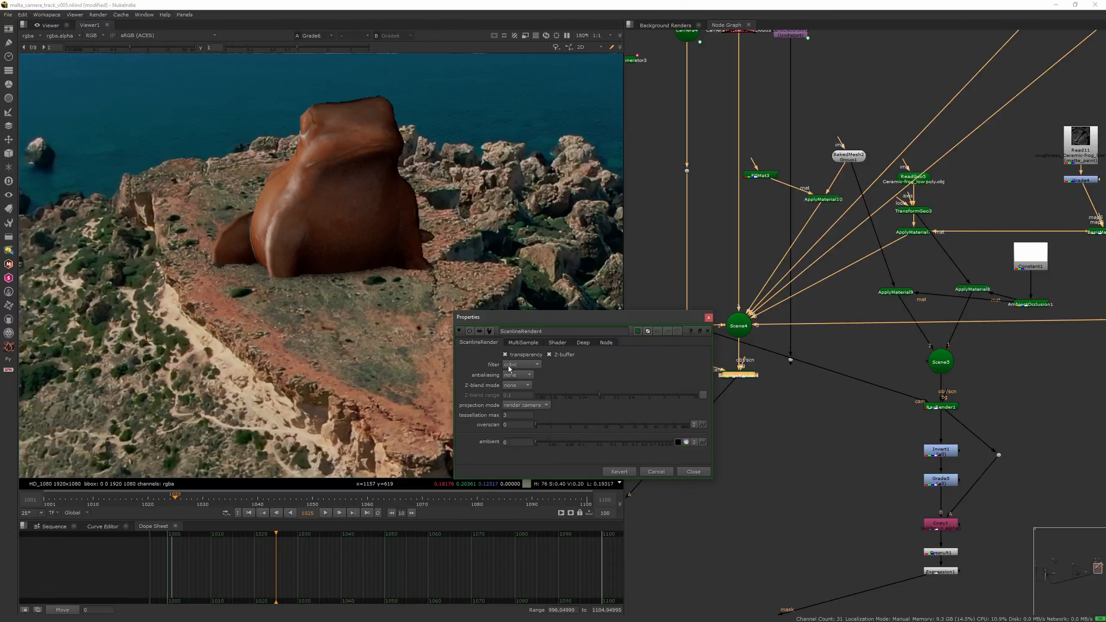
pyautogui.click(523, 343)
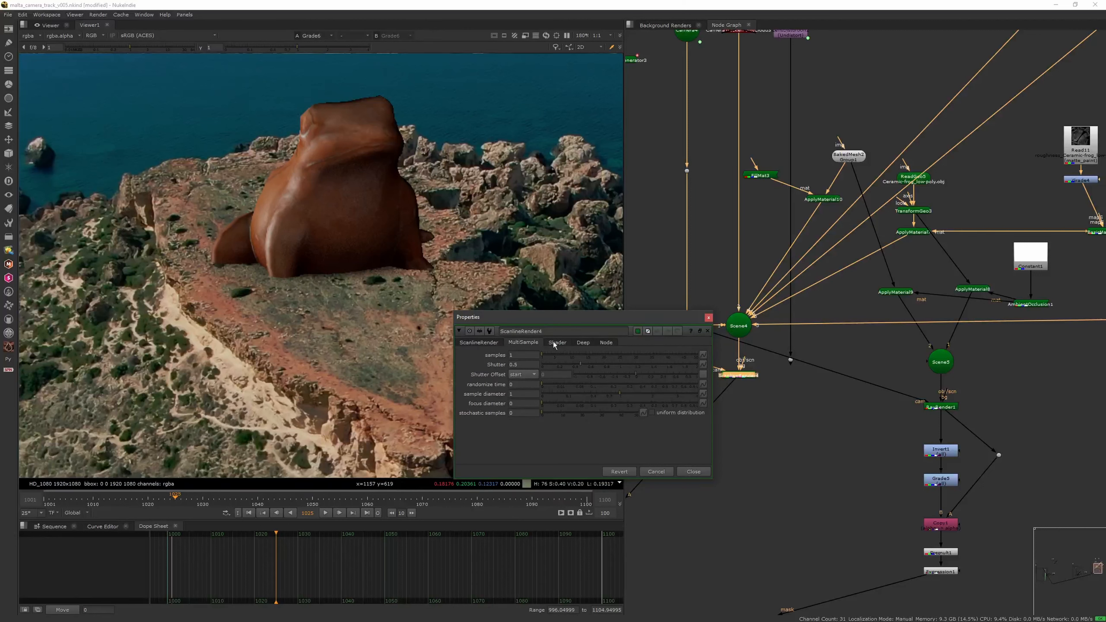
pyautogui.click(493, 343)
pyautogui.click(522, 377)
pyautogui.click(517, 404)
pyautogui.click(708, 317)
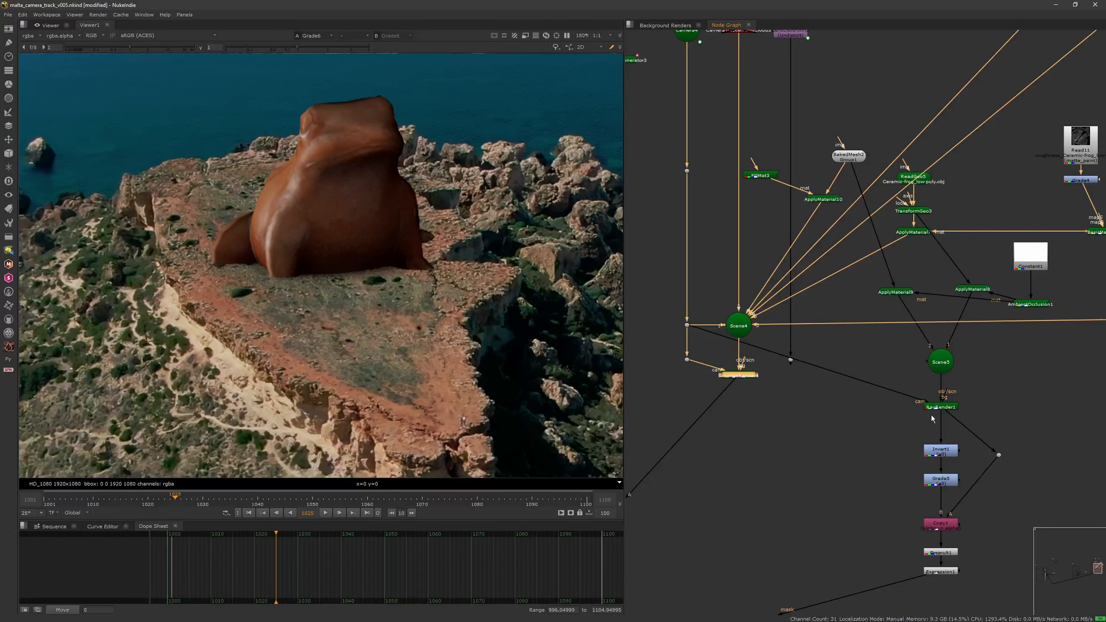
# Examine RayRender1's motion blur settings and close them.
pyautogui.doubleClick(936, 408)
pyautogui.click(670, 336)
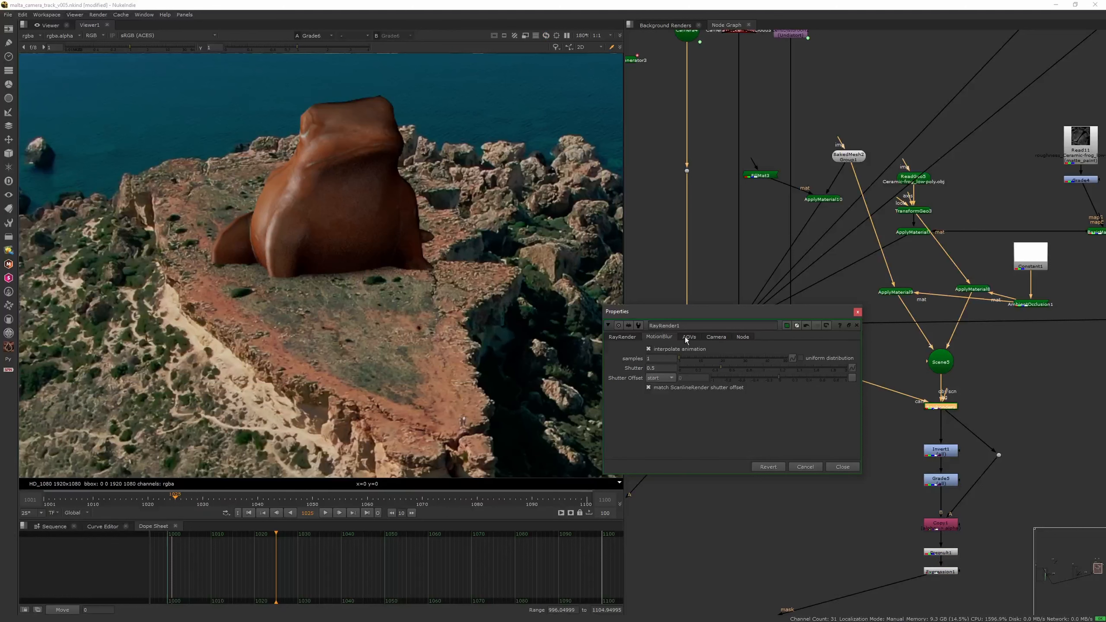
pyautogui.click(857, 313)
# View the RayRender1 output and examine the ambient occlusion around the frog's base.
pyautogui.scroll(-3, 479, 324)
pyautogui.press('f')
pyautogui.moveTo(385, 310); pyautogui.dragTo(481, 423, button='middle')
pyautogui.scroll(3, 413, 352)
pyautogui.moveTo(985, 421); pyautogui.dragTo(916, 398, button='middle')
pyautogui.scroll(3, 911, 391)
pyautogui.moveTo(912, 607); pyautogui.dragTo(858, 367)
pyautogui.press('1')
pyautogui.click(914, 346)
pyautogui.moveTo(337, 283); pyautogui.dragTo(405, 334, button='middle')
pyautogui.scroll(4, 408, 336)
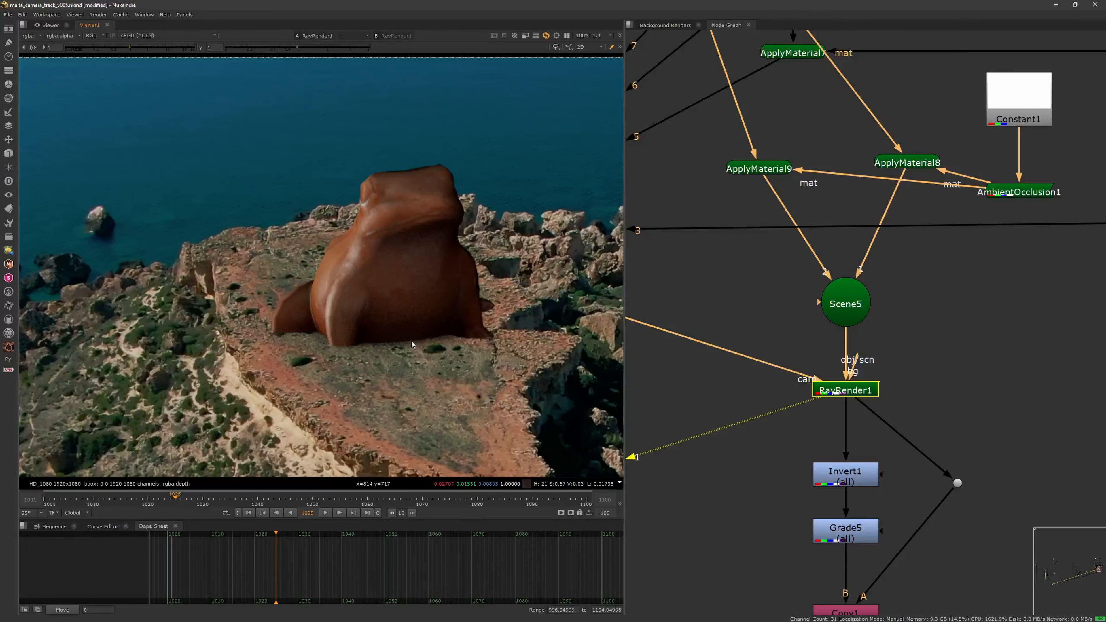
# Set the spread of AmbientOcclusion1 to 1.
pyautogui.moveTo(1014, 199); pyautogui.dragTo(1014, 197)
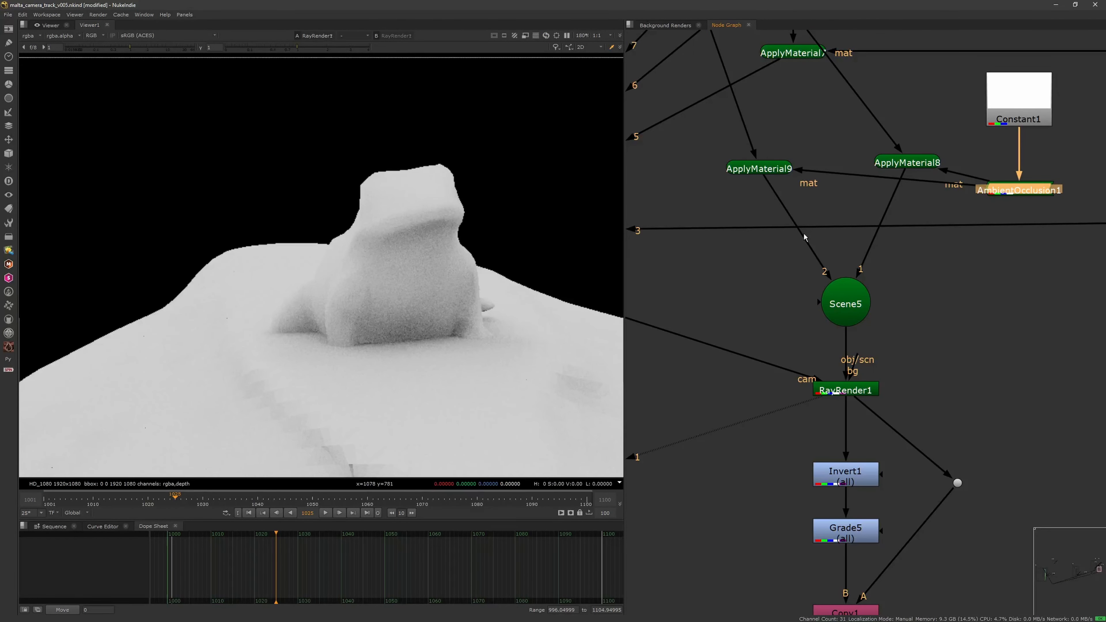
pyautogui.doubleClick(1036, 190)
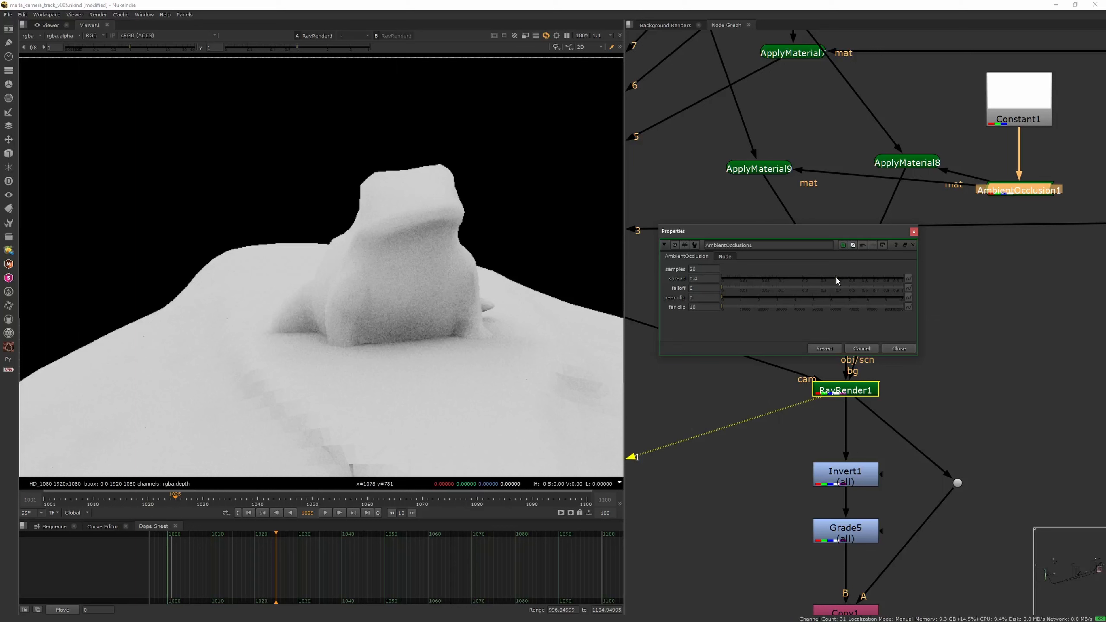
pyautogui.moveTo(836, 277); pyautogui.dragTo(986, 277)
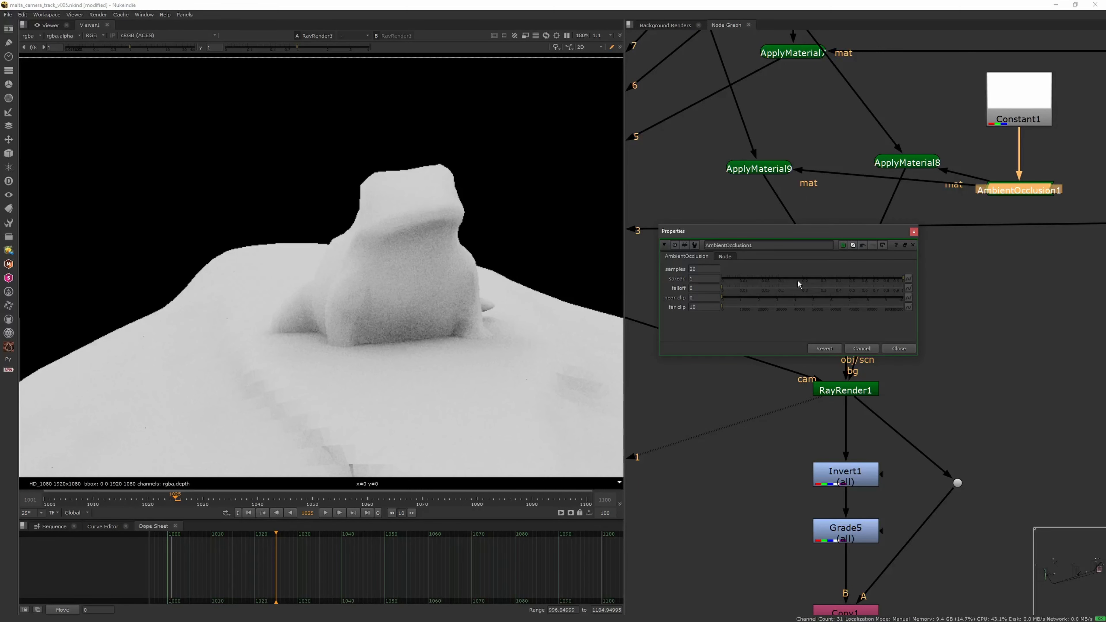
# Set the samples of AmbientOcclusion1 to 30 and close its settings.
pyautogui.write('30')
pyautogui.press('Return')
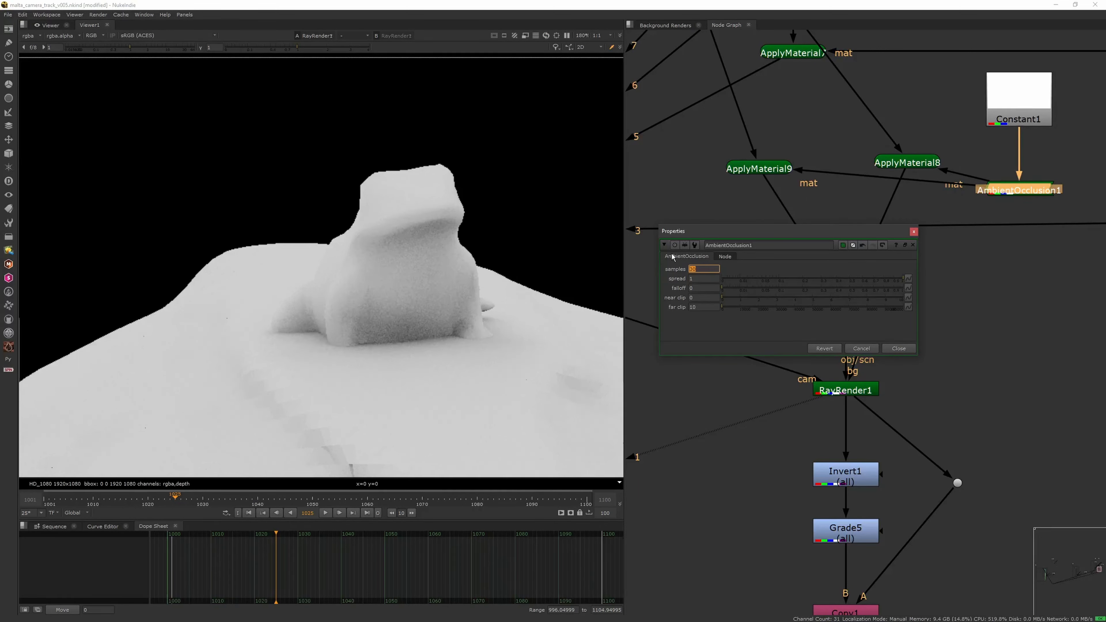
pyautogui.click(906, 348)
# Set RayRender1's stochastic samples to 10 and close its settings.
pyautogui.doubleClick(852, 392)
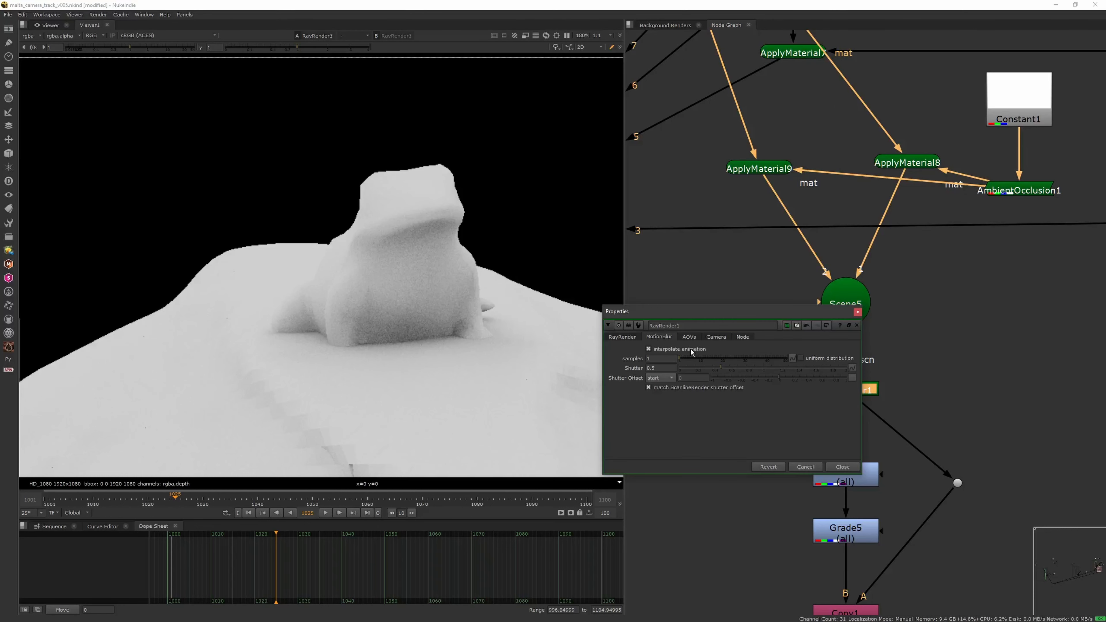
pyautogui.click(632, 338)
pyautogui.write('10')
pyautogui.press('Return')
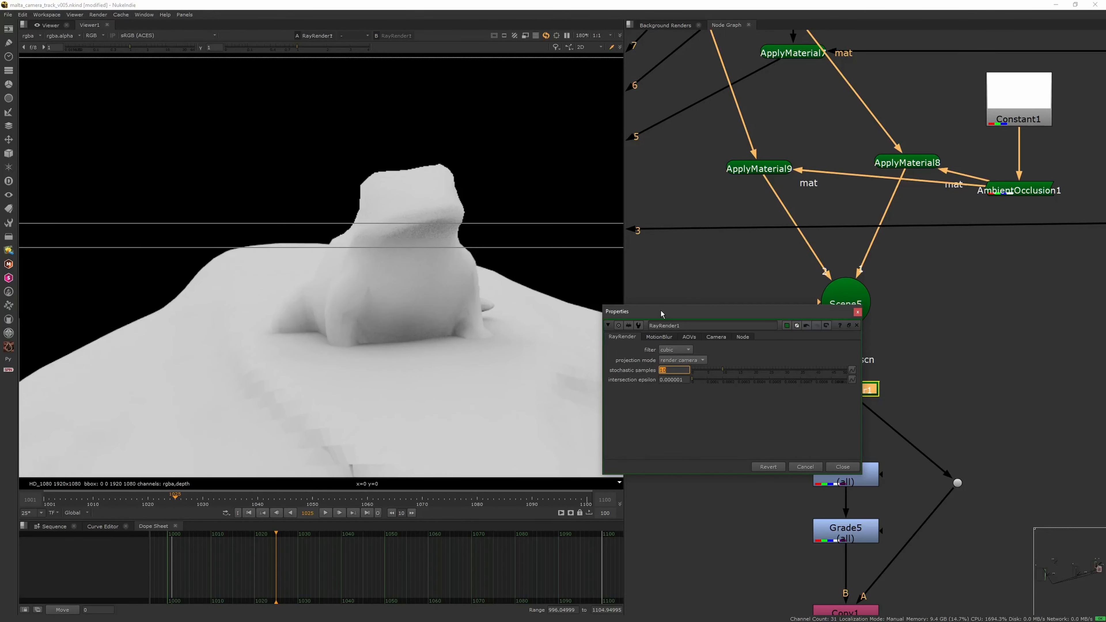
pyautogui.click(856, 312)
# View the graded composite from Grade6 at full frame and examine how the frog sits on the headland.
pyautogui.scroll(-8, 897, 351)
pyautogui.moveTo(762, 468); pyautogui.dragTo(874, 376, button='middle')
pyautogui.scroll(2, 872, 361)
pyautogui.click(859, 357)
pyautogui.press('1')
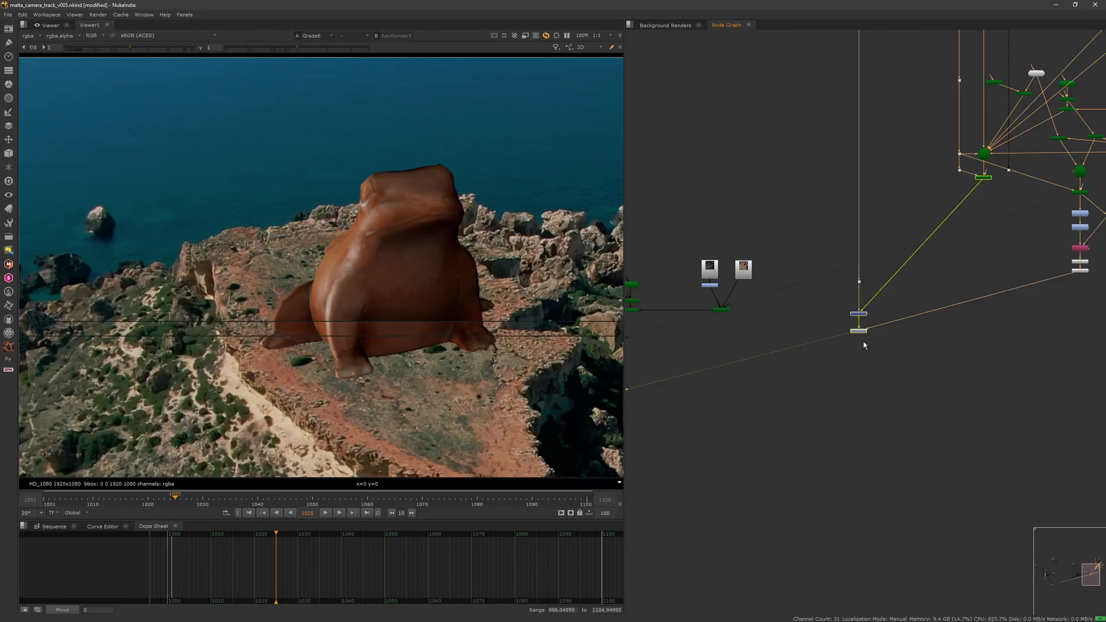
pyautogui.click(864, 346)
pyautogui.press('f')
pyautogui.moveTo(500, 363); pyautogui.dragTo(435, 412, button='middle')
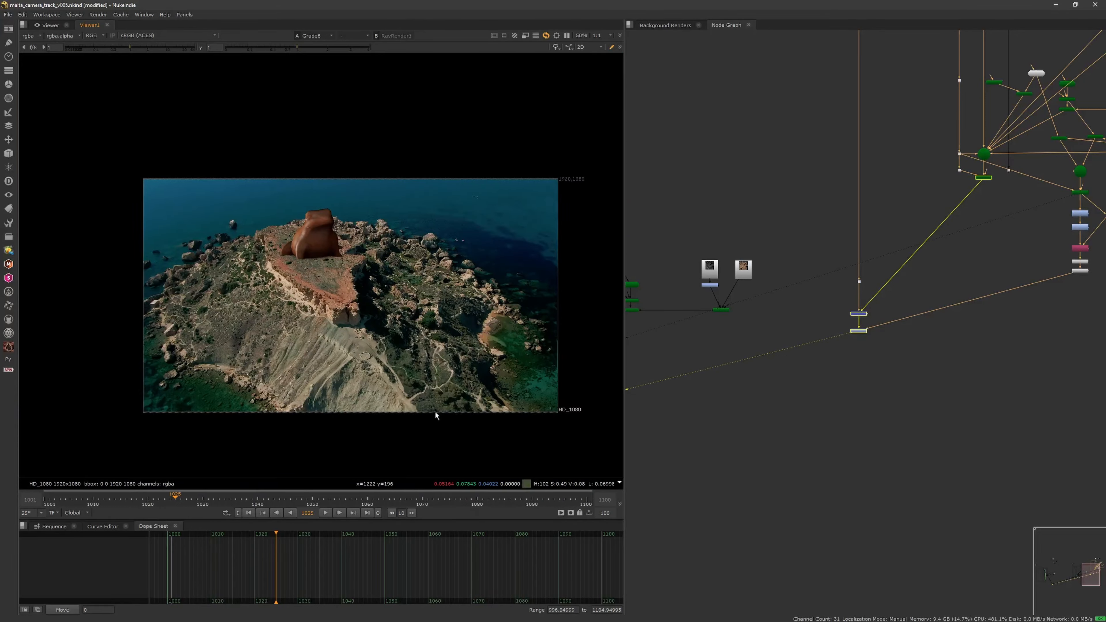
# Open TransformGeo3, tilt its pivot axes to follow the ground, and shift the frog to a Y translation of about 0.19.
pyautogui.scroll(5, 312, 205)
pyautogui.moveTo(1016, 214); pyautogui.dragTo(914, 275, button='middle')
pyautogui.scroll(6, 914, 275)
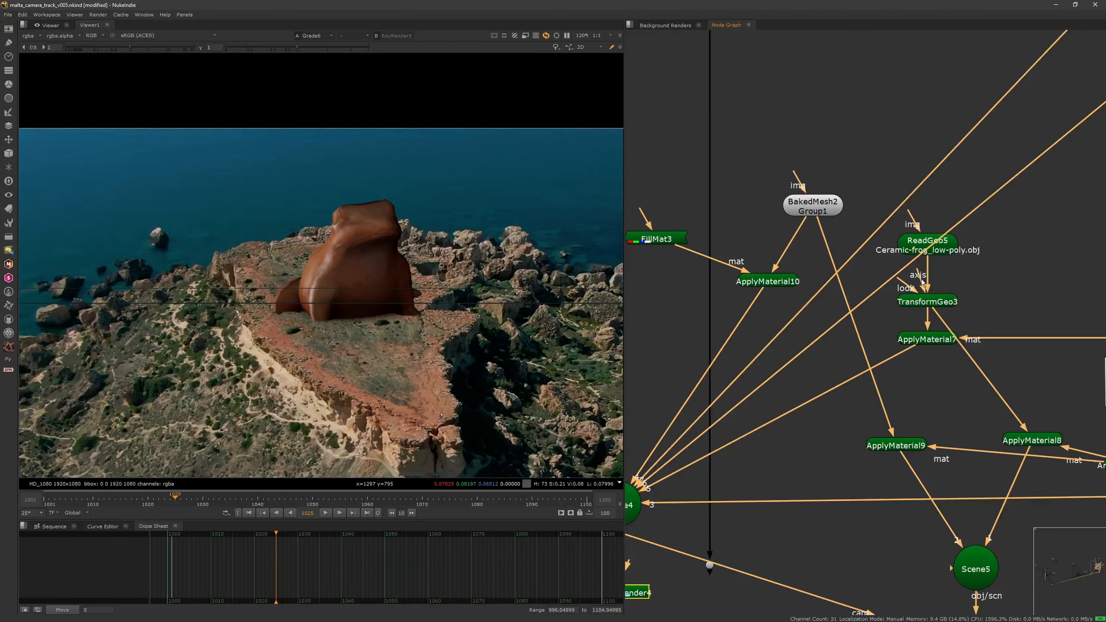
pyautogui.doubleClick(929, 302)
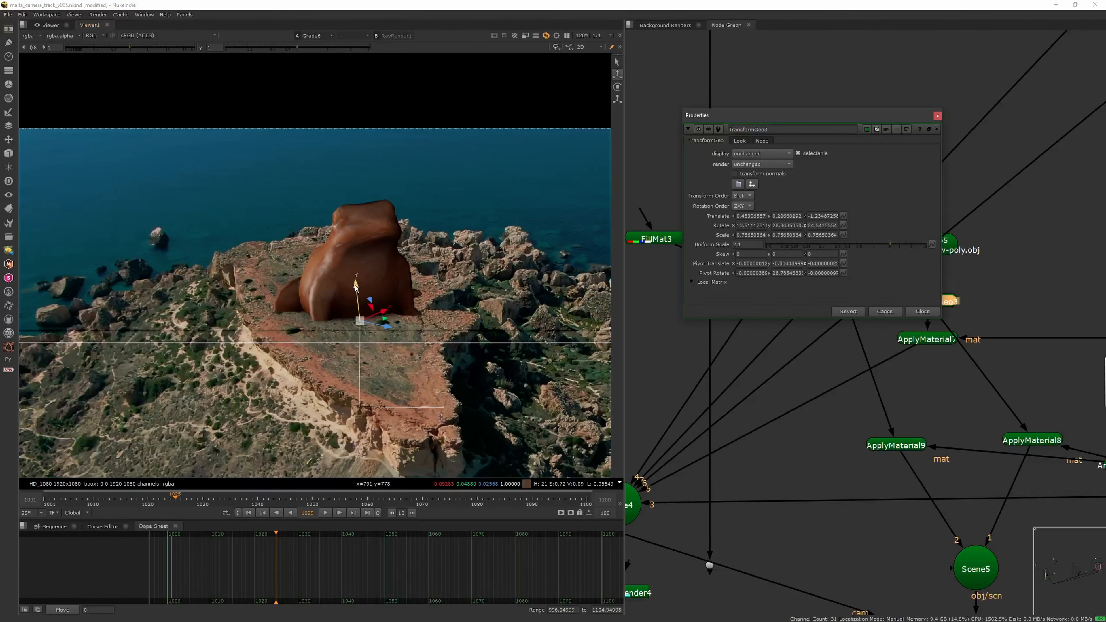
pyautogui.keyDown('ctrl'); pyautogui.moveTo(368, 313); pyautogui.dragTo(355, 280); pyautogui.keyUp('ctrl')
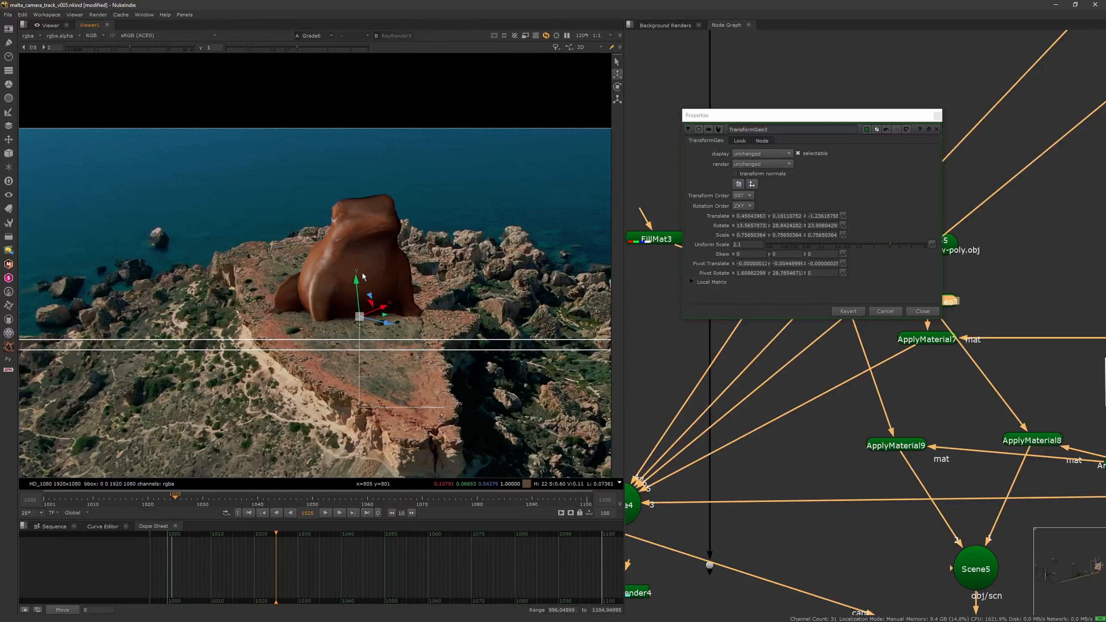
pyautogui.moveTo(357, 282); pyautogui.dragTo(356, 279)
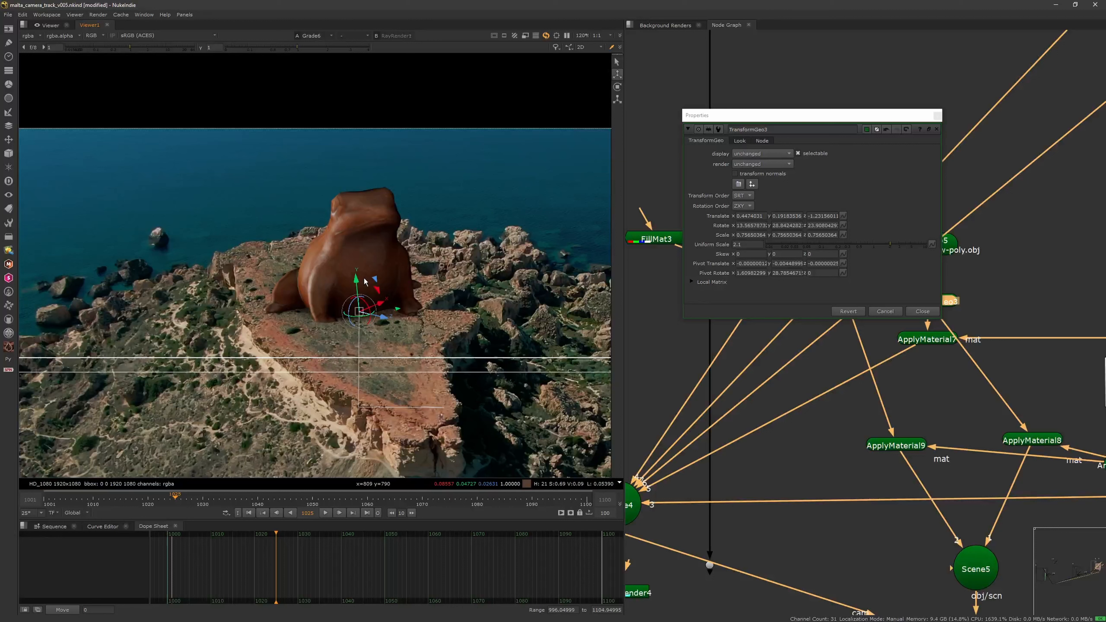
# Rotate the frog to about X 8.4, Y 27.2 and Z 17.3 so its base follows the slope.
pyautogui.click(617, 88)
pyautogui.moveTo(351, 293); pyautogui.dragTo(353, 284)
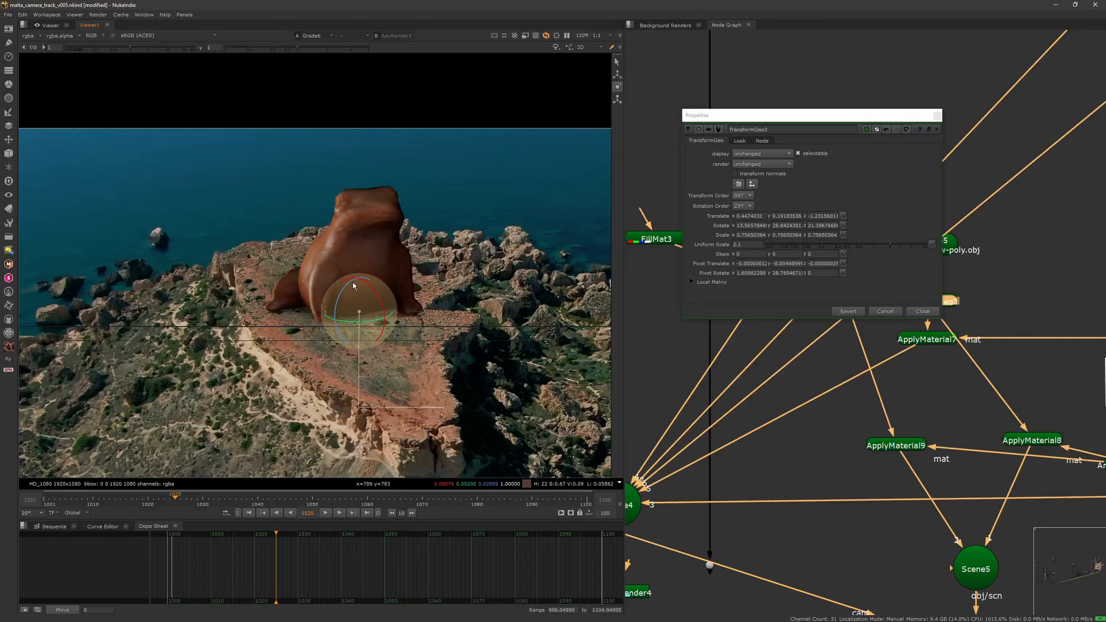
pyautogui.moveTo(357, 284); pyautogui.dragTo(353, 283)
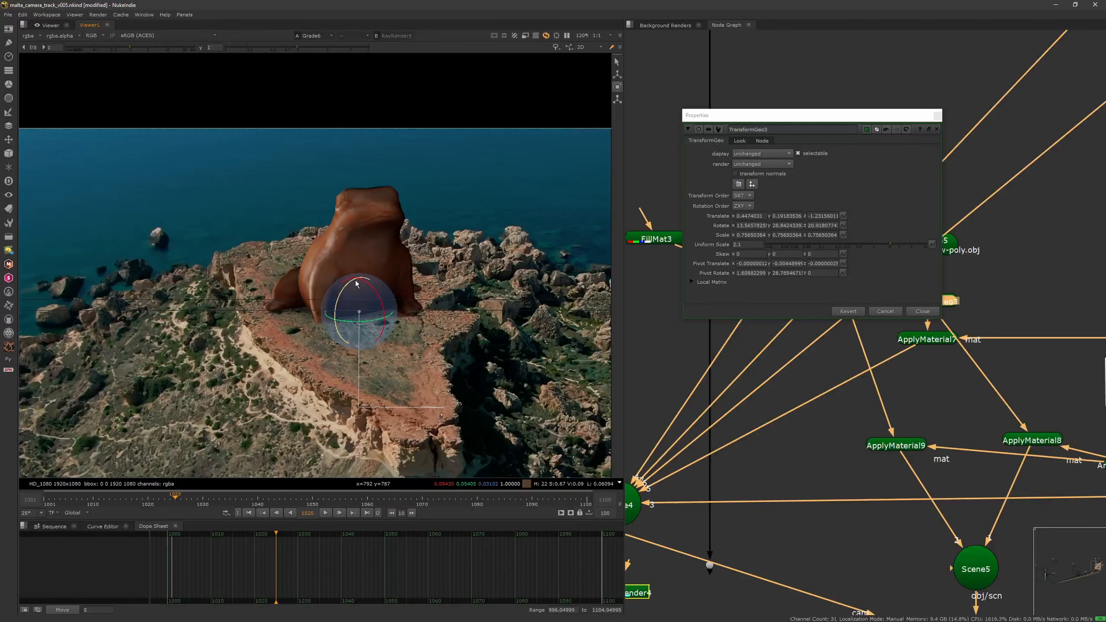
pyautogui.moveTo(356, 283); pyautogui.dragTo(357, 284)
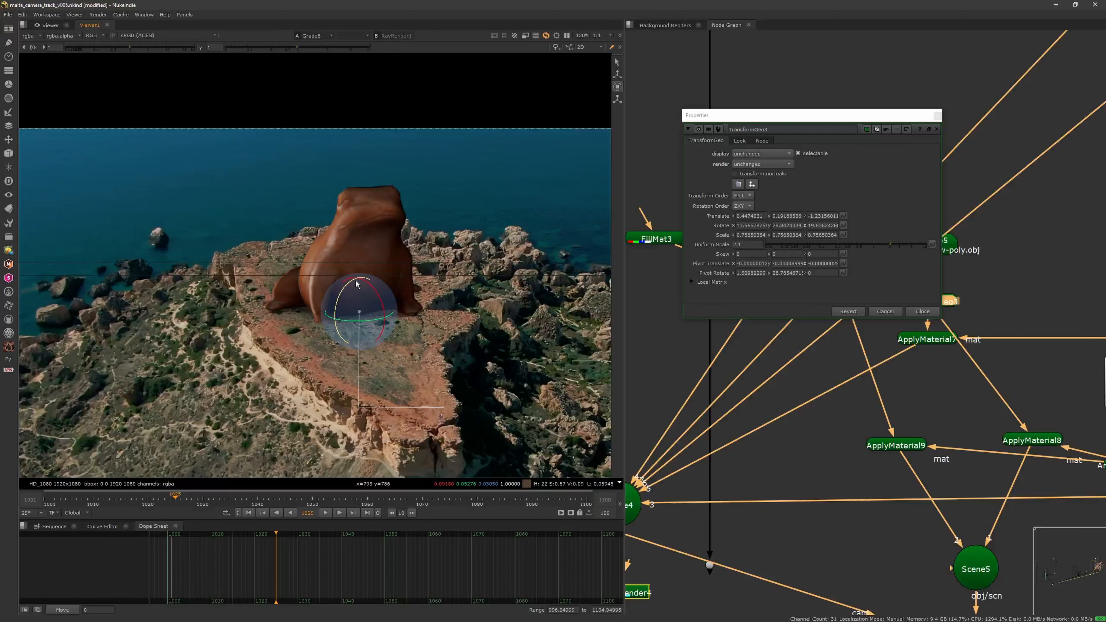
pyautogui.press('w')
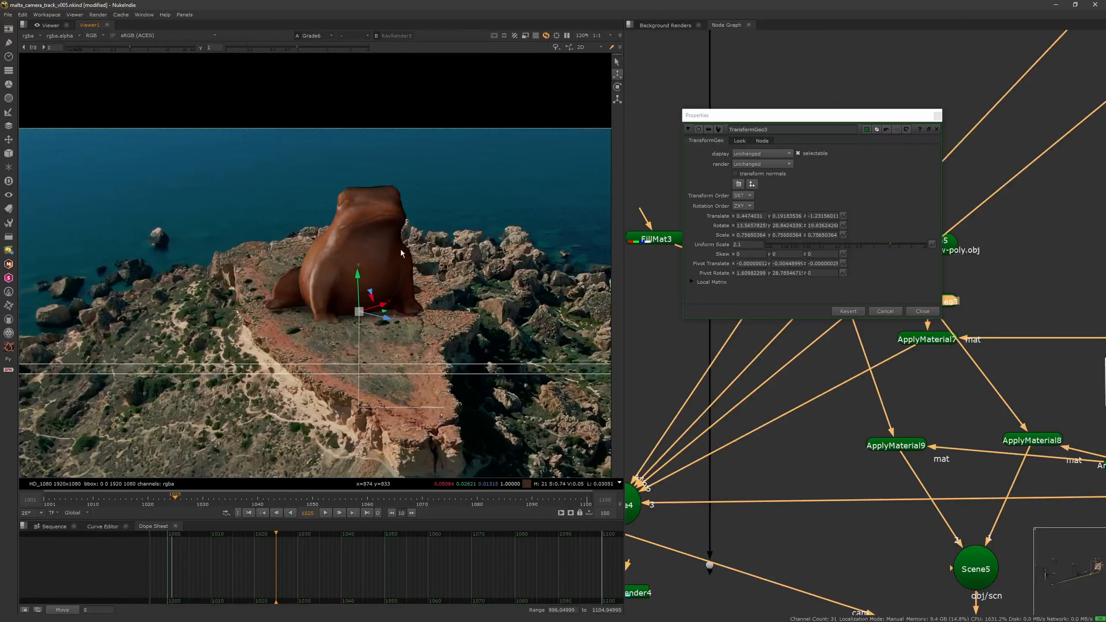
pyautogui.press('e')
pyautogui.moveTo(347, 284); pyautogui.dragTo(359, 281)
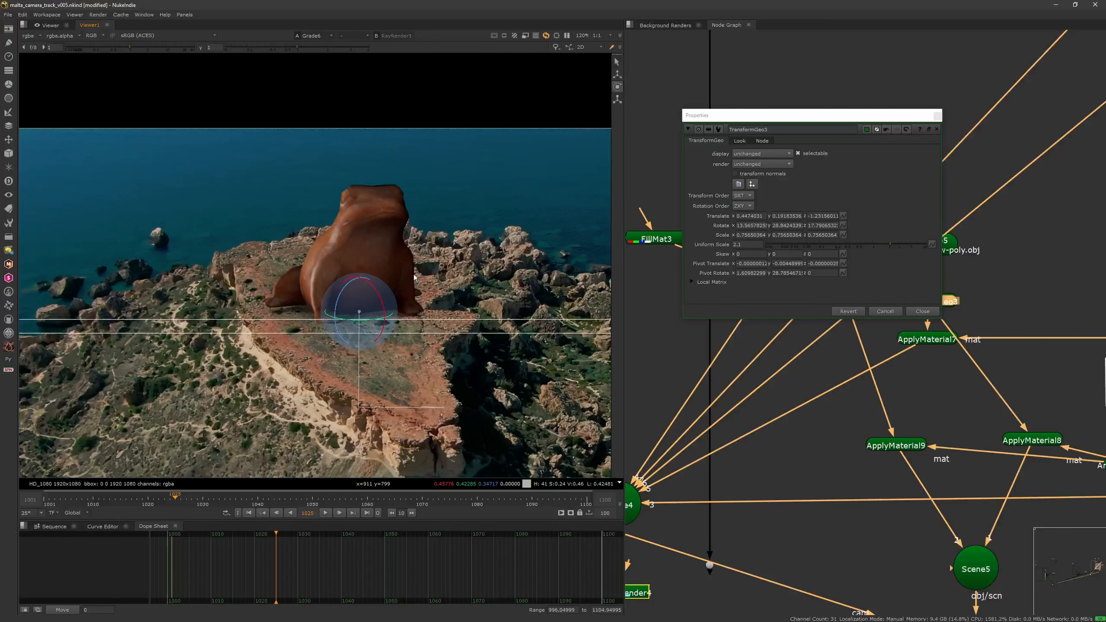
pyautogui.moveTo(351, 288); pyautogui.dragTo(370, 284)
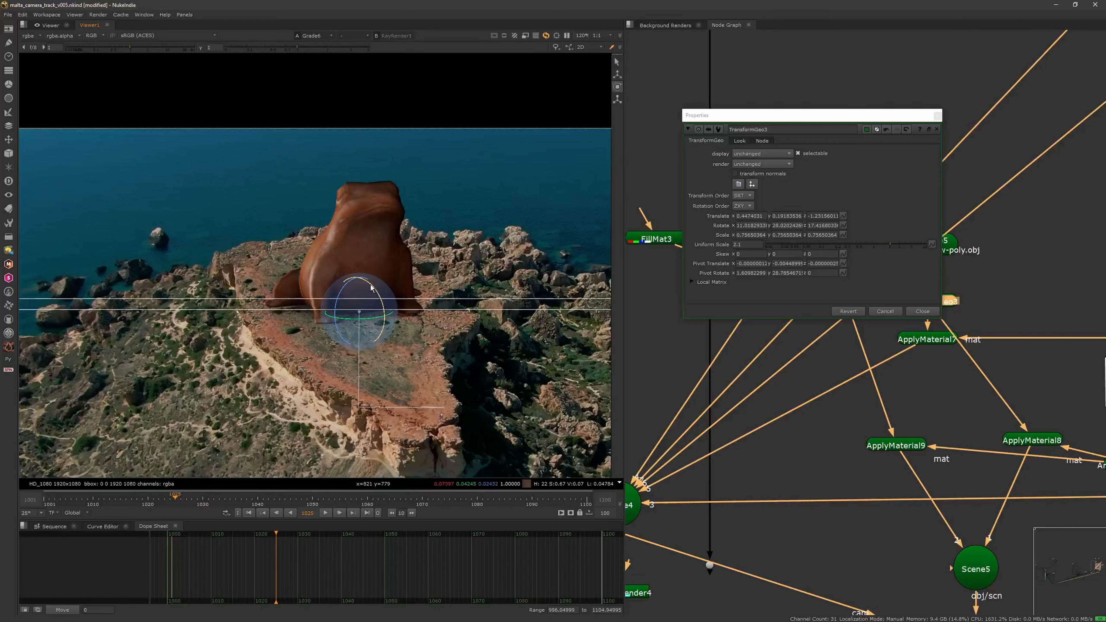
pyautogui.moveTo(386, 304); pyautogui.dragTo(377, 296)
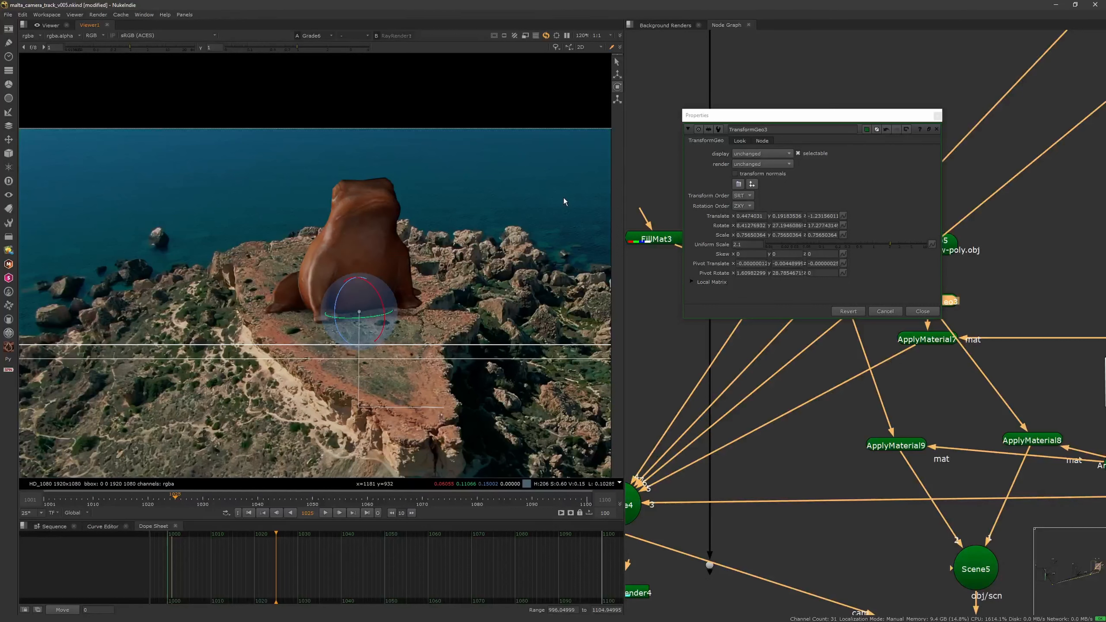
# Lower the frog slightly to about Y 0.189, rotate it to about Z 17.1, and close TransformGeo3's settings.
pyautogui.click(618, 76)
pyautogui.moveTo(355, 272); pyautogui.dragTo(356, 277)
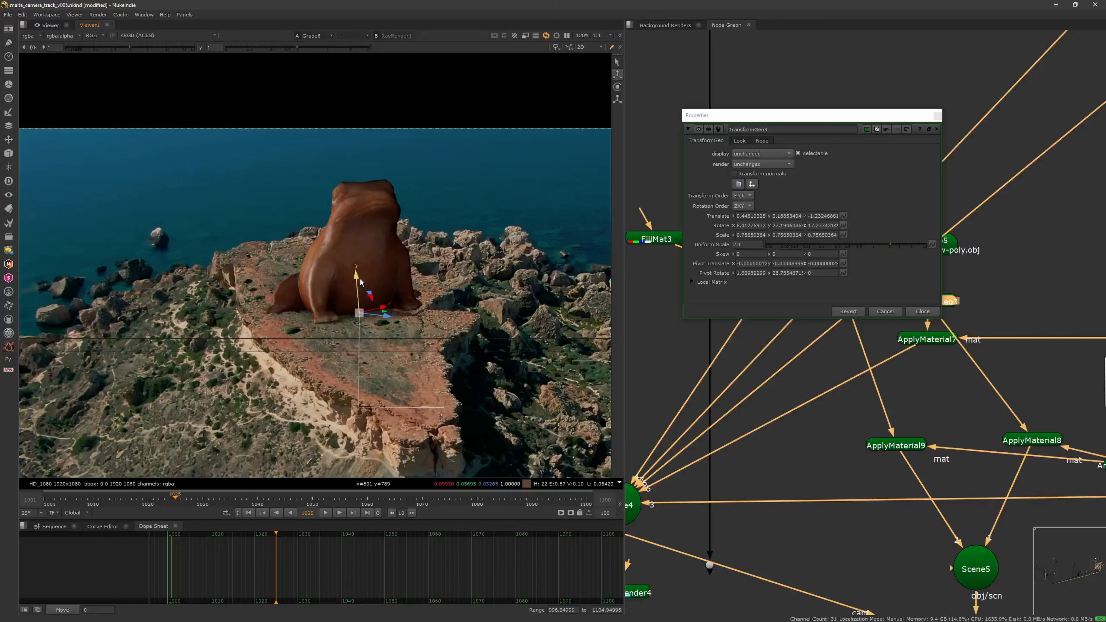
pyautogui.press('e')
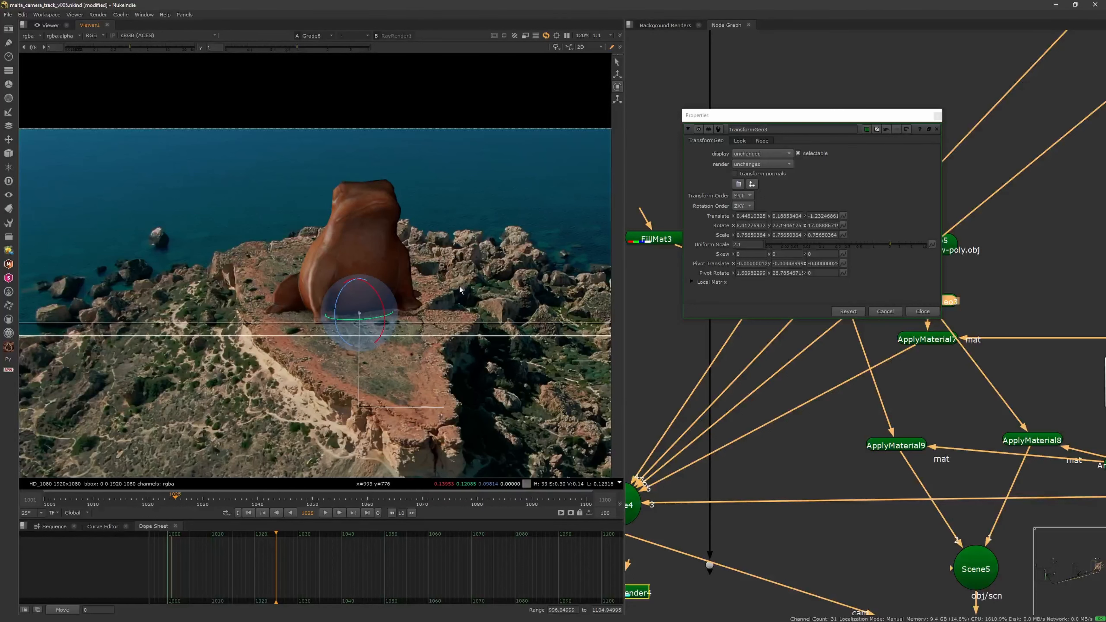
pyautogui.click(616, 76)
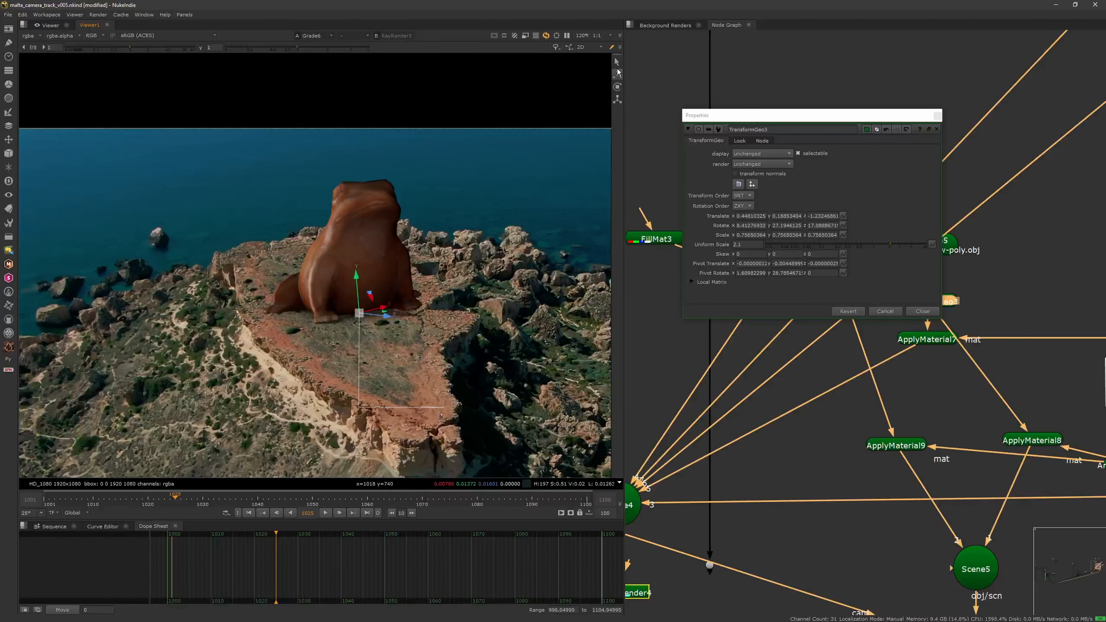
pyautogui.click(922, 312)
# Check the repositioned frog in the full frame and view the Expression1 output of the ambient occlusion branch.
pyautogui.scroll(3, 487, 358)
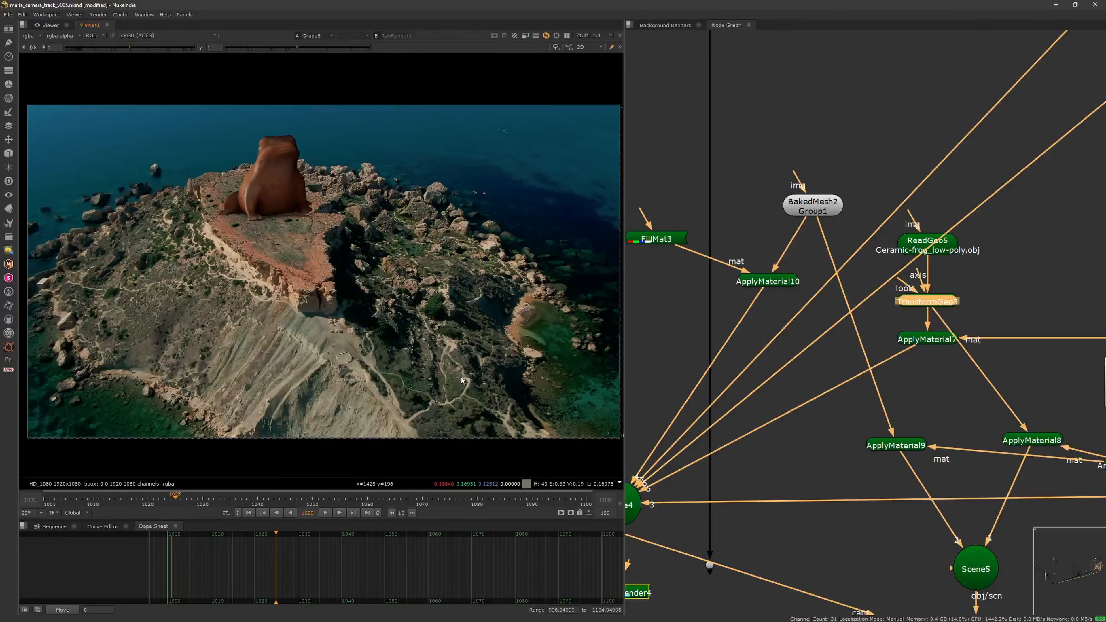
pyautogui.scroll(-2, 487, 358)
pyautogui.scroll(-8, 805, 434)
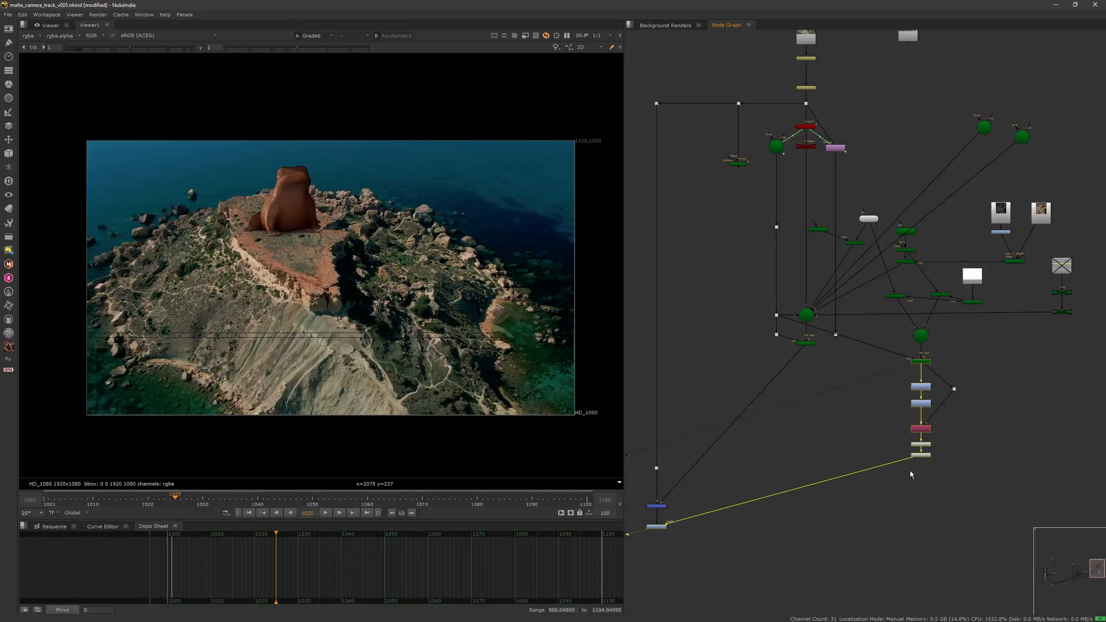
pyautogui.press('1')
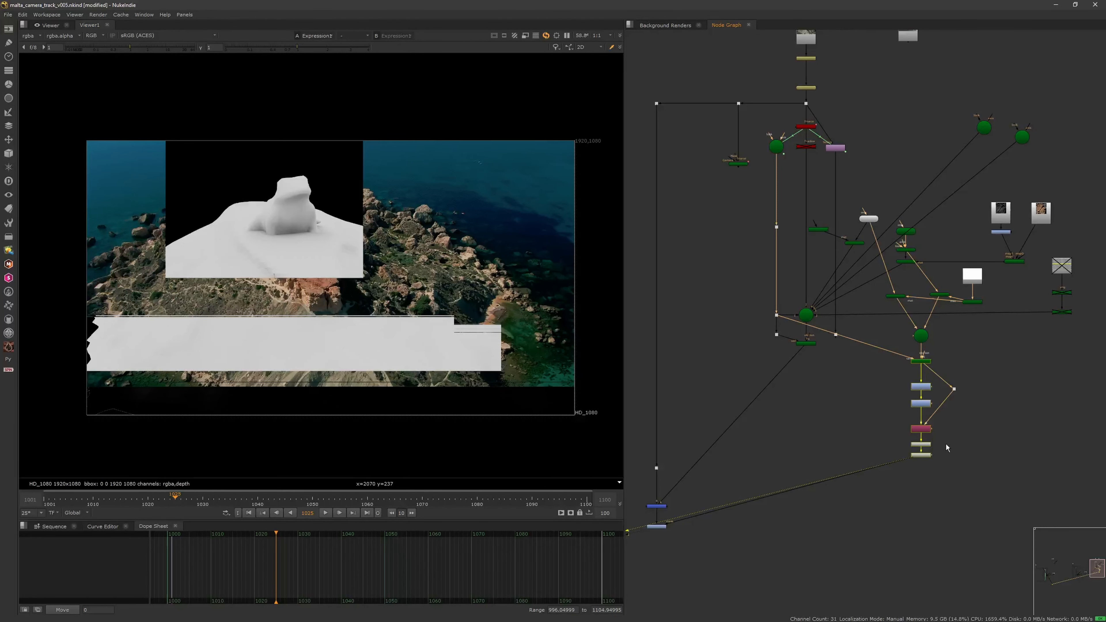
pyautogui.scroll(3, 937, 352)
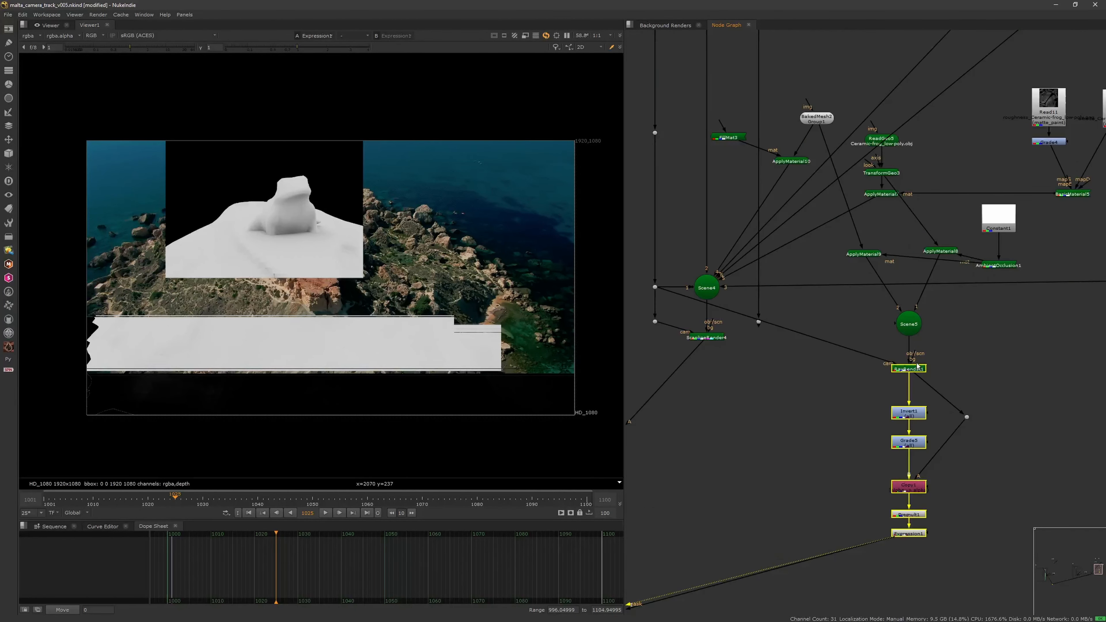
# Reset RayRender1's stochastic samples to 0, check AmbientOcclusion1's settings, and close both nodes' settings.
pyautogui.doubleClick(908, 368)
pyautogui.keyDown('ctrl'); pyautogui.click(712, 369); pyautogui.keyUp('ctrl')
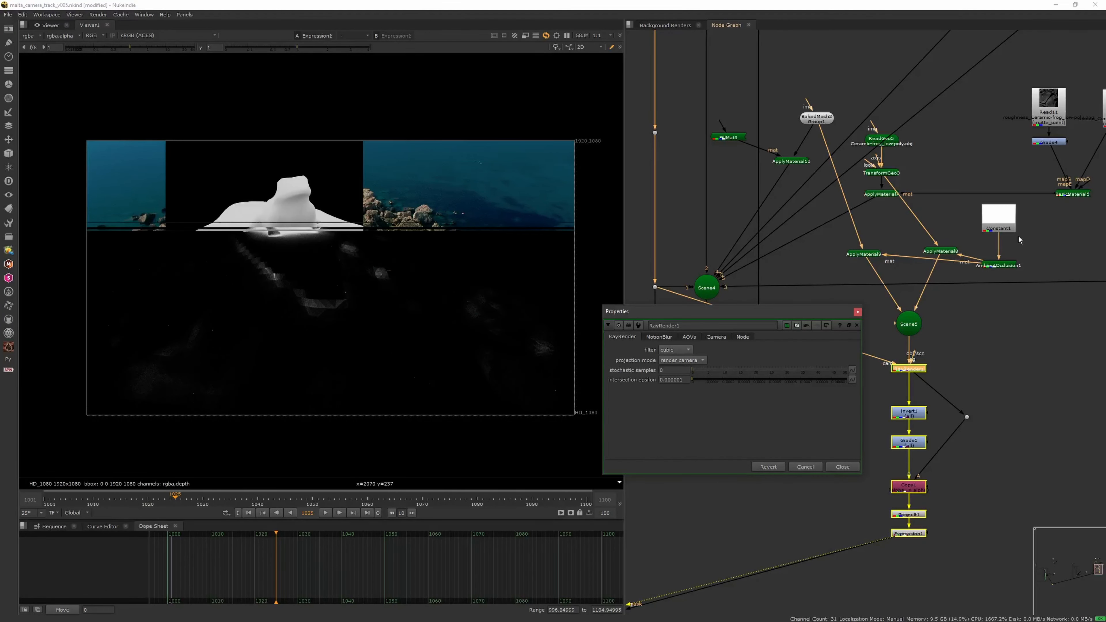
pyautogui.doubleClick(997, 265)
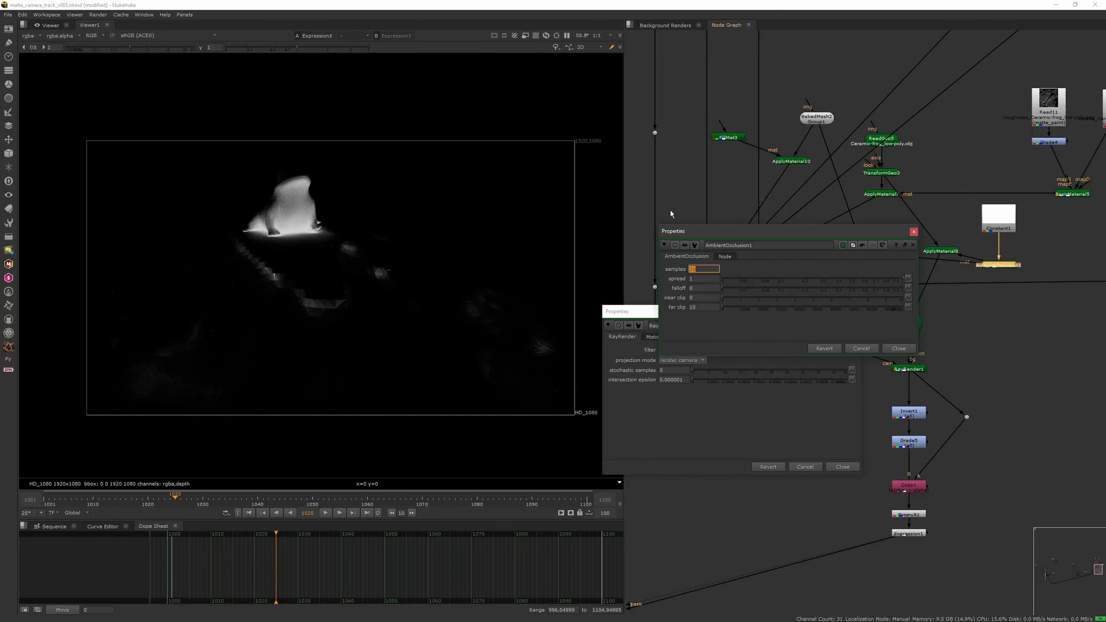
pyautogui.click(913, 231)
pyautogui.click(857, 313)
# Add a Roto node and draw a closed Bezier shape around the frog and its contact shadow at frame 1001.
pyautogui.press('o')
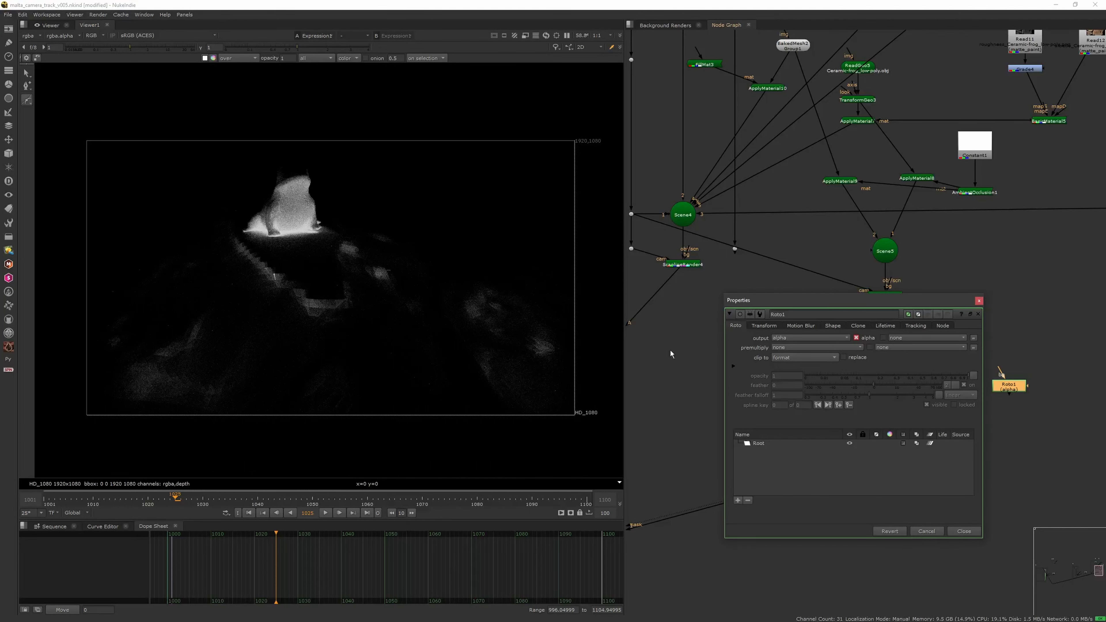
pyautogui.click(251, 513)
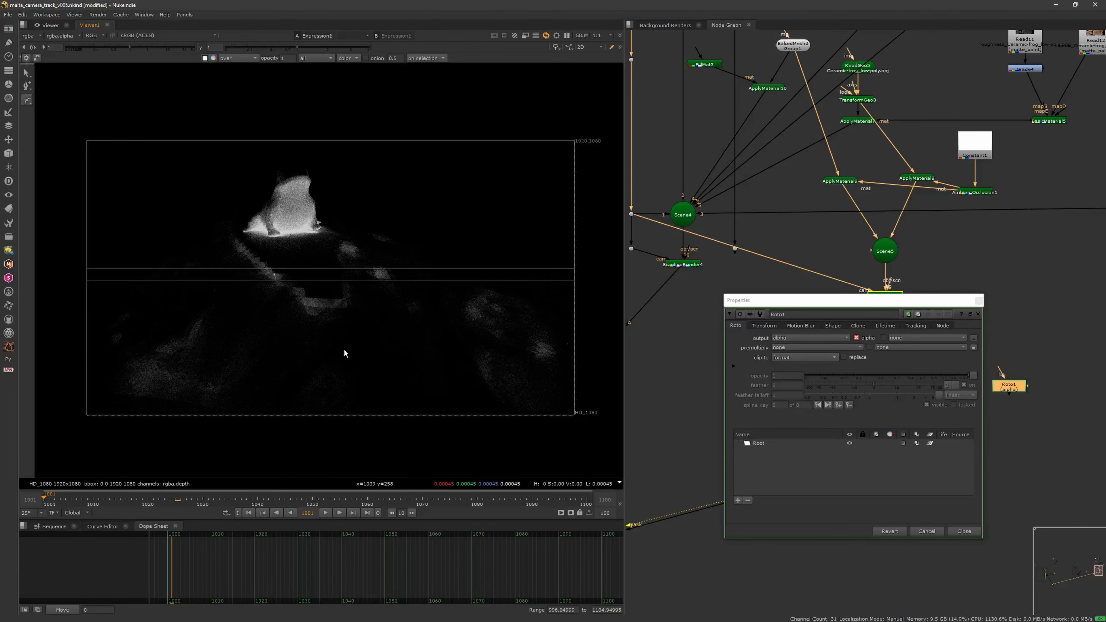
pyautogui.scroll(2, 348, 355)
pyautogui.scroll(1, 331, 352)
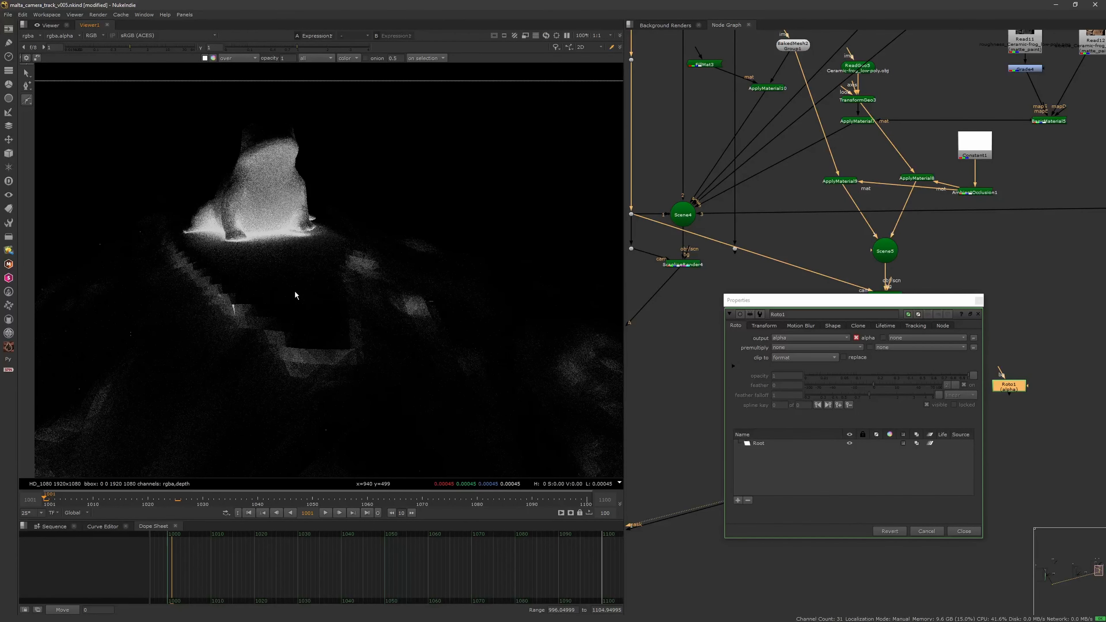
pyautogui.click(174, 211)
pyautogui.click(178, 239)
pyautogui.click(199, 255)
pyautogui.click(232, 268)
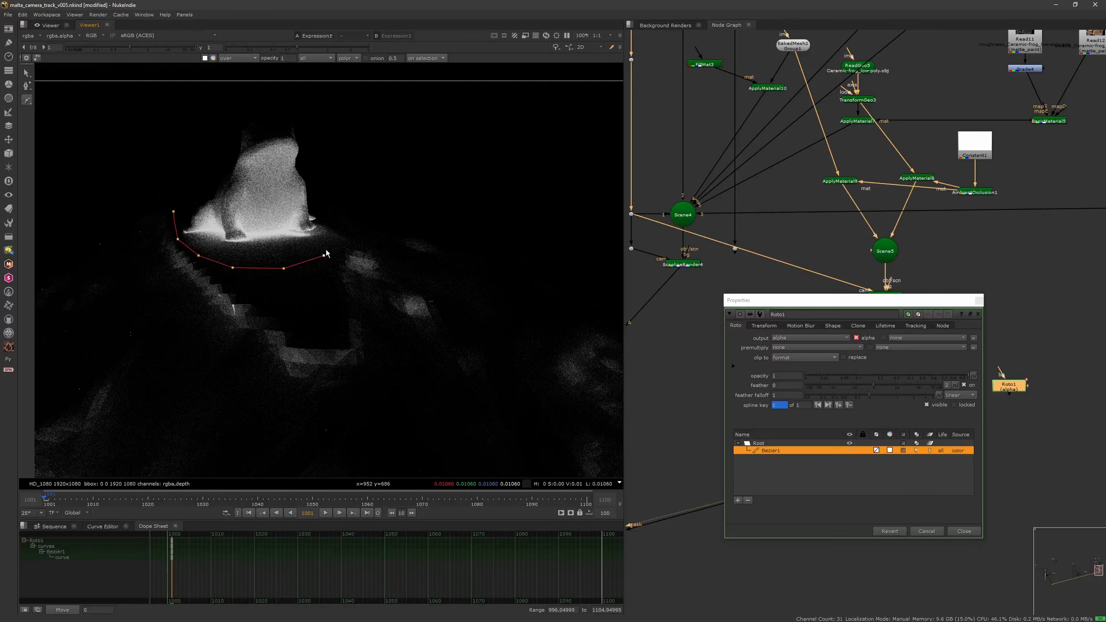
pyautogui.click(174, 213)
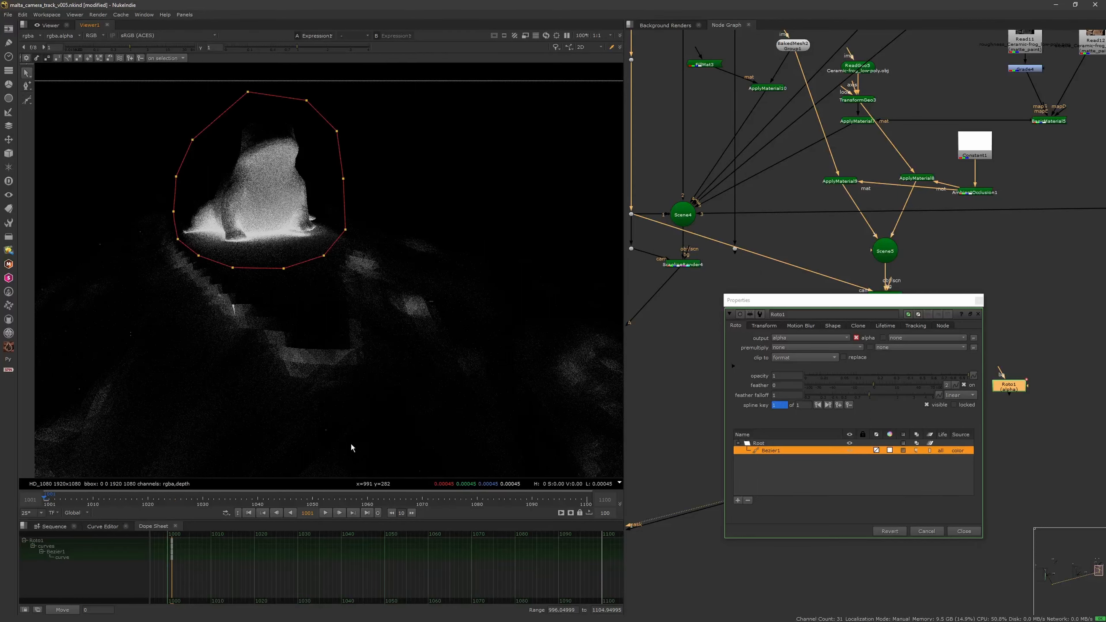
# Go to frame 1100 and set the viewer's selection mode to Rectangle Selection.
pyautogui.moveTo(374, 76)
pyautogui.mouseDown()
pyautogui.moveTo(302, 109)
pyautogui.moveTo(68, 348)
pyautogui.mouseUp()
pyautogui.moveTo(341, 225); pyautogui.dragTo(412, 241, button='middle')
pyautogui.click(557, 48)
pyautogui.click(565, 66)
pyautogui.click(557, 47)
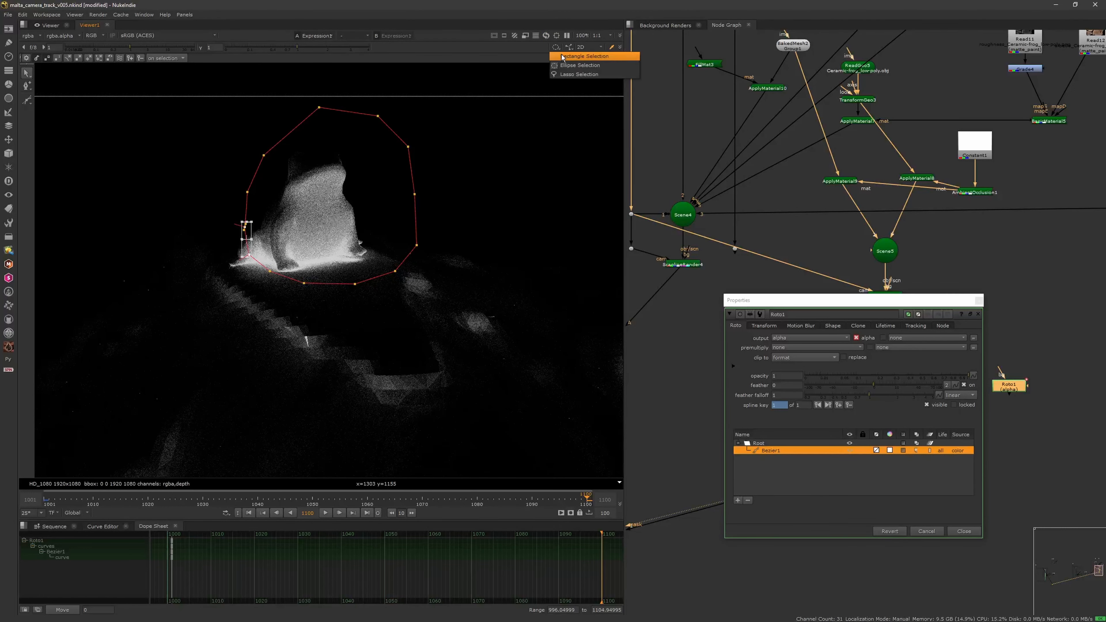
pyautogui.click(567, 56)
# Reposition the whole roto shape over the frog at frame 1100, smooth its points, check its motion across the shot, and close Roto1's settings.
pyautogui.moveTo(371, 187); pyautogui.dragTo(403, 229, button='middle')
pyautogui.click(403, 230)
pyautogui.hotkey('ctrl', 'a')
pyautogui.moveTo(360, 265); pyautogui.dragTo(361, 295)
pyautogui.press('z')
pyautogui.click(254, 514)
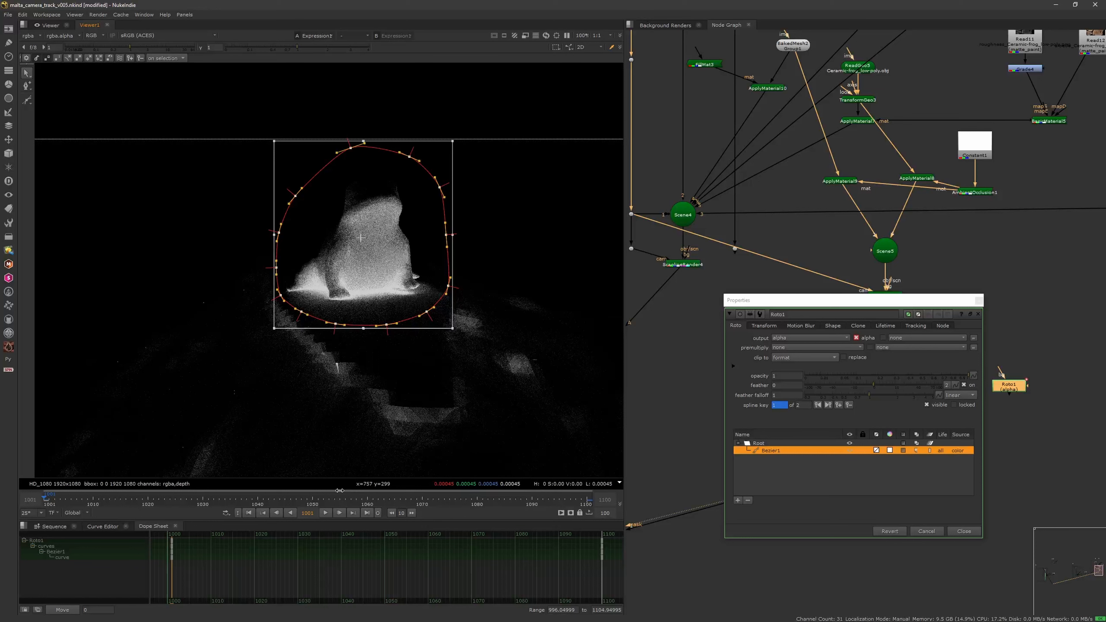
pyautogui.moveTo(340, 490); pyautogui.dragTo(307, 496)
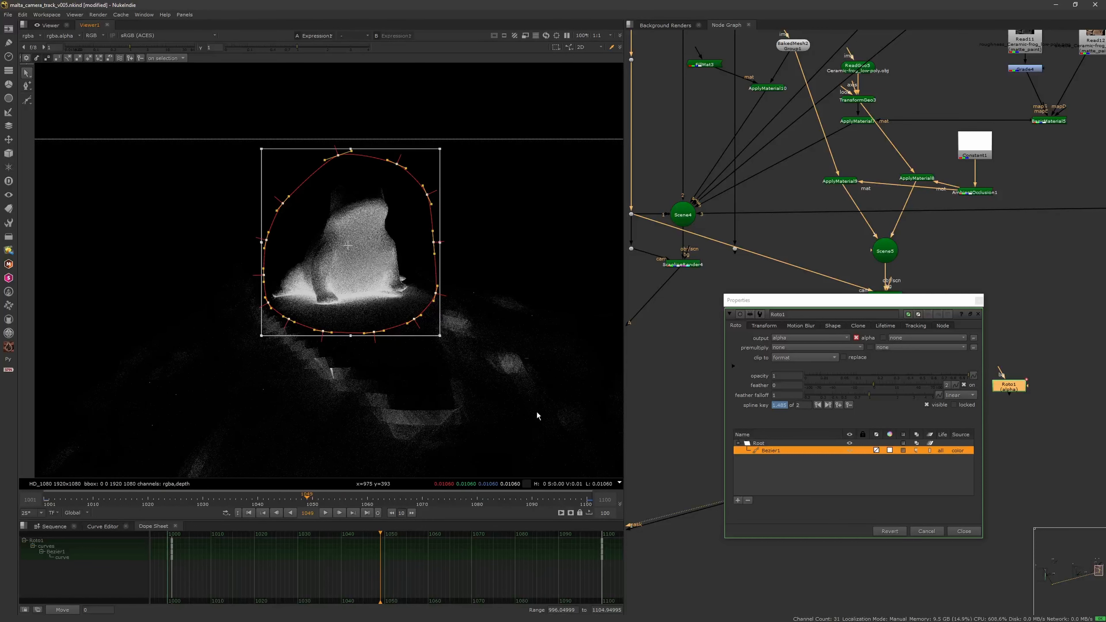
pyautogui.click(977, 528)
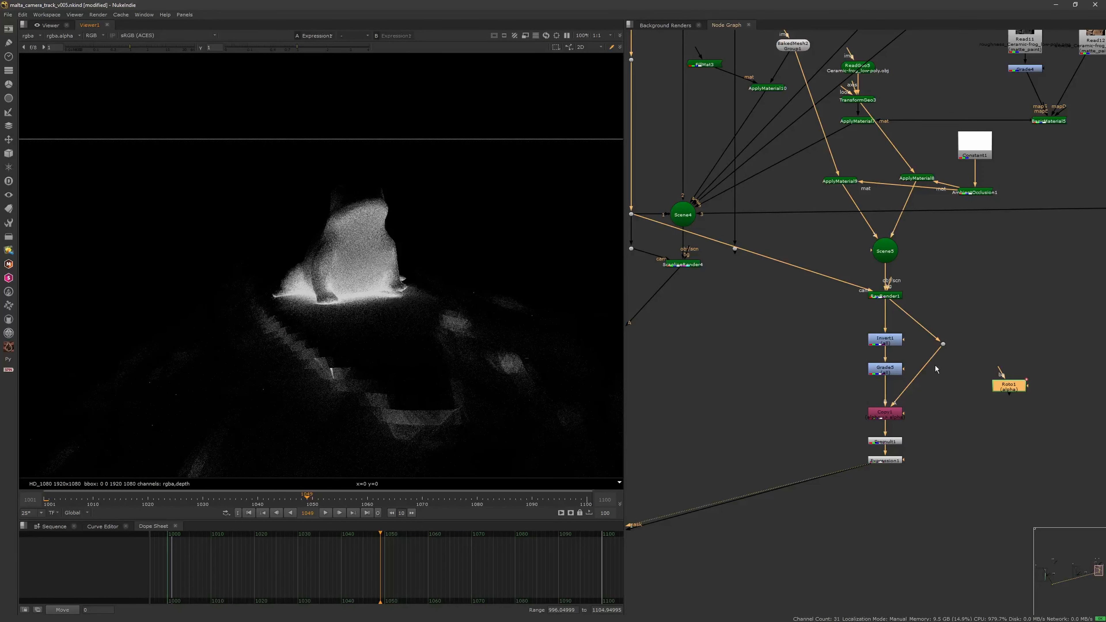
pyautogui.press('k')
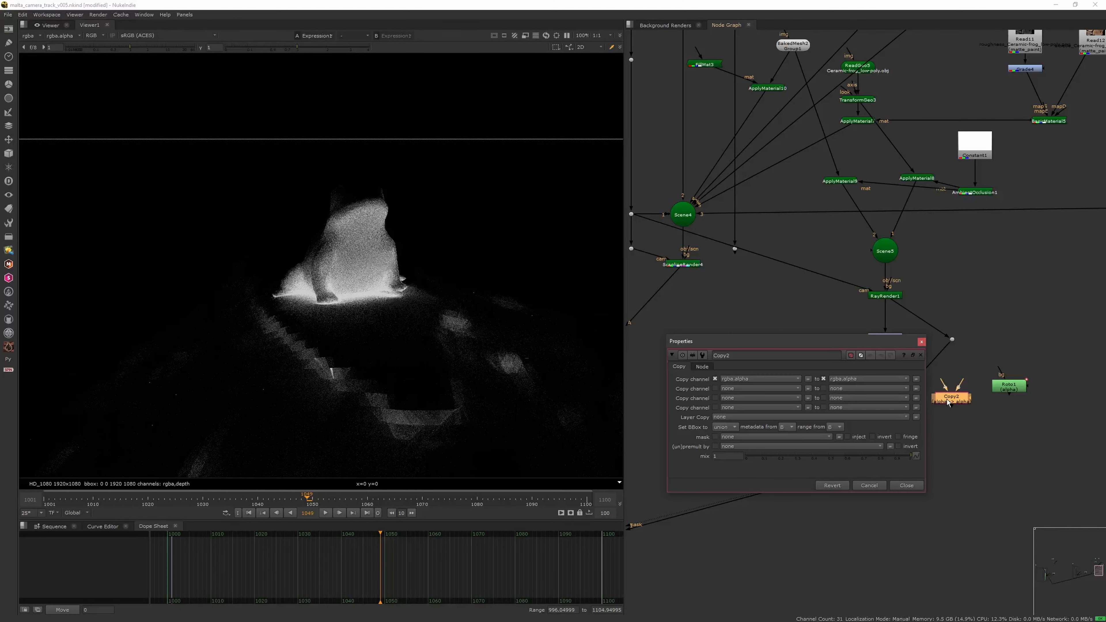
pyautogui.click(921, 342)
pyautogui.press('Delete')
# Add a Merge node on the dot branch feeding the Copy node, connect Roto1 to its A input, and view its alpha.
pyautogui.press('m')
pyautogui.click(908, 330)
pyautogui.moveTo(944, 386)
pyautogui.mouseDown()
pyautogui.moveTo(934, 372)
pyautogui.moveTo(955, 397)
pyautogui.mouseUp()
pyautogui.moveTo(939, 382); pyautogui.dragTo(949, 406)
pyautogui.press('1')
pyautogui.press('a')
pyautogui.click(951, 404)
# Set Merge4's operation to mask, close its settings, and view the masked occlusion at Expression1.
pyautogui.doubleClick(966, 405)
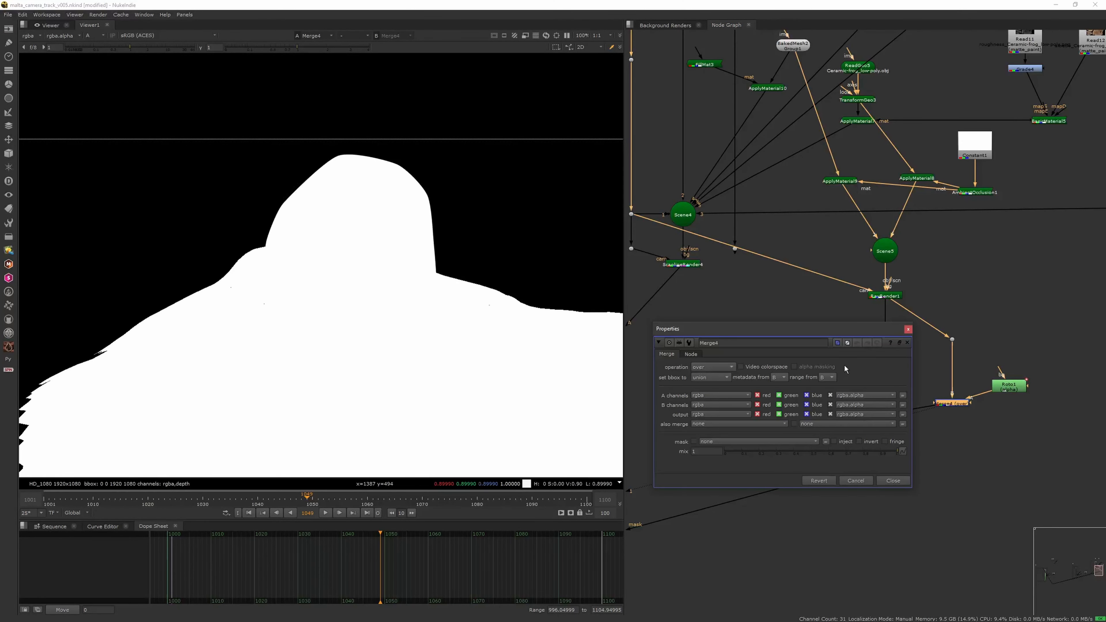
pyautogui.click(709, 368)
pyautogui.click(714, 314)
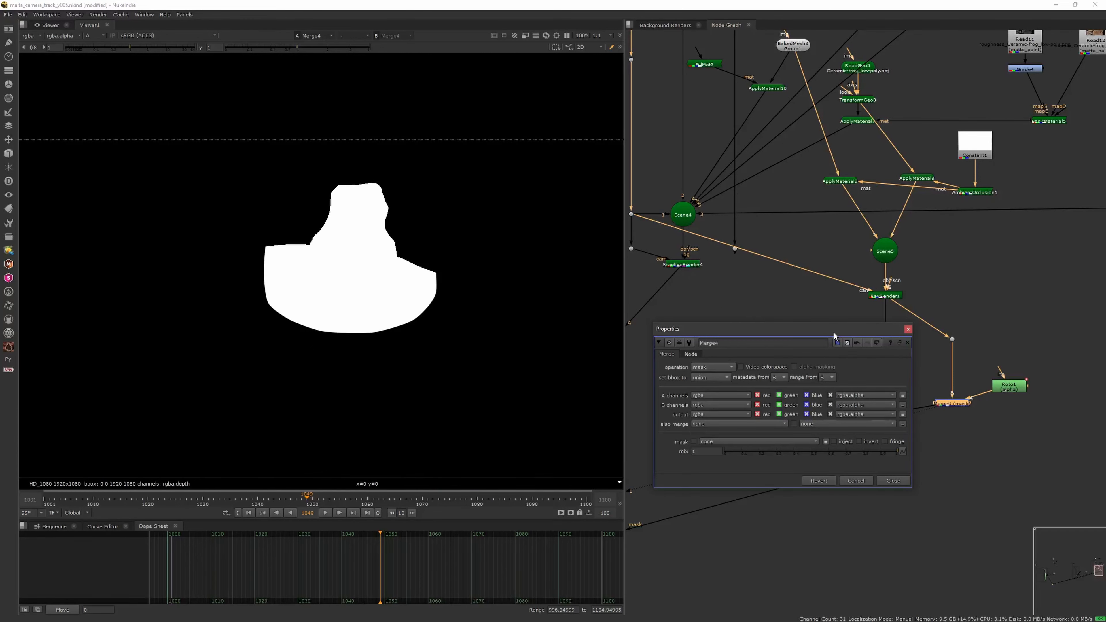
pyautogui.click(908, 330)
pyautogui.click(750, 382)
pyautogui.press('a')
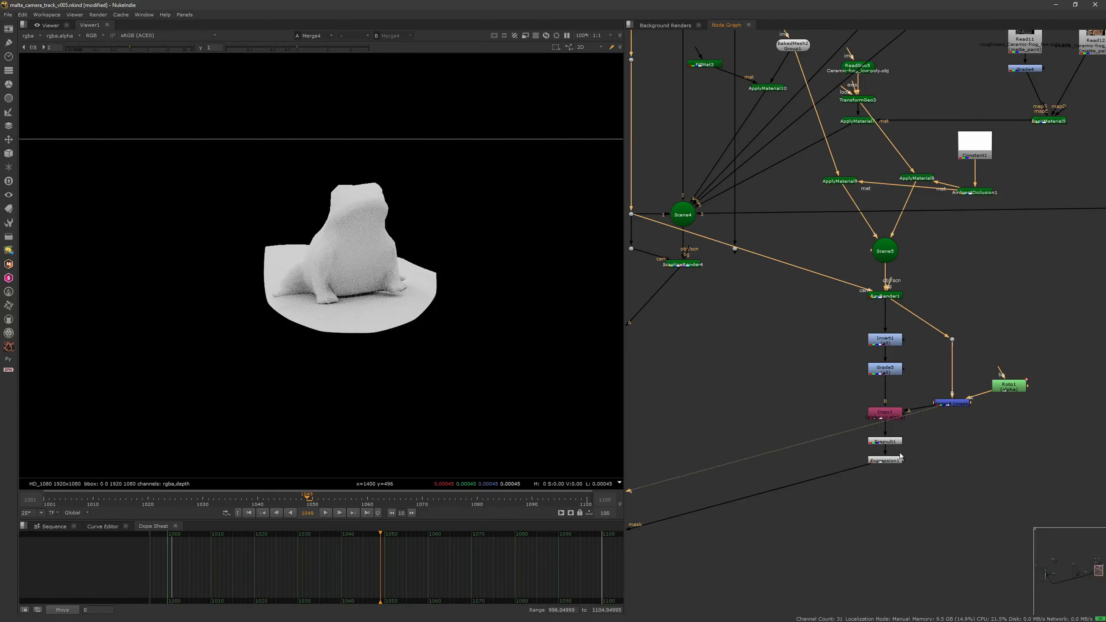
pyautogui.click(889, 463)
pyautogui.press('1')
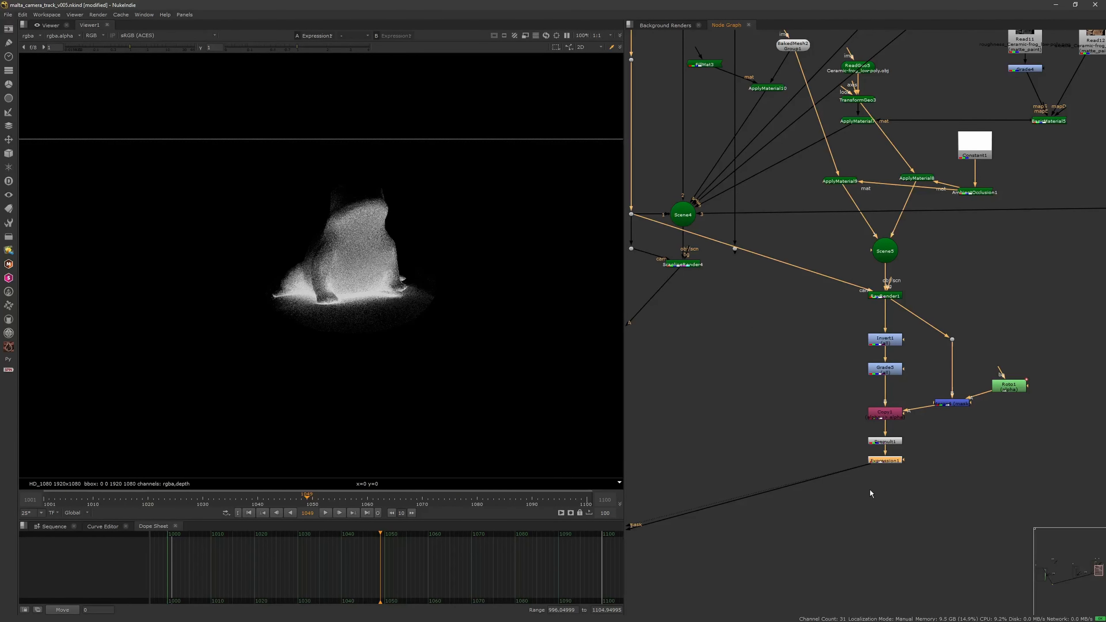
# Check the feather settings of Roto1's Bezier shape and close the node's settings.
pyautogui.moveTo(995, 389); pyautogui.dragTo(999, 400)
pyautogui.doubleClick(999, 400)
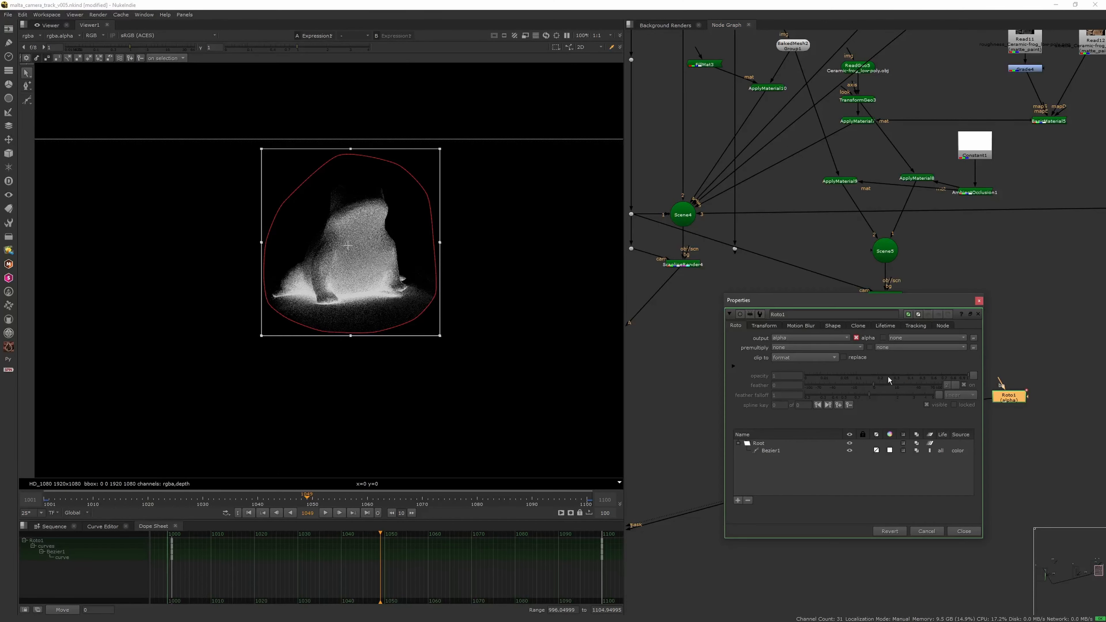
pyautogui.click(781, 450)
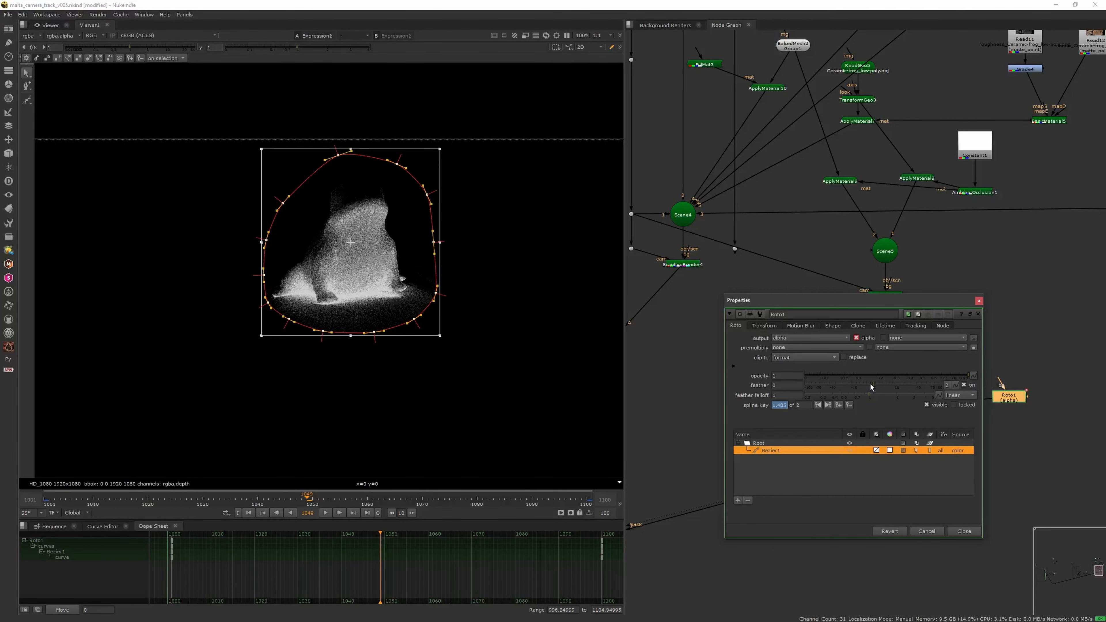
pyautogui.click(979, 301)
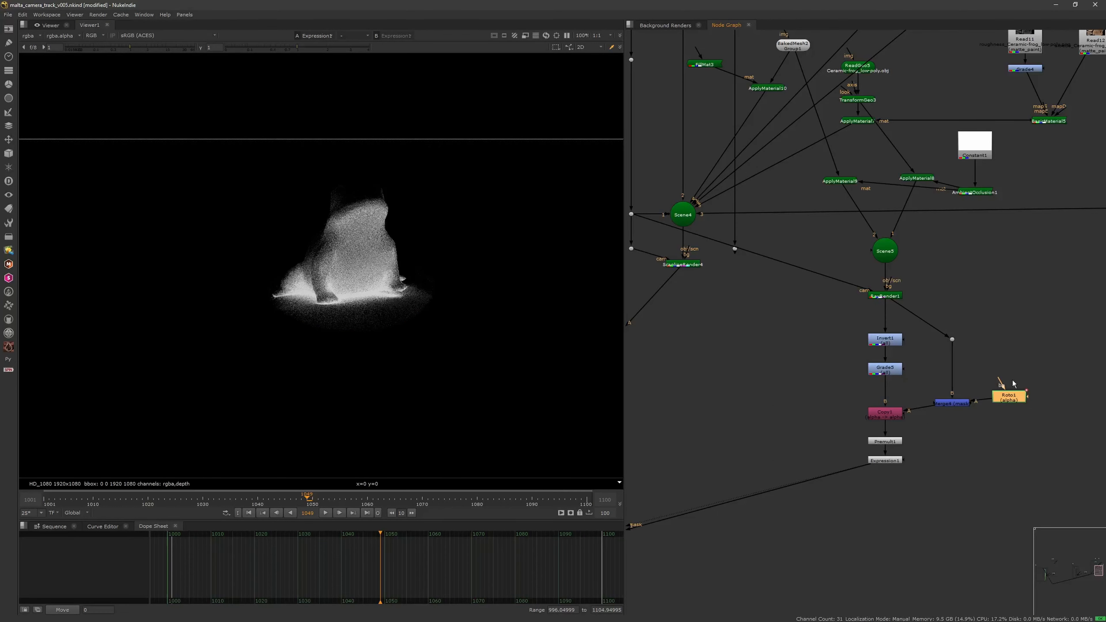
# Add a Blur node after Roto1, set its size to 21.5, and close its settings.
pyautogui.moveTo(1017, 402); pyautogui.dragTo(1015, 371)
pyautogui.press('b')
pyautogui.moveTo(851, 379); pyautogui.dragTo(866, 379)
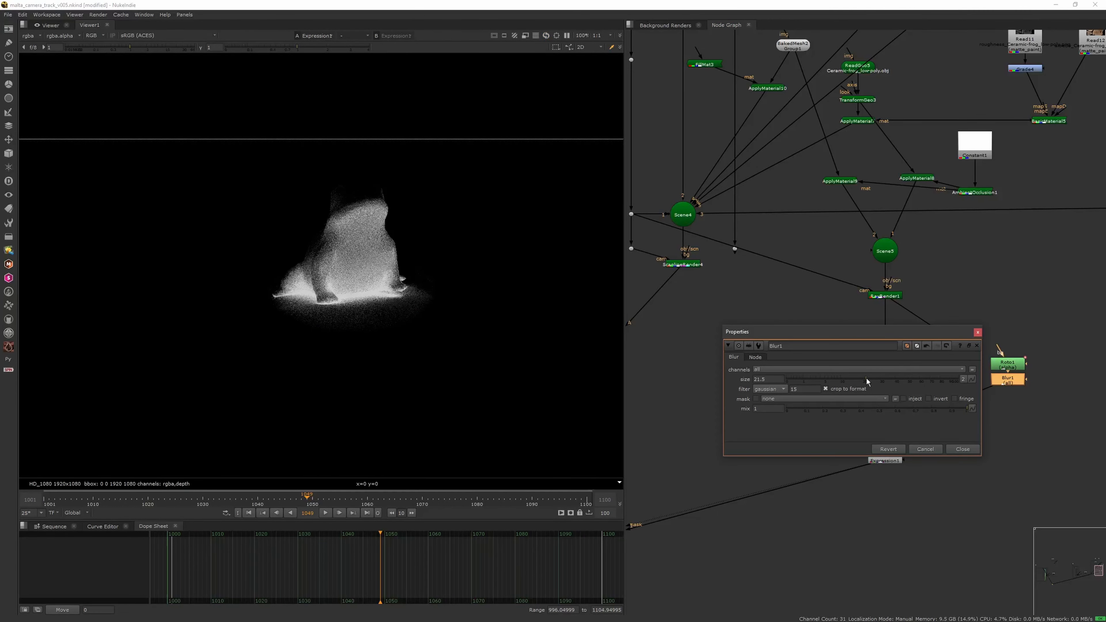
pyautogui.click(977, 333)
# View the final Grade6 composite and examine the contact shadow around the frog's base.
pyautogui.moveTo(893, 427); pyautogui.dragTo(967, 402, button='middle')
pyautogui.scroll(-6, 975, 394)
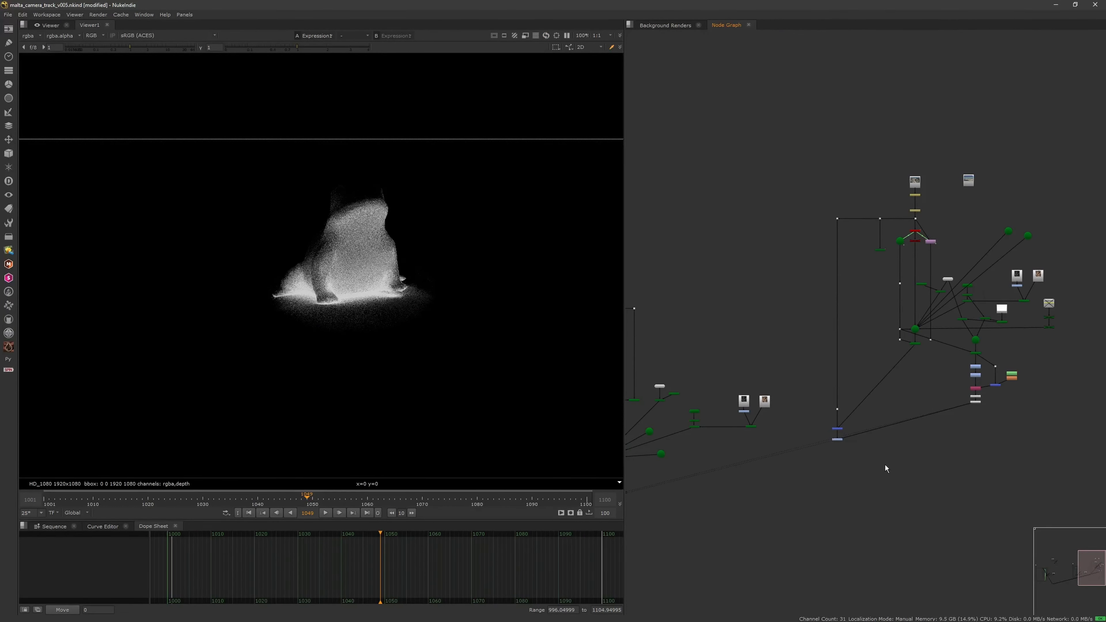
pyautogui.click(884, 465)
pyautogui.press('1')
pyautogui.scroll(-2, 432, 382)
pyautogui.scroll(5, 431, 314)
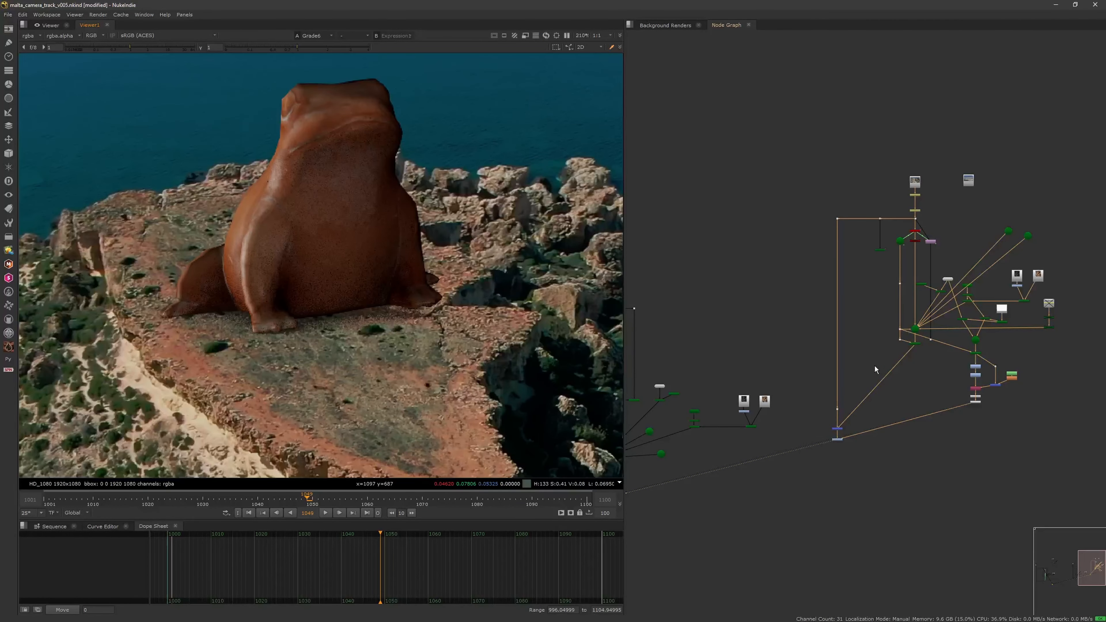
# Show Scene4 in the 3D view, open TransformGeo3's settings, and examine how the frog sits on the ground mesh.
pyautogui.scroll(8, 874, 365)
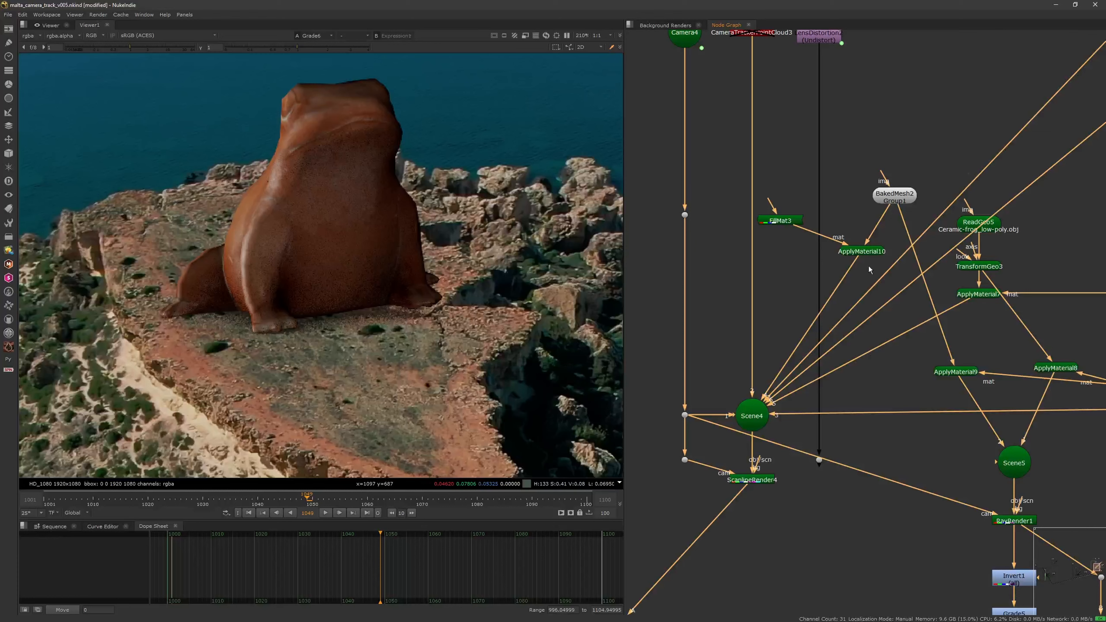
pyautogui.click(755, 412)
pyautogui.press('1')
pyautogui.click(718, 298)
pyautogui.scroll(4, 505, 299)
pyautogui.keyDown('ctrl'); pyautogui.moveTo(495, 299); pyautogui.dragTo(567, 273); pyautogui.keyUp('ctrl')
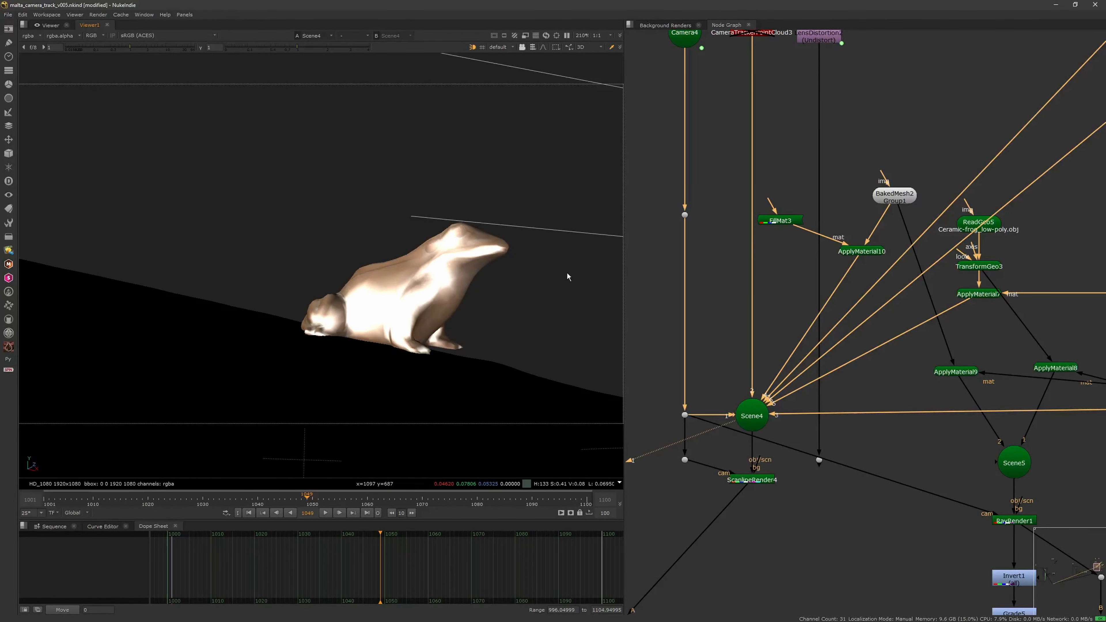
pyautogui.doubleClick(977, 267)
pyautogui.keyDown('ctrl'); pyautogui.moveTo(487, 306); pyautogui.dragTo(447, 286); pyautogui.keyUp('ctrl')
pyautogui.scroll(-3, 496, 314)
pyautogui.scroll(4, 444, 306)
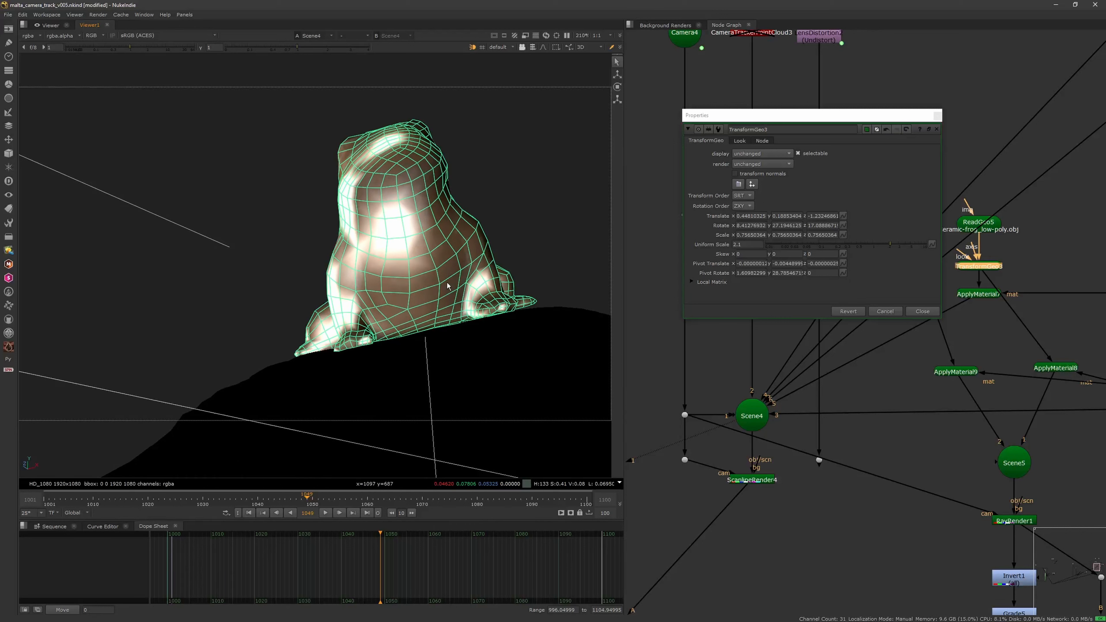
# Tilt the frog to rotation about 11.1, 28.0, 15.4, shift it slightly so its feet meet the ground, and close TransformGeo3's settings.
pyautogui.click(616, 87)
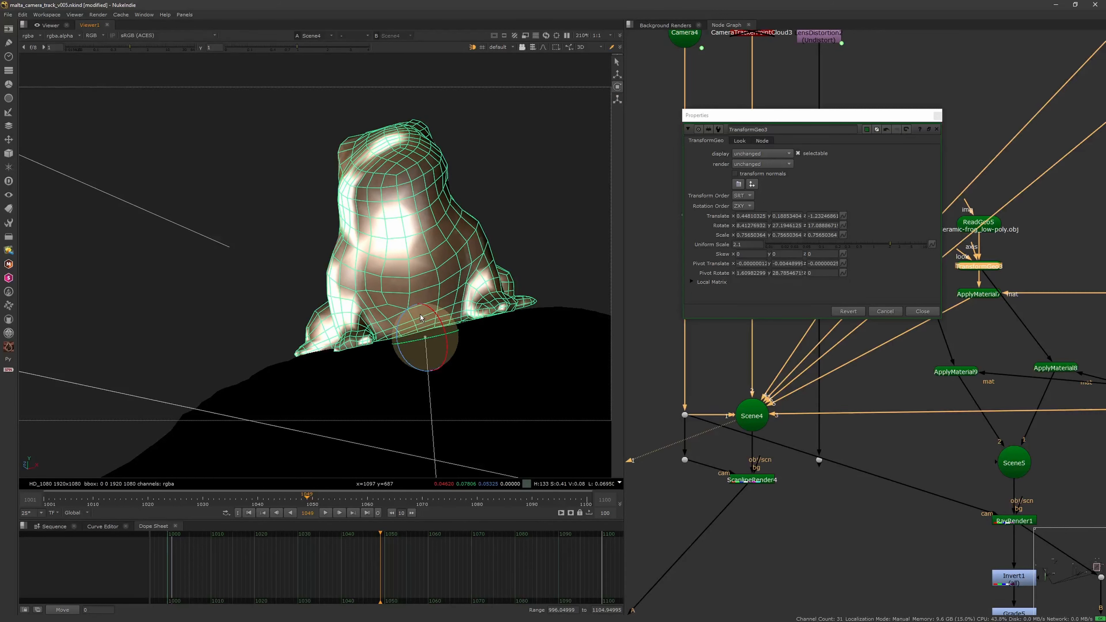
pyautogui.moveTo(437, 319); pyautogui.dragTo(253, 367)
pyautogui.click(617, 74)
pyautogui.click(617, 79)
pyautogui.moveTo(304, 335); pyautogui.dragTo(306, 336)
pyautogui.keyDown('ctrl'); pyautogui.moveTo(591, 140); pyautogui.dragTo(691, 301); pyautogui.keyUp('ctrl')
pyautogui.click(922, 311)
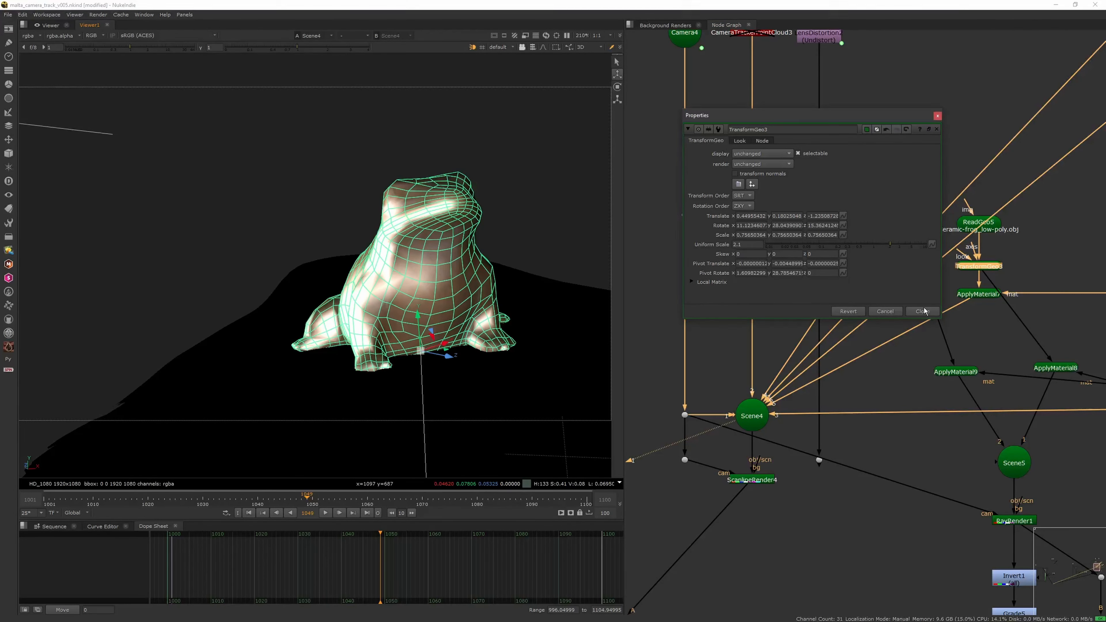
# View the Grade6 composite again and examine the repositioned frog up close and in the full frame.
pyautogui.scroll(-7, 875, 409)
pyautogui.moveTo(795, 428); pyautogui.dragTo(821, 389, button='middle')
pyautogui.click(886, 471)
pyautogui.press('2')
pyautogui.click(885, 491)
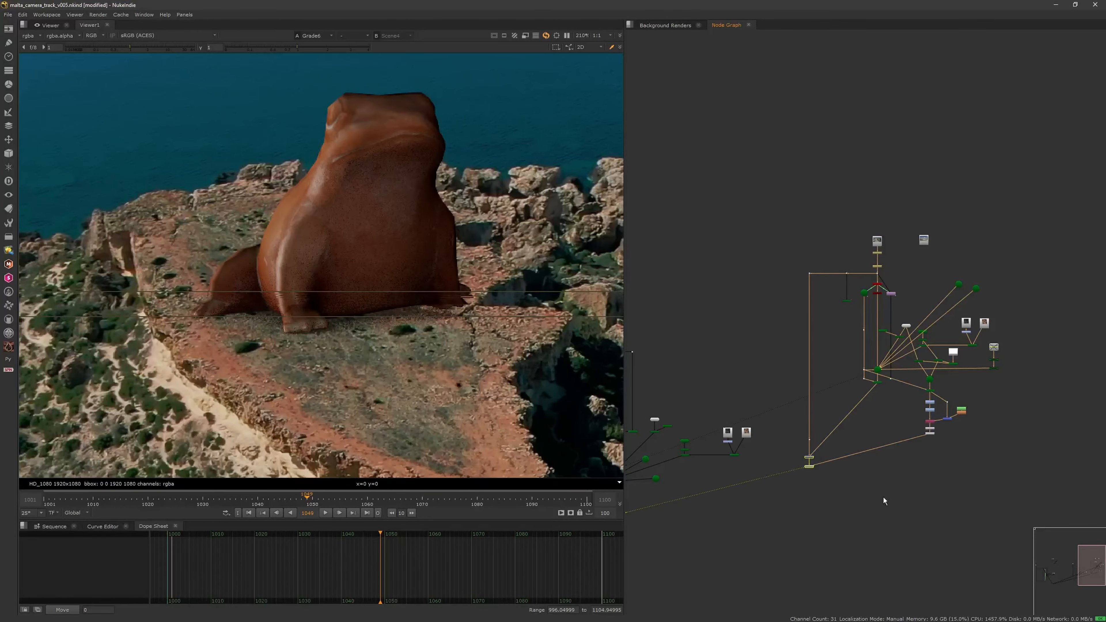
pyautogui.moveTo(428, 383); pyautogui.dragTo(409, 372, button='middle')
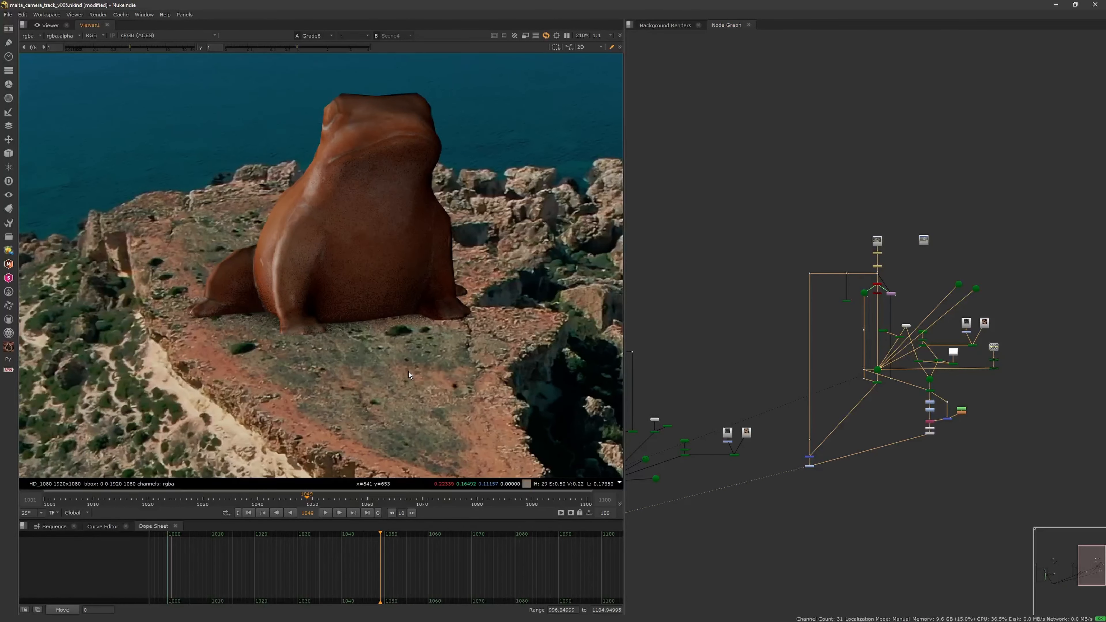
pyautogui.press('f')
pyautogui.scroll(1, 397, 368)
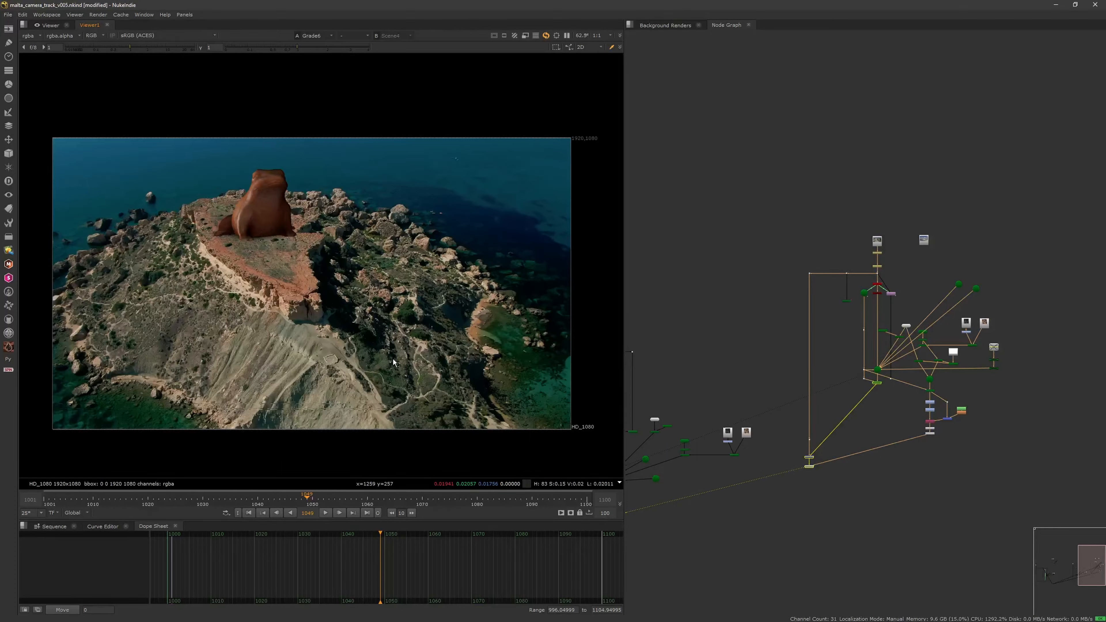
# Set the intensity of the directional light Light6 to about 9.6 and close its settings.
pyautogui.scroll(4, 933, 373)
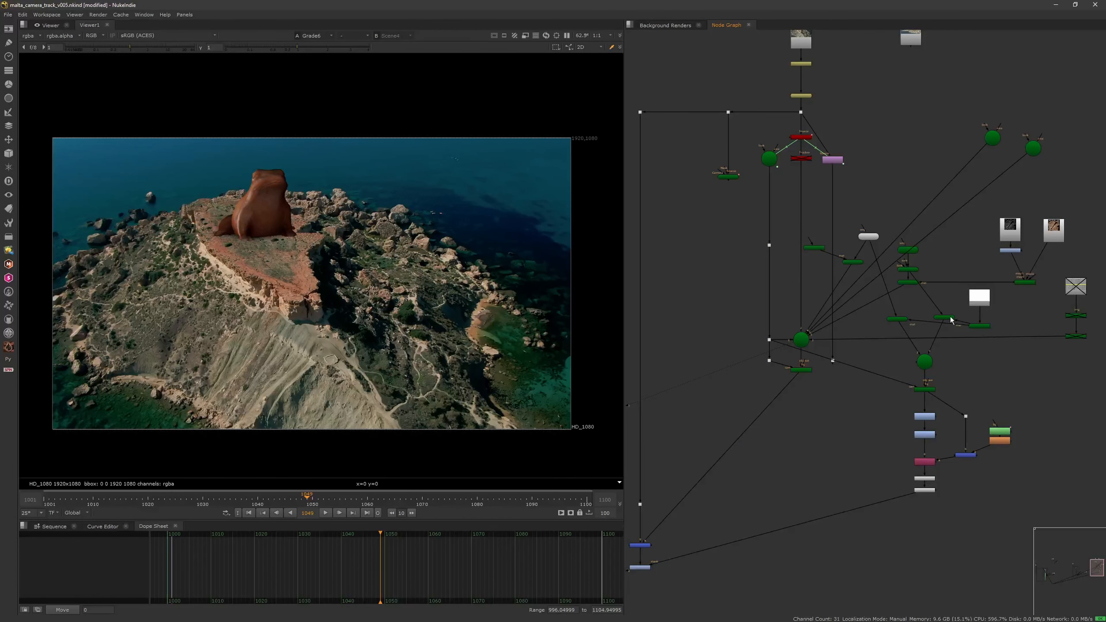
pyautogui.scroll(5, 960, 147)
pyautogui.click(950, 123)
pyautogui.doubleClick(950, 123)
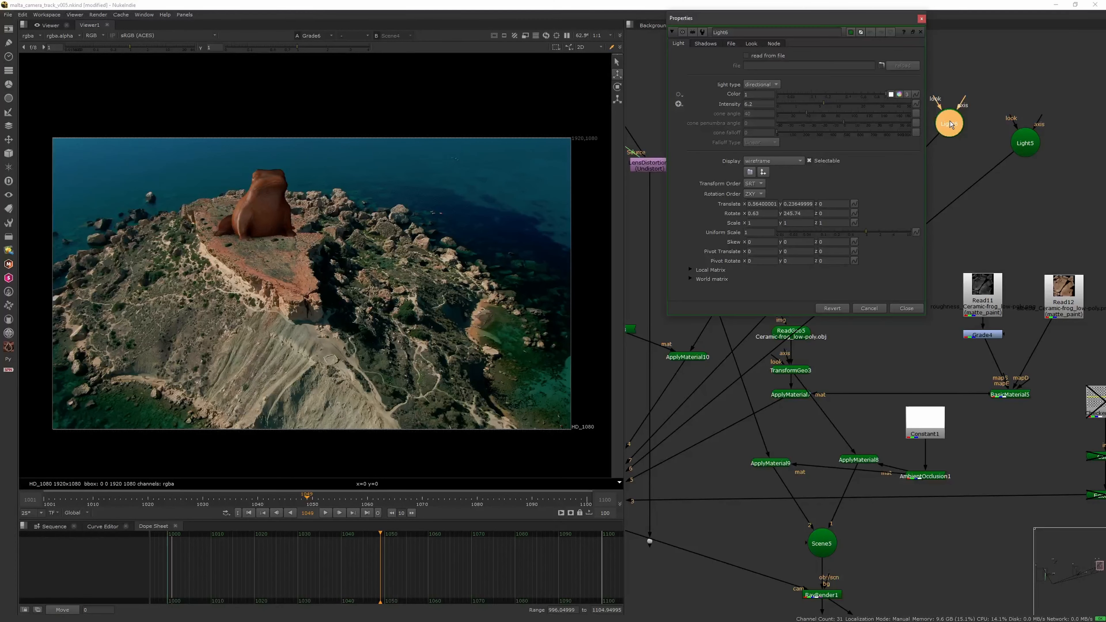
pyautogui.moveTo(827, 103); pyautogui.dragTo(826, 103)
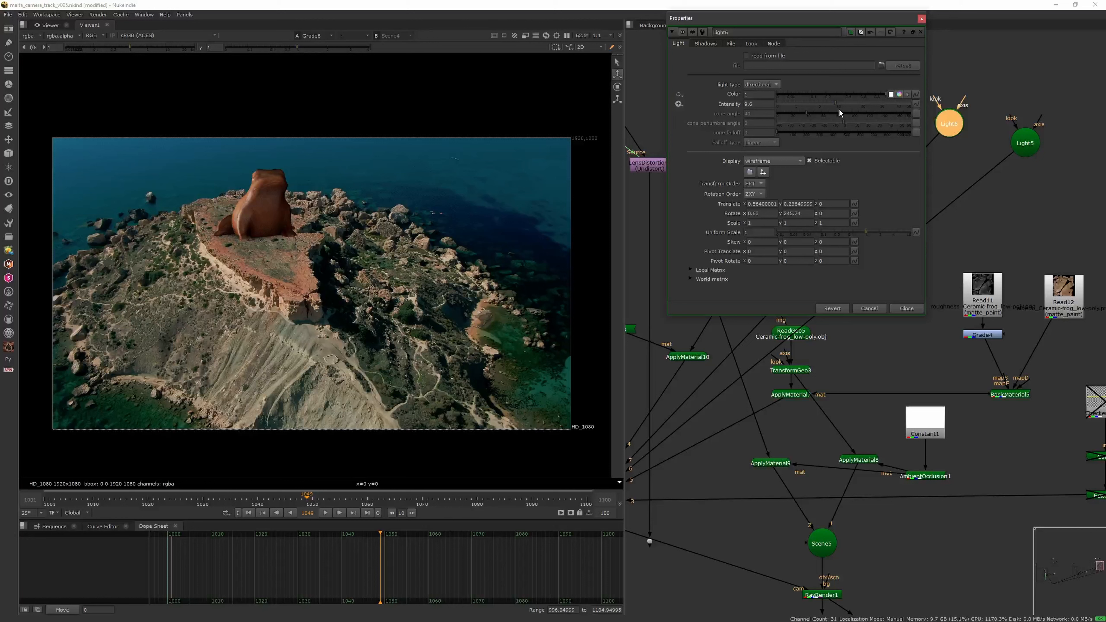
pyautogui.moveTo(837, 103); pyautogui.dragTo(838, 104)
pyautogui.click(921, 19)
# Return to frame 1001 and play the finished composite to examine the frog's integration across the shot.
pyautogui.scroll(-5, 884, 217)
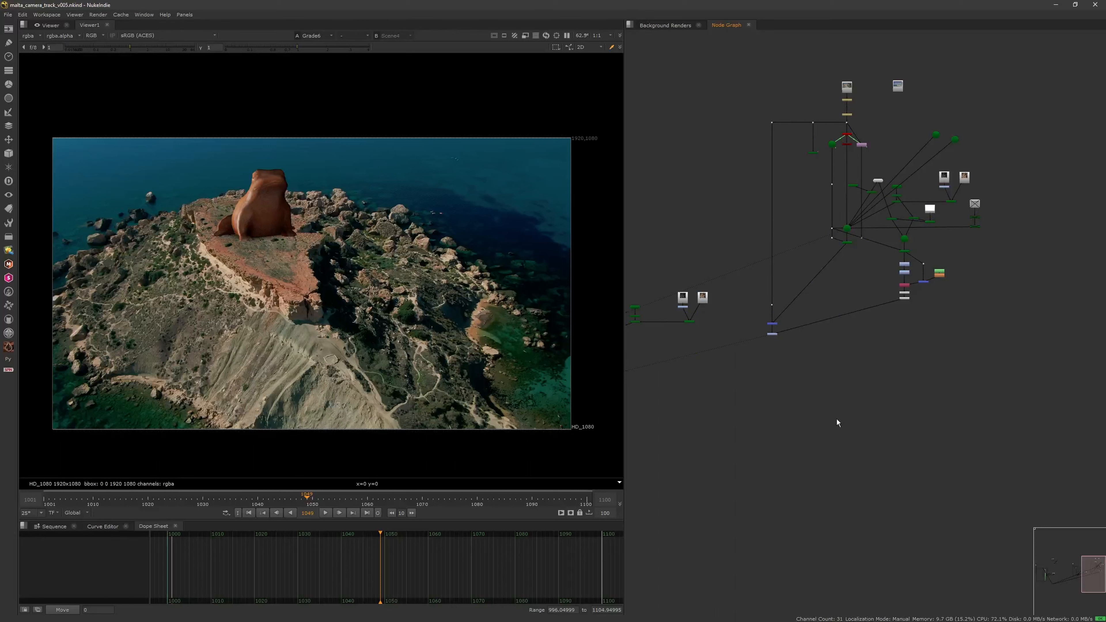
pyautogui.scroll(-3, 830, 424)
pyautogui.moveTo(829, 415); pyautogui.dragTo(856, 389, button='middle')
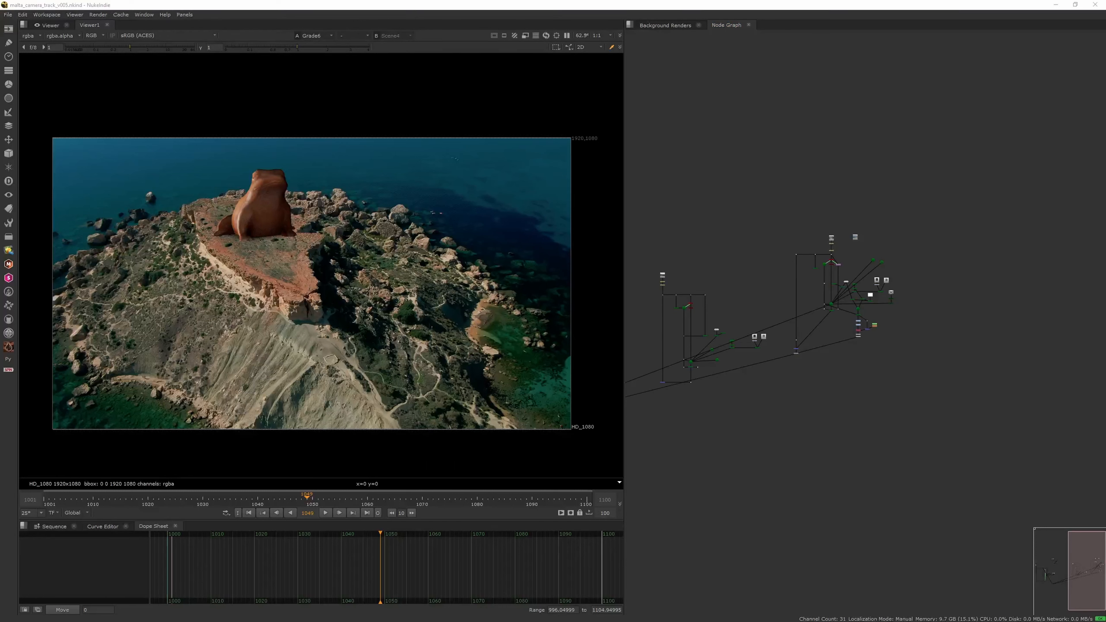
pyautogui.click(249, 512)
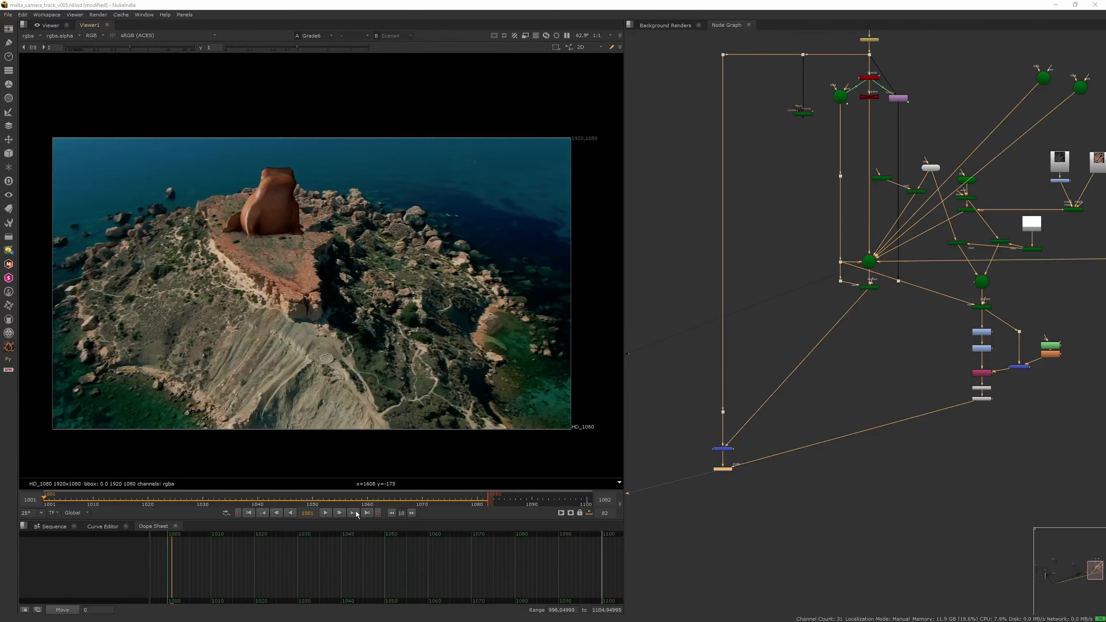
pyautogui.click(325, 513)
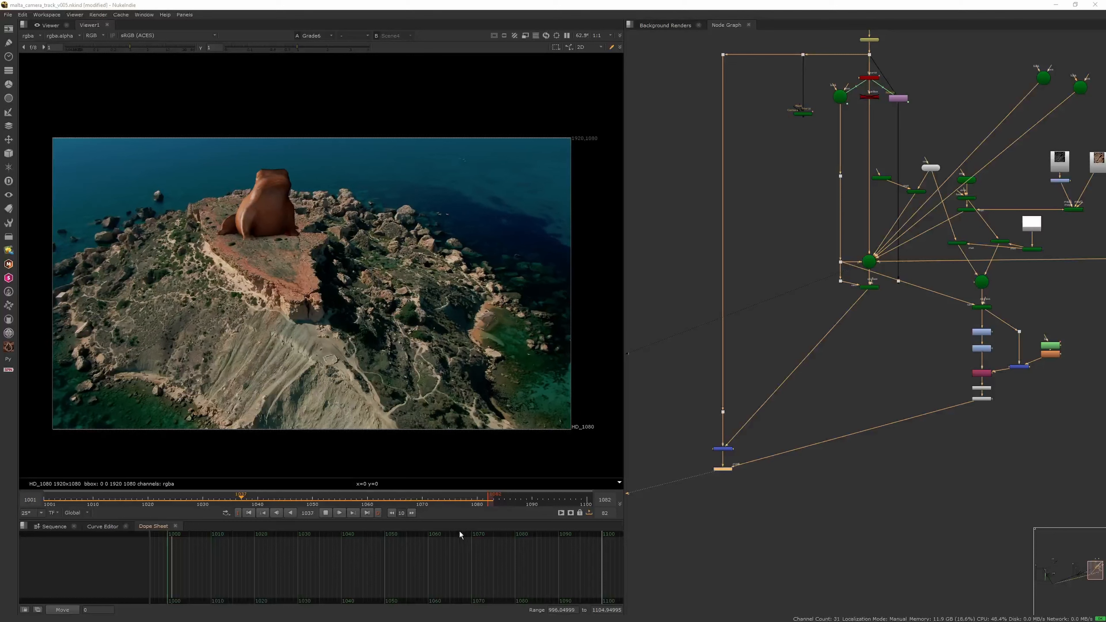
pyautogui.click(693, 540)
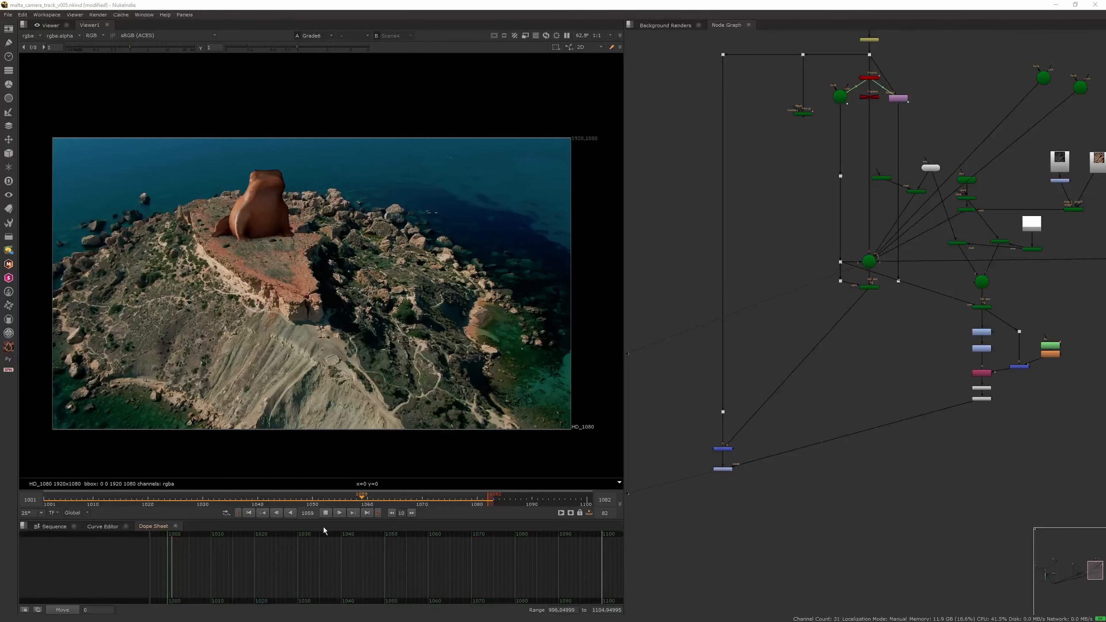
pyautogui.click(325, 515)
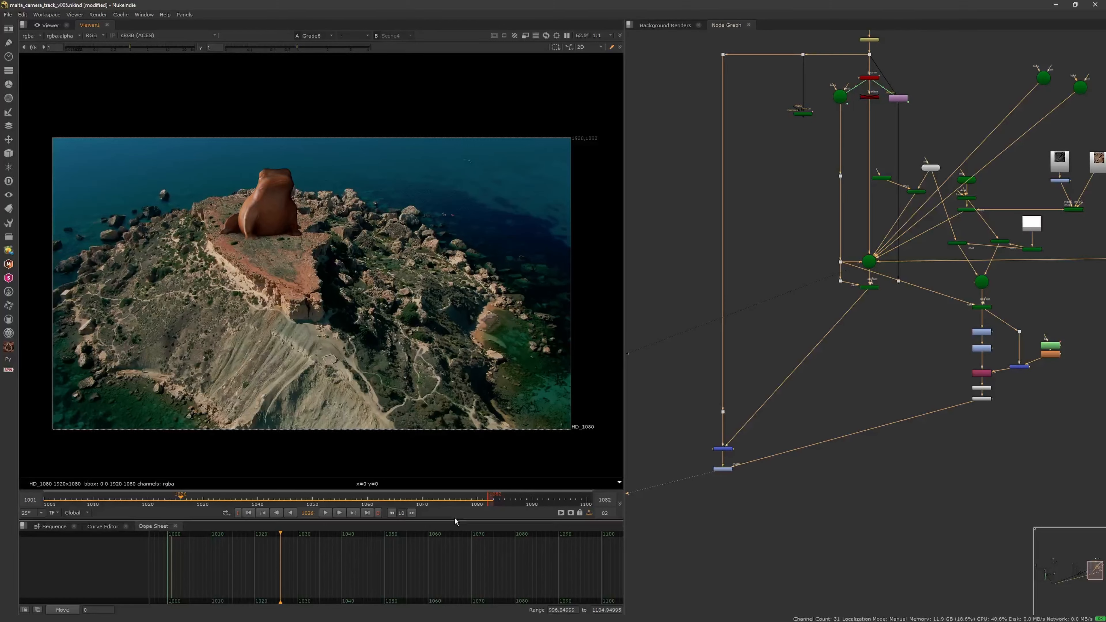